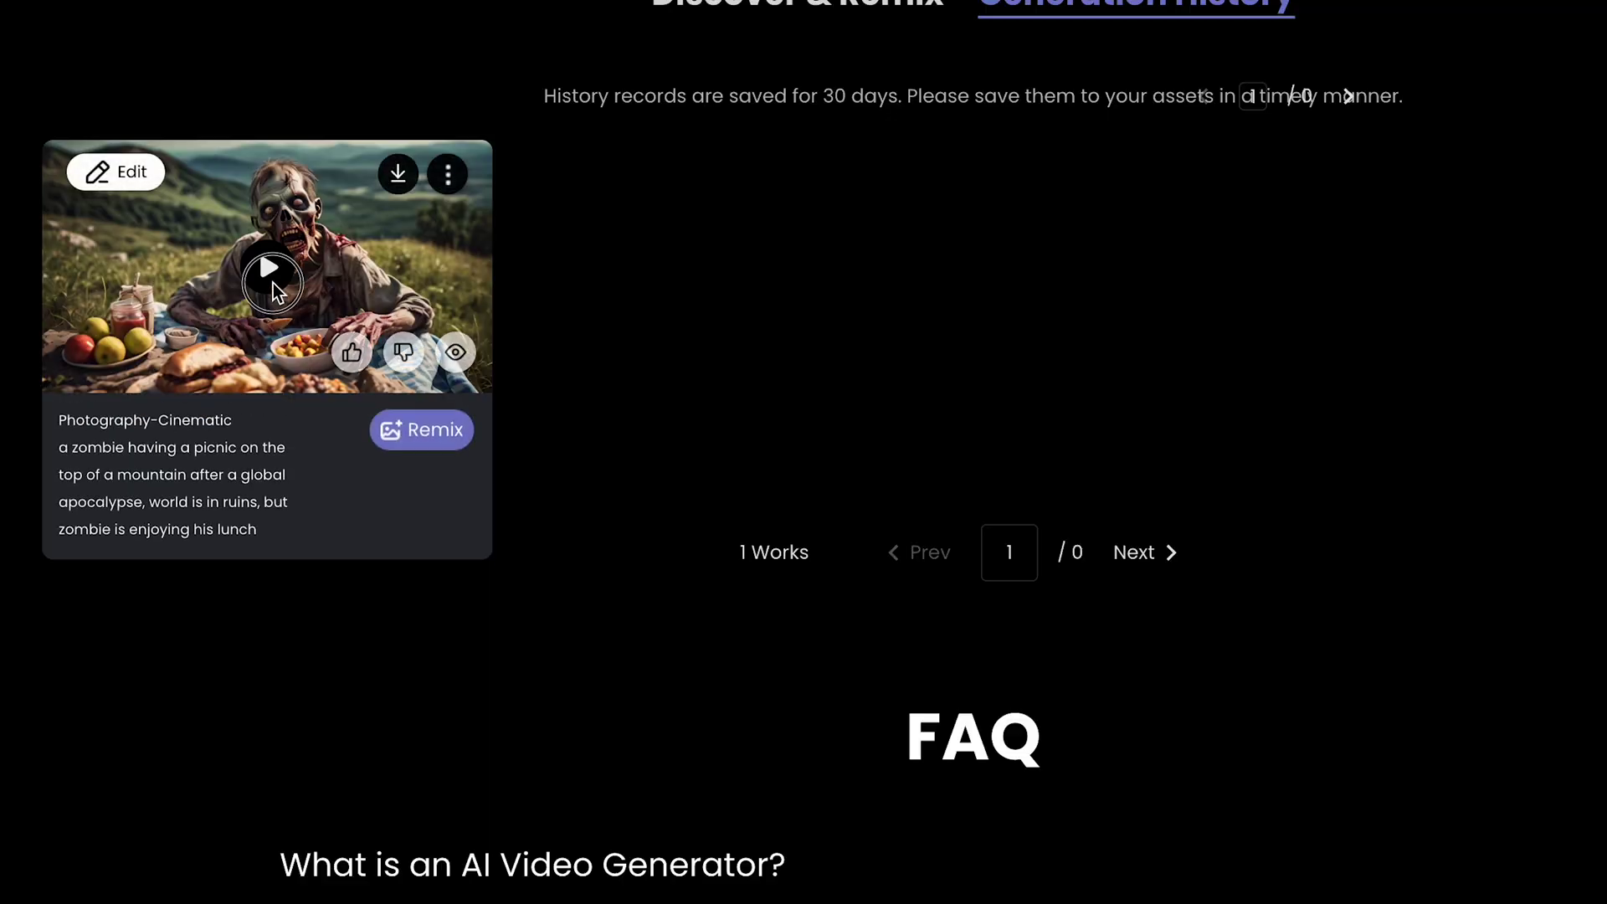
# Step: Play the finished zombie picnic video from Generation History
pyautogui.click(273, 283)
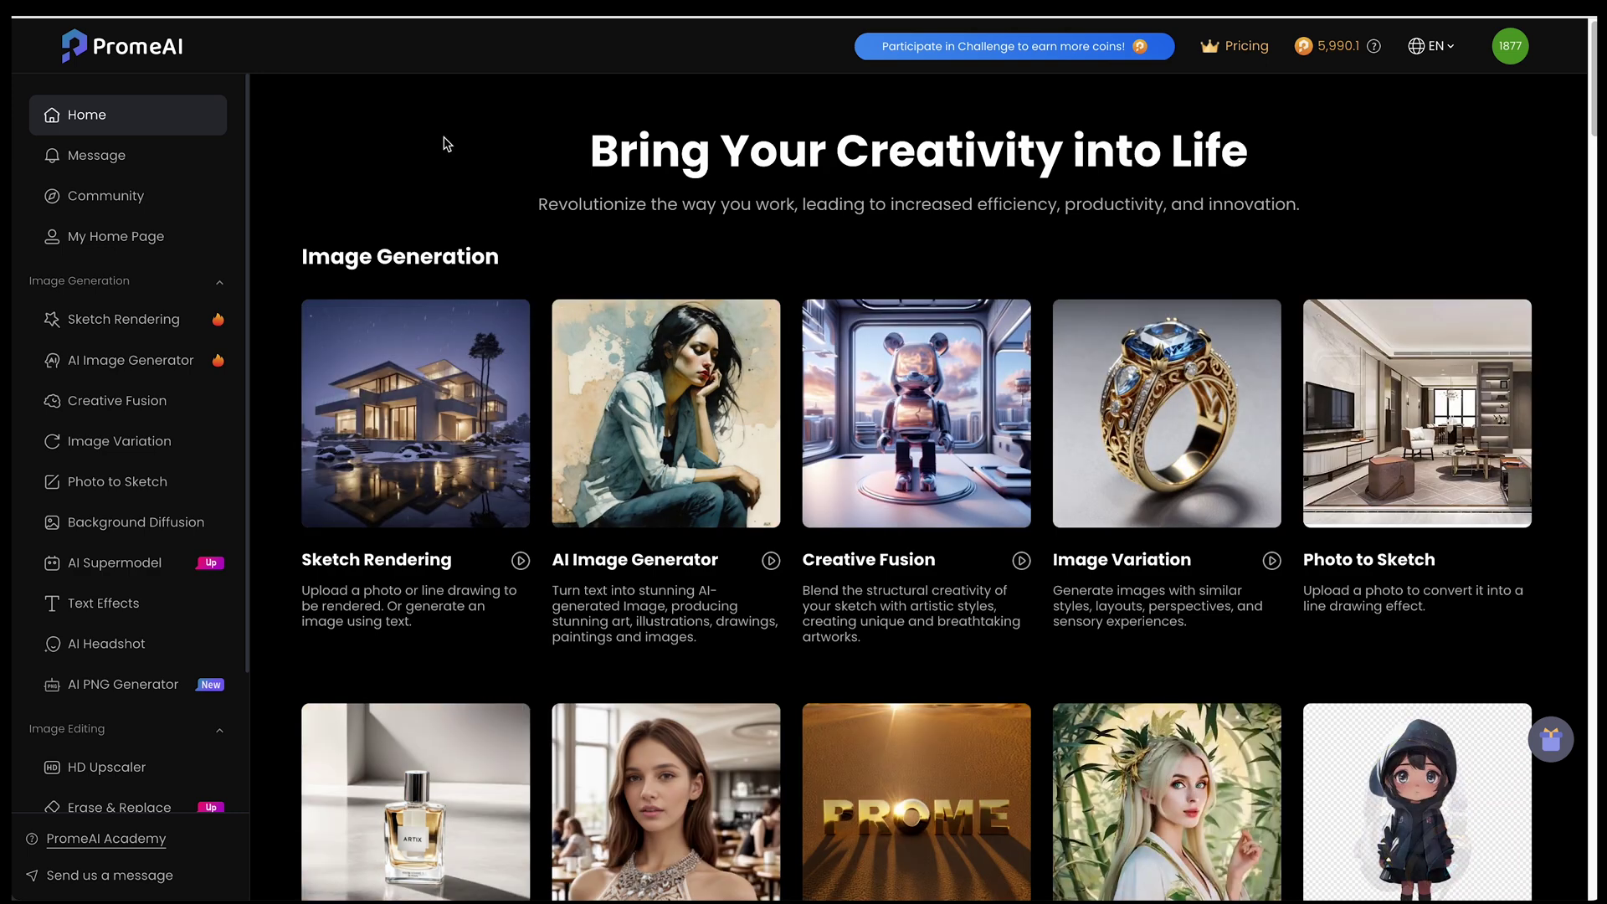
# Step: Scroll the home page past the Image Generation and Image Editing tools to the Video row
pyautogui.scroll(-3, 712, 280)
pyautogui.scroll(-7, 712, 279)
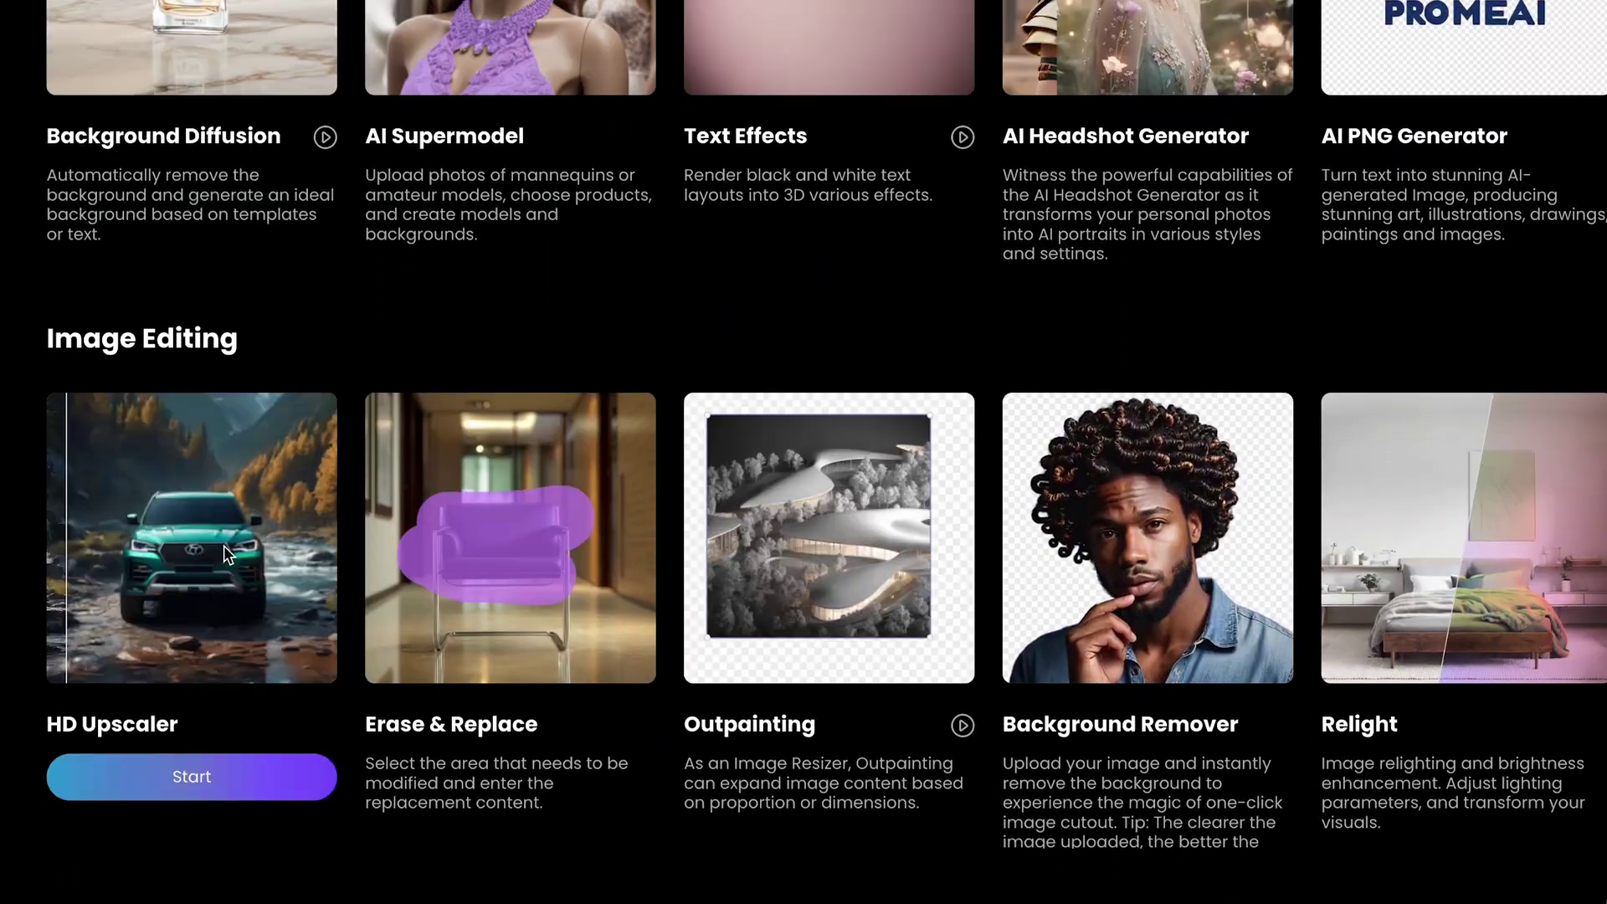
pyautogui.scroll(10, 223, 545)
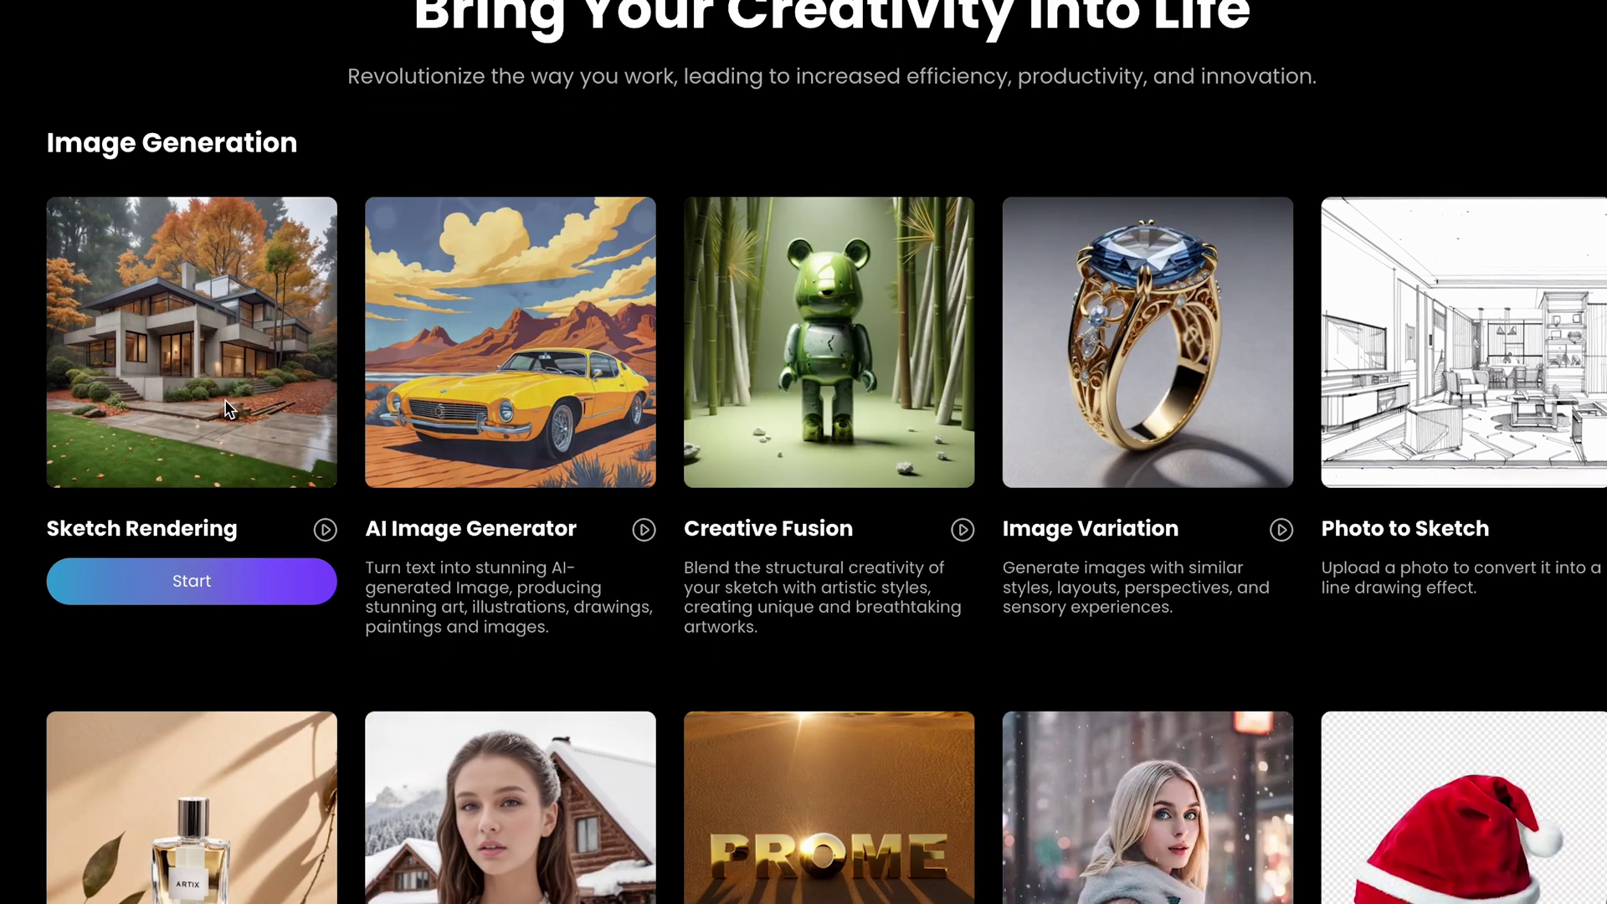
pyautogui.scroll(-7, 224, 399)
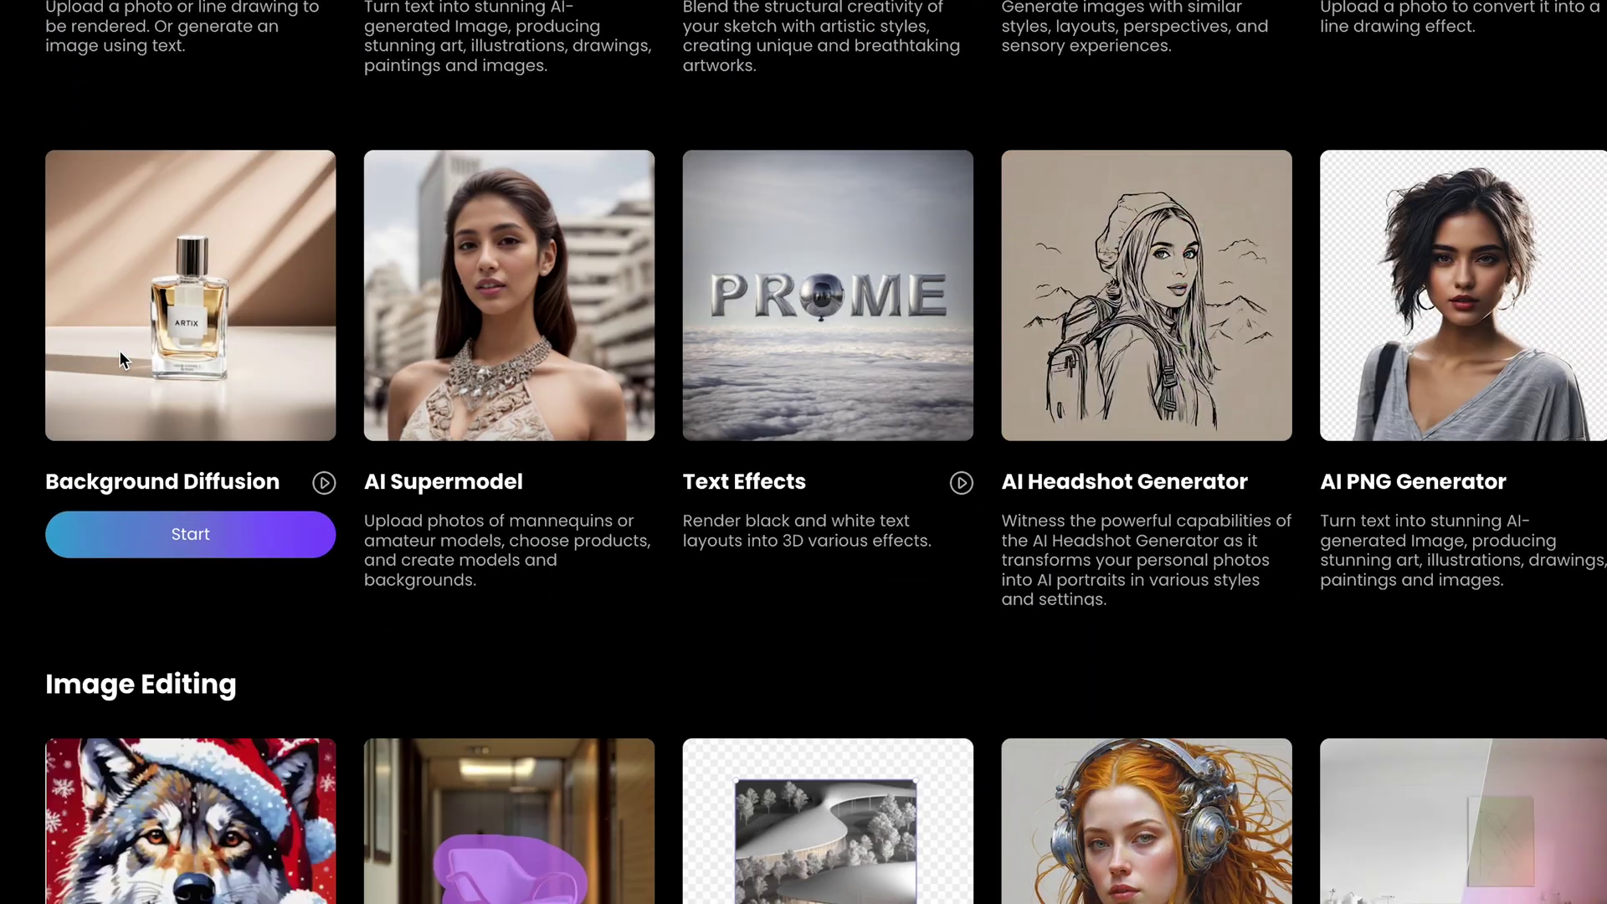
pyautogui.scroll(-7, 119, 350)
pyautogui.scroll(-3, 235, 363)
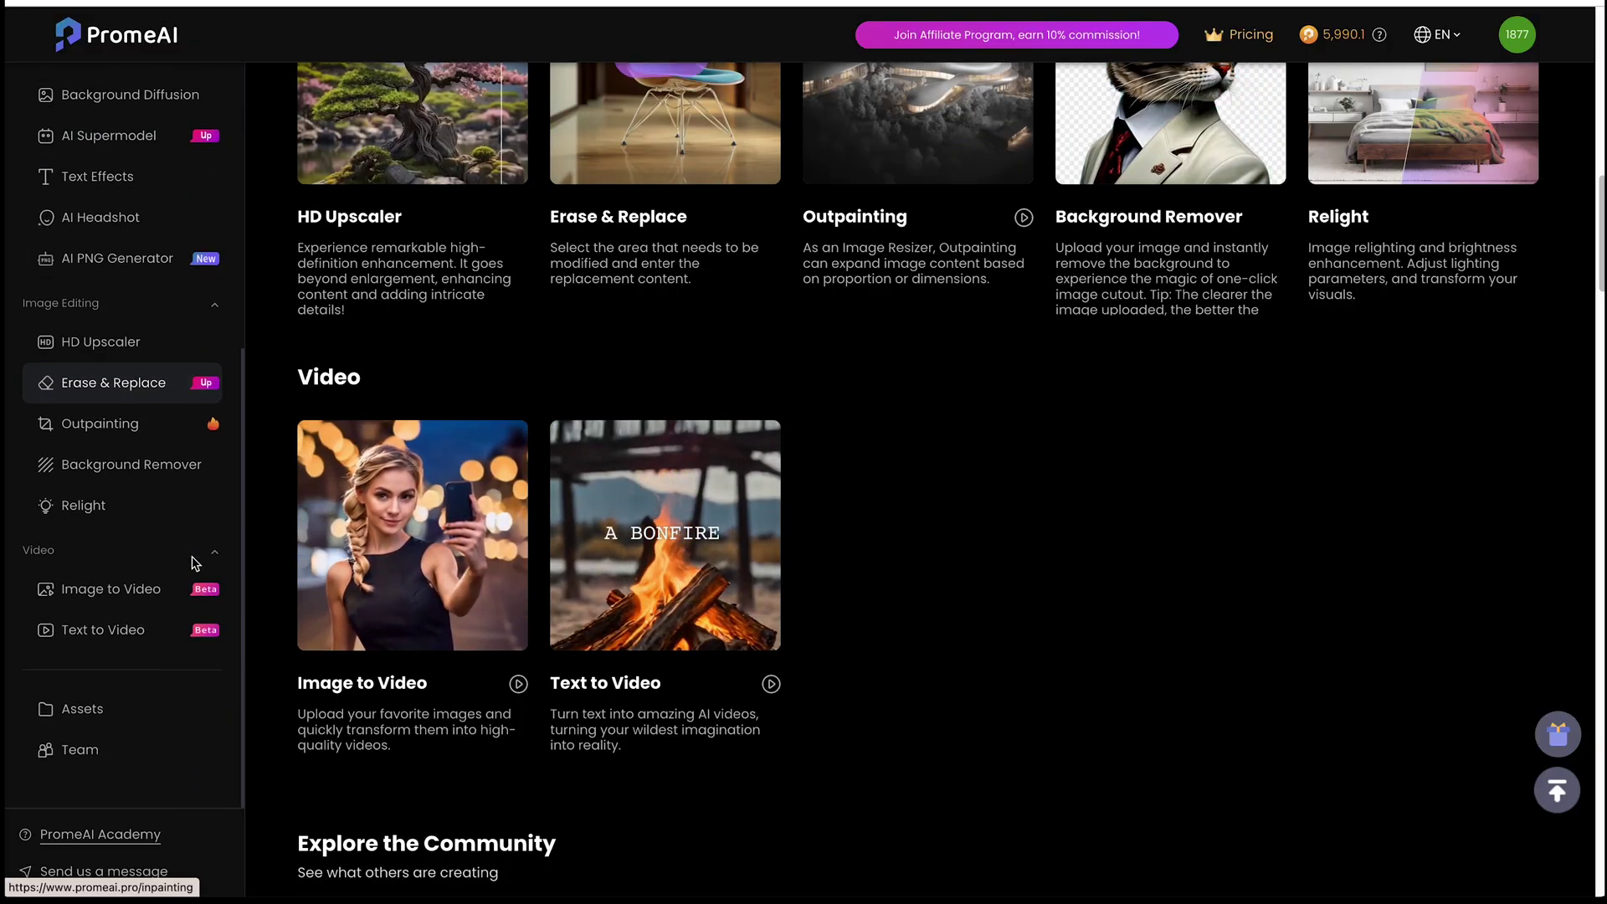
pyautogui.scroll(5, 149, 292)
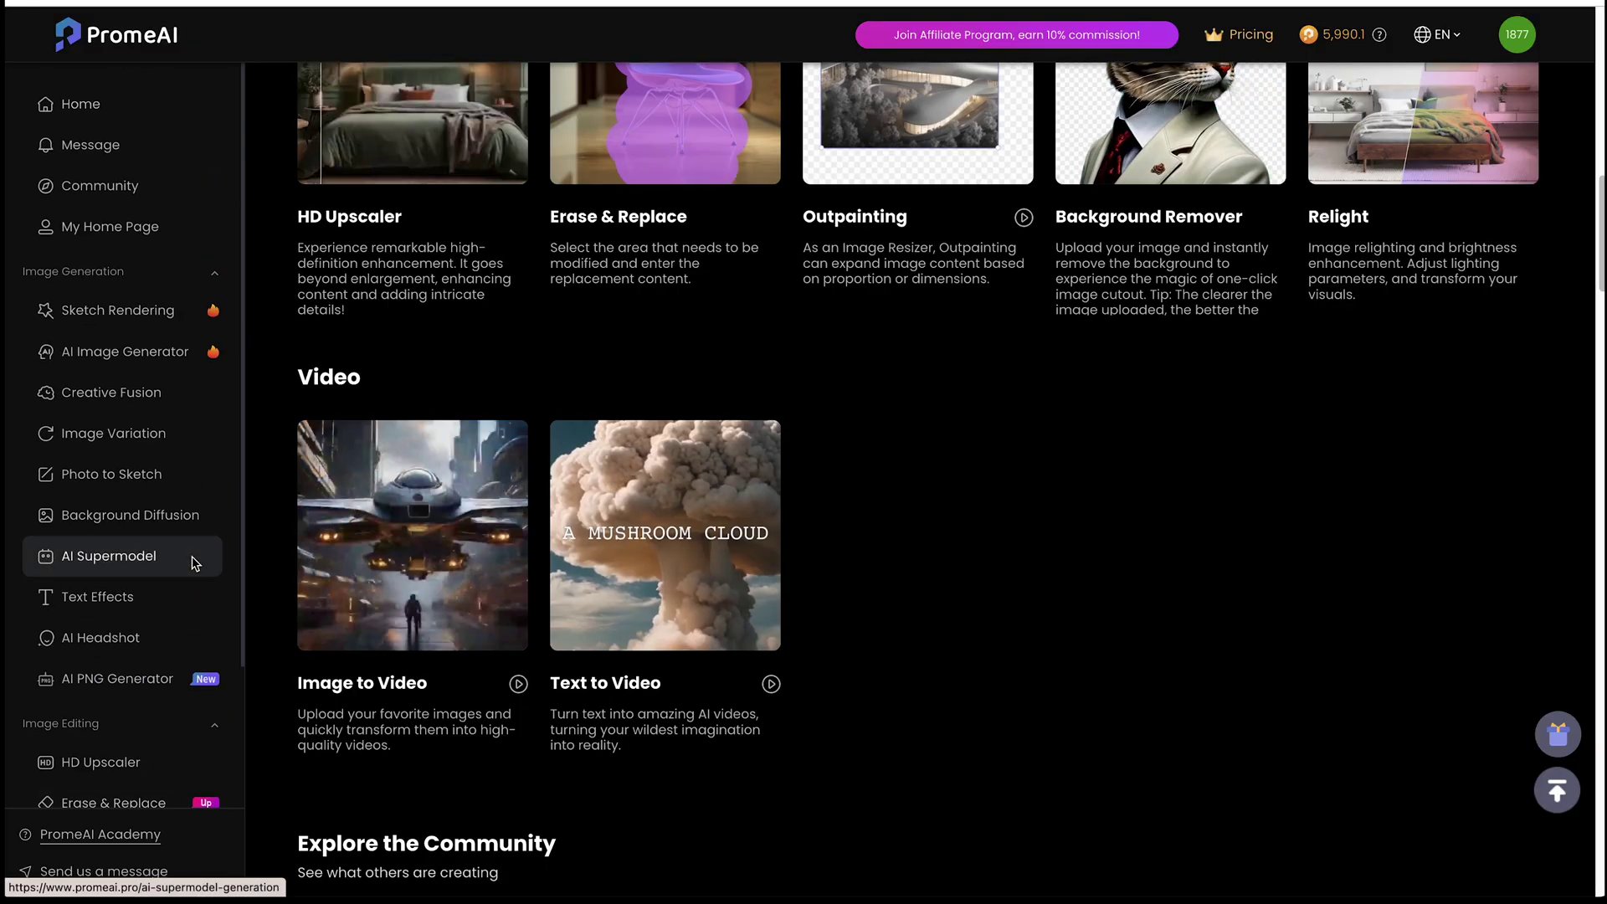
# Step: Open Sketch Rendering and preview the floor-plan example's details
pyautogui.click(134, 325)
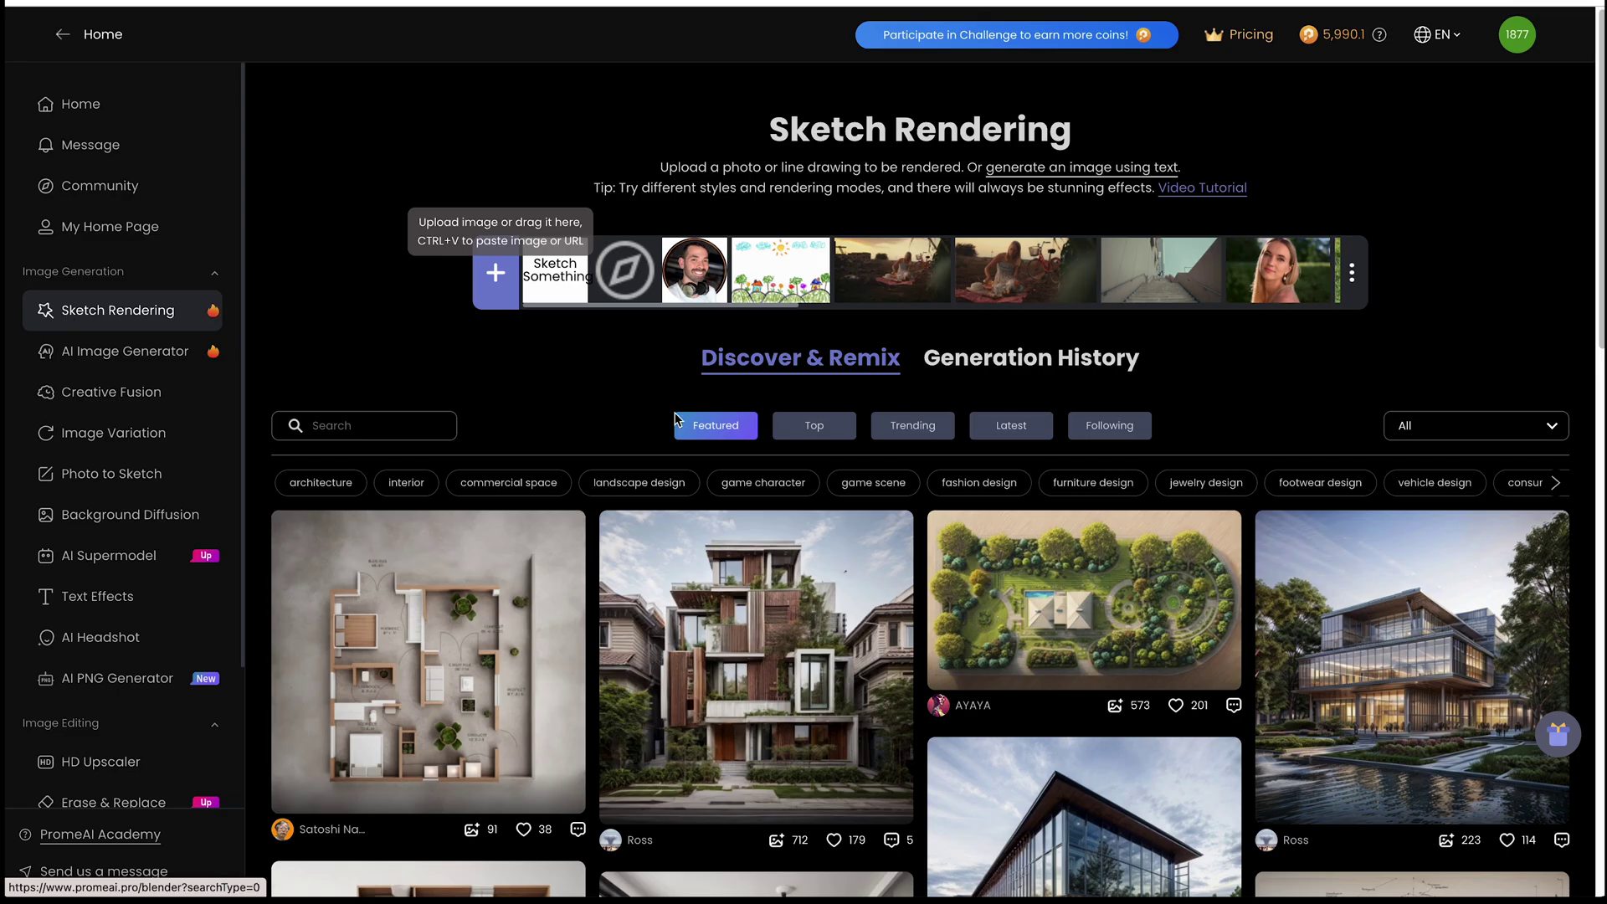
pyautogui.scroll(-1, 606, 390)
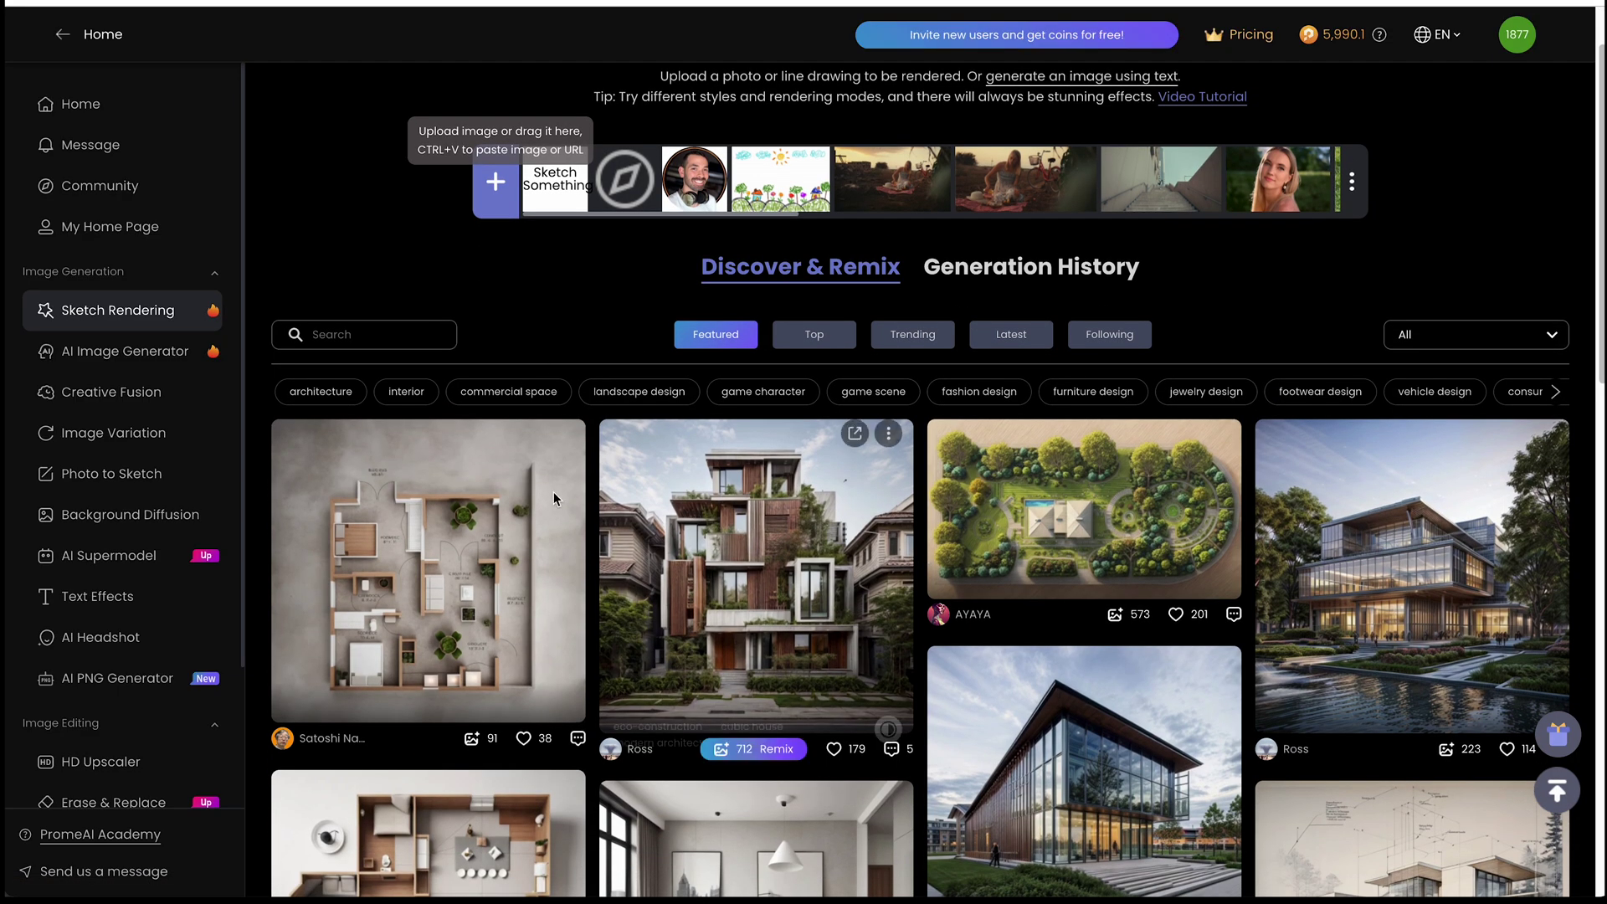
pyautogui.click(452, 570)
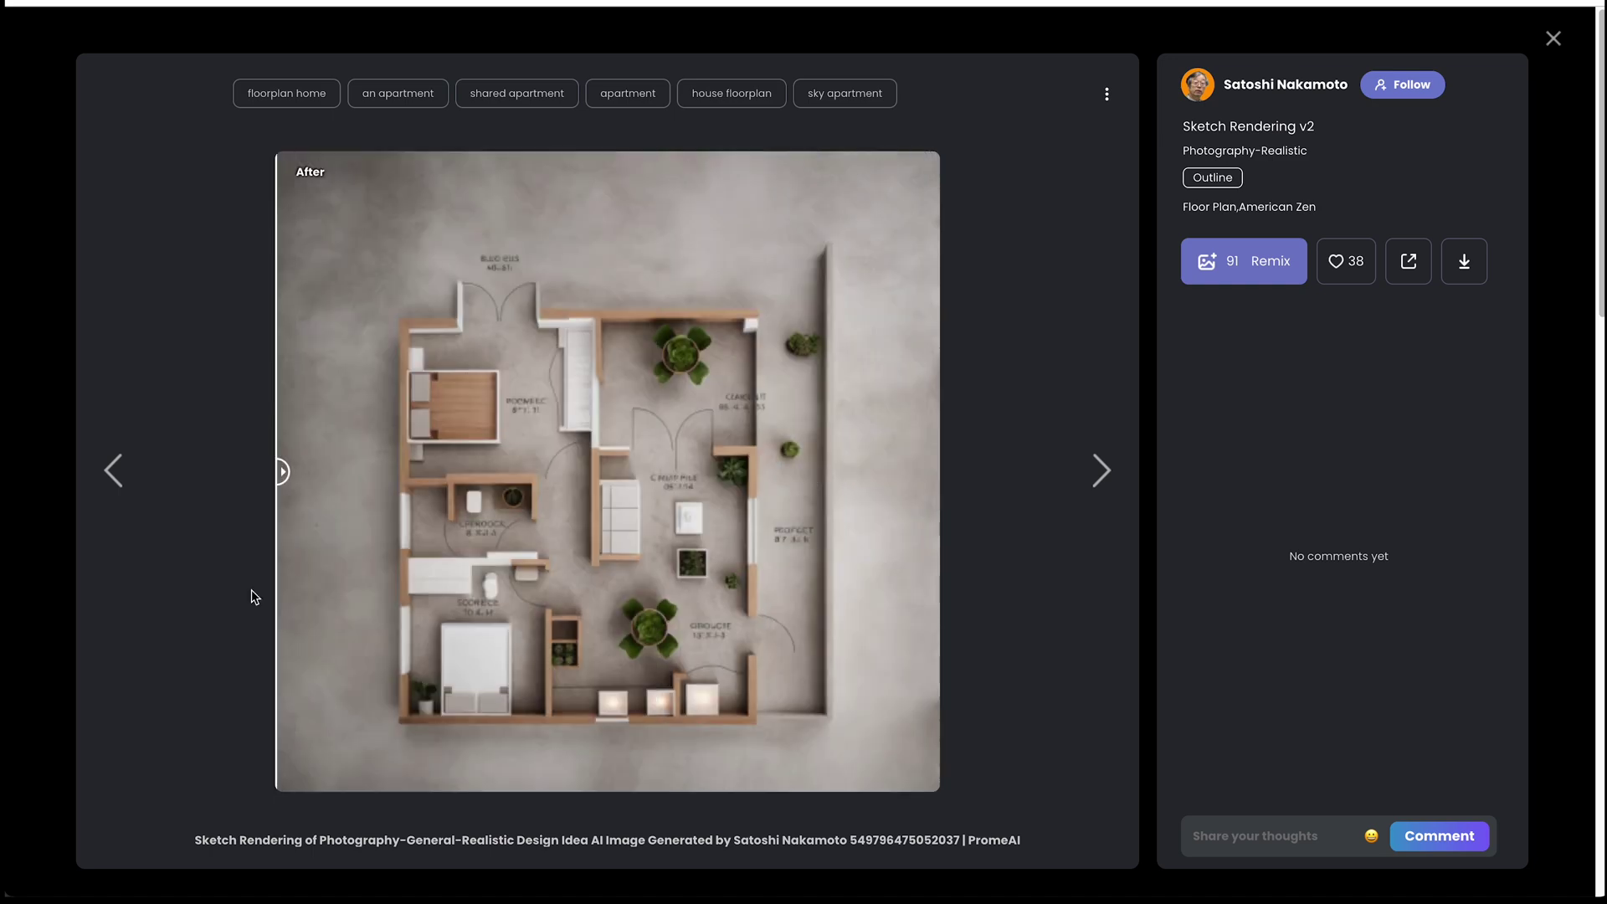
pyautogui.press('Escape')
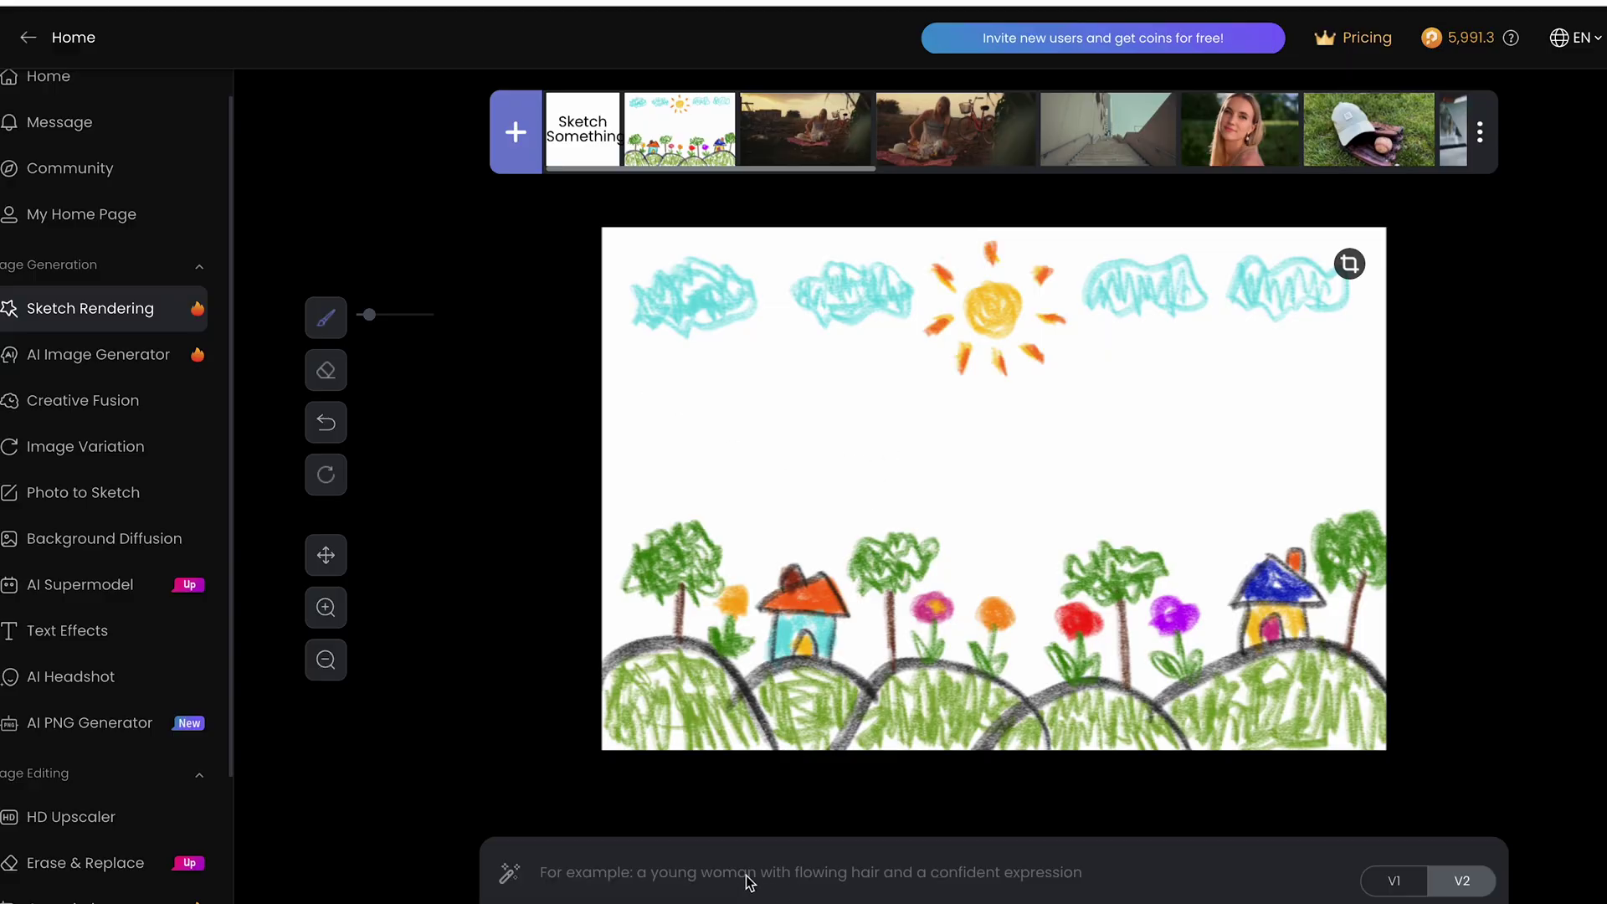
# Step: Render the crayon drawing with the Landscape Design > Countryside Landscapes scene and view the second result
pyautogui.click(735, 885)
pyautogui.click(1048, 336)
pyautogui.click(1236, 336)
pyautogui.scroll(-1, 1159, 439)
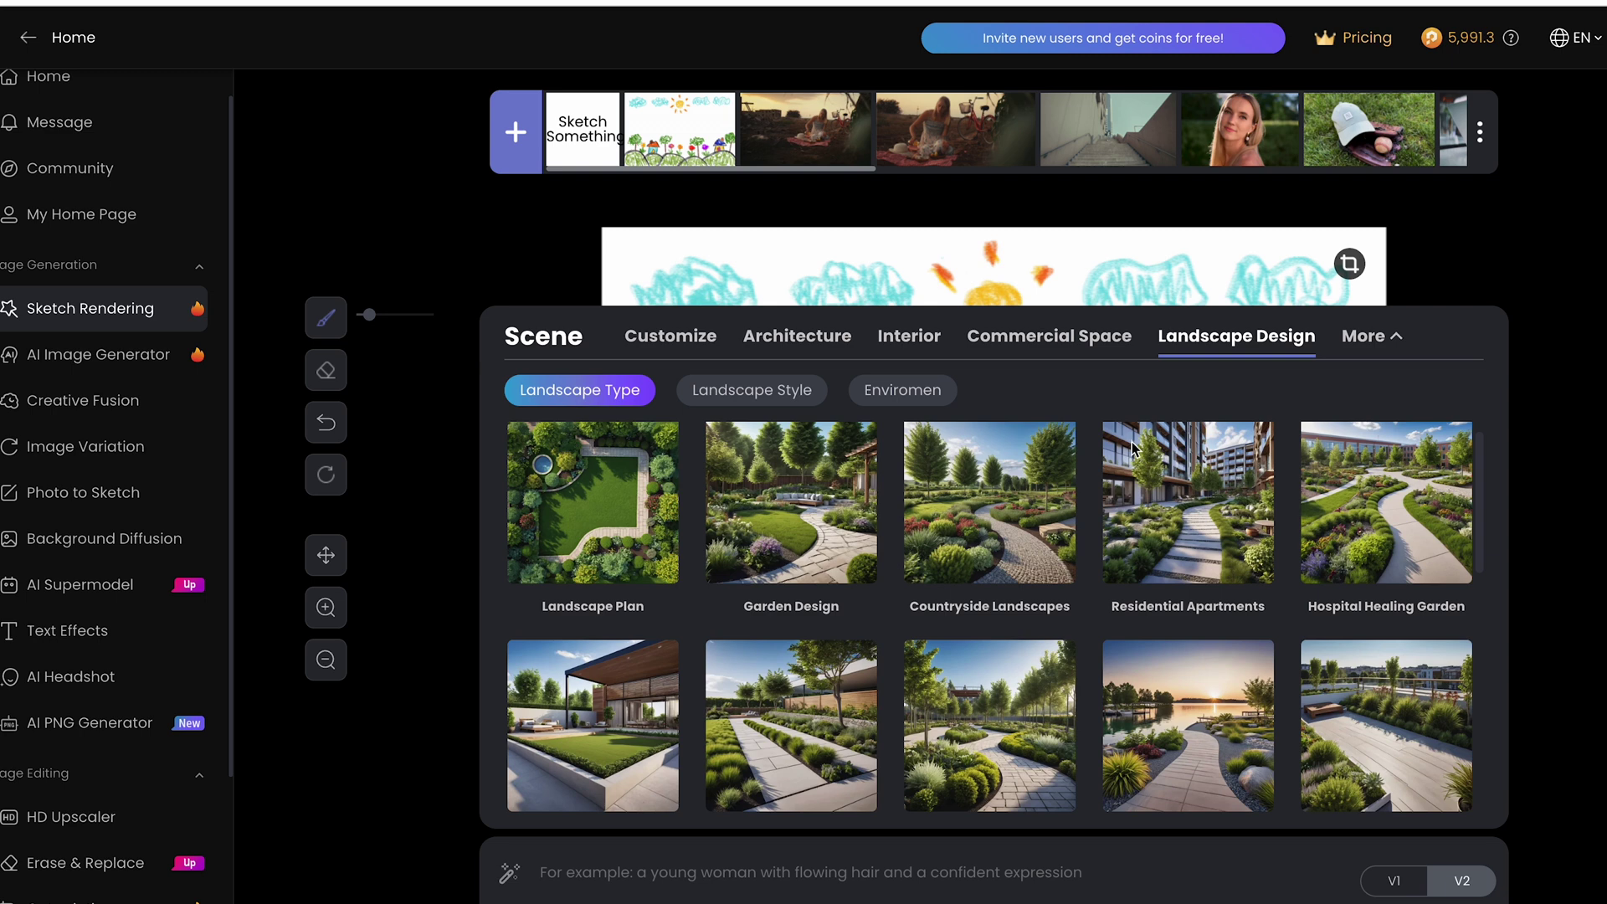
pyautogui.click(984, 527)
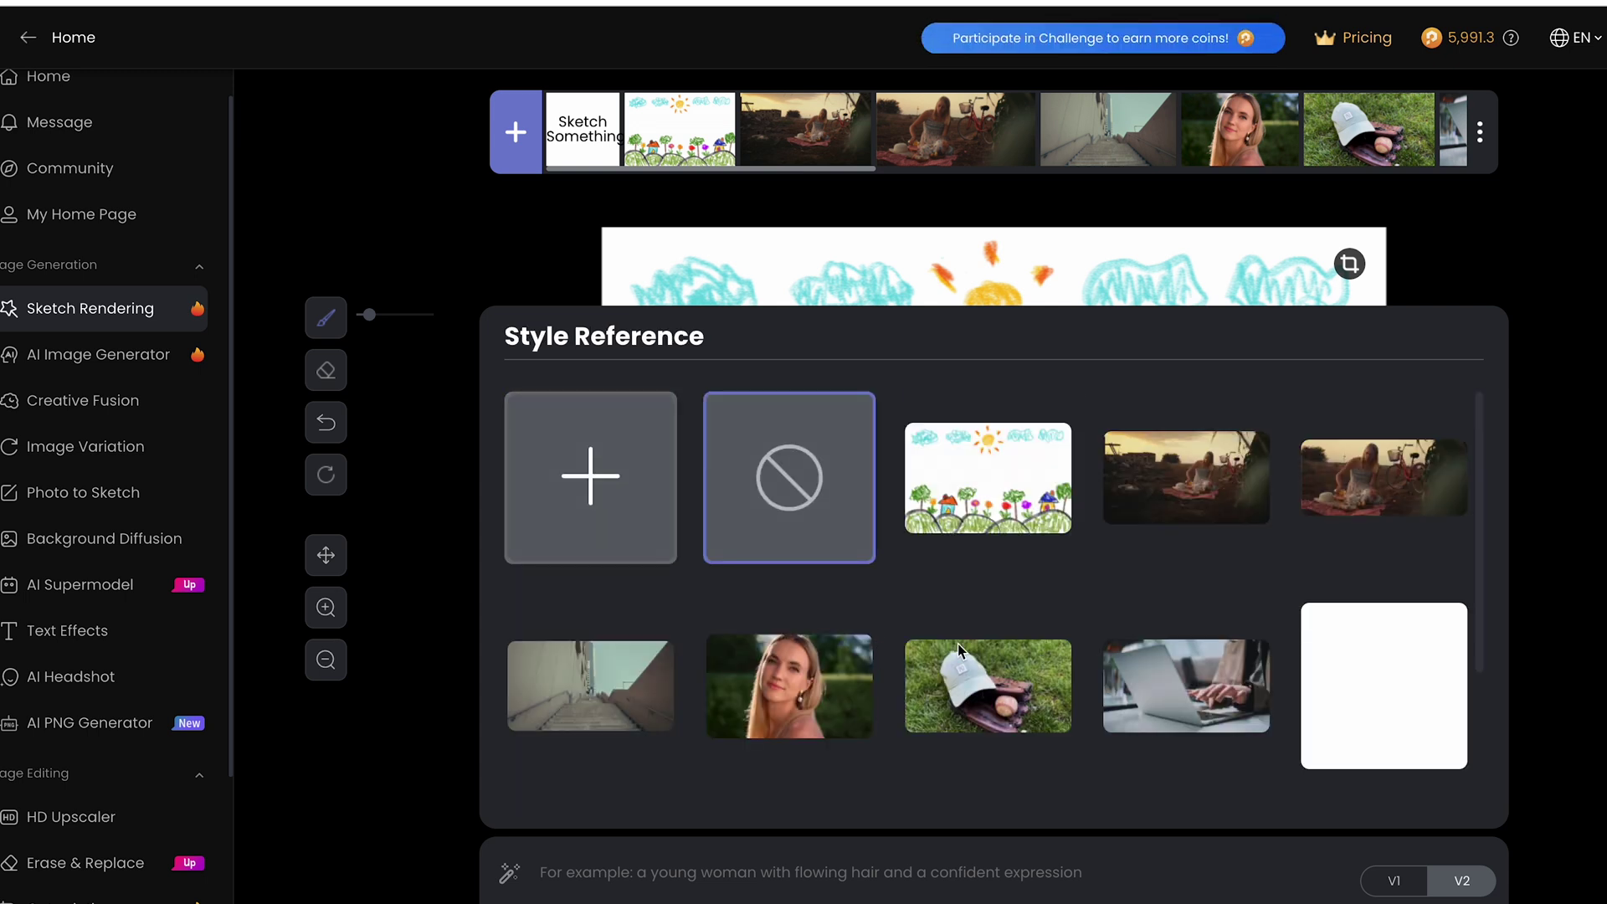
pyautogui.click(1348, 829)
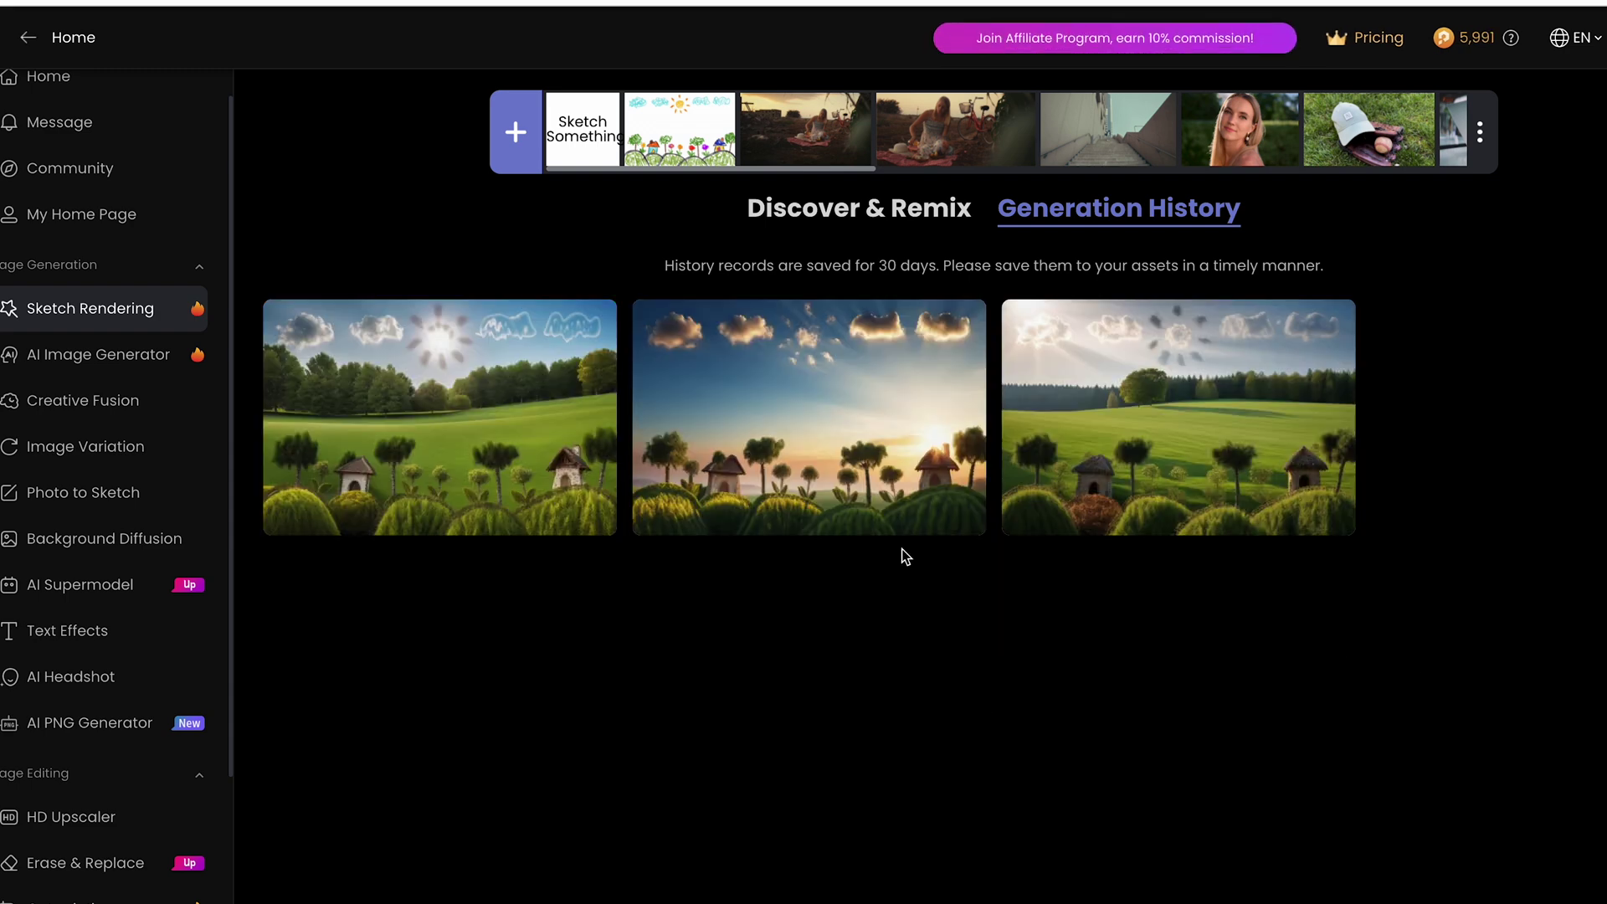
pyautogui.click(900, 552)
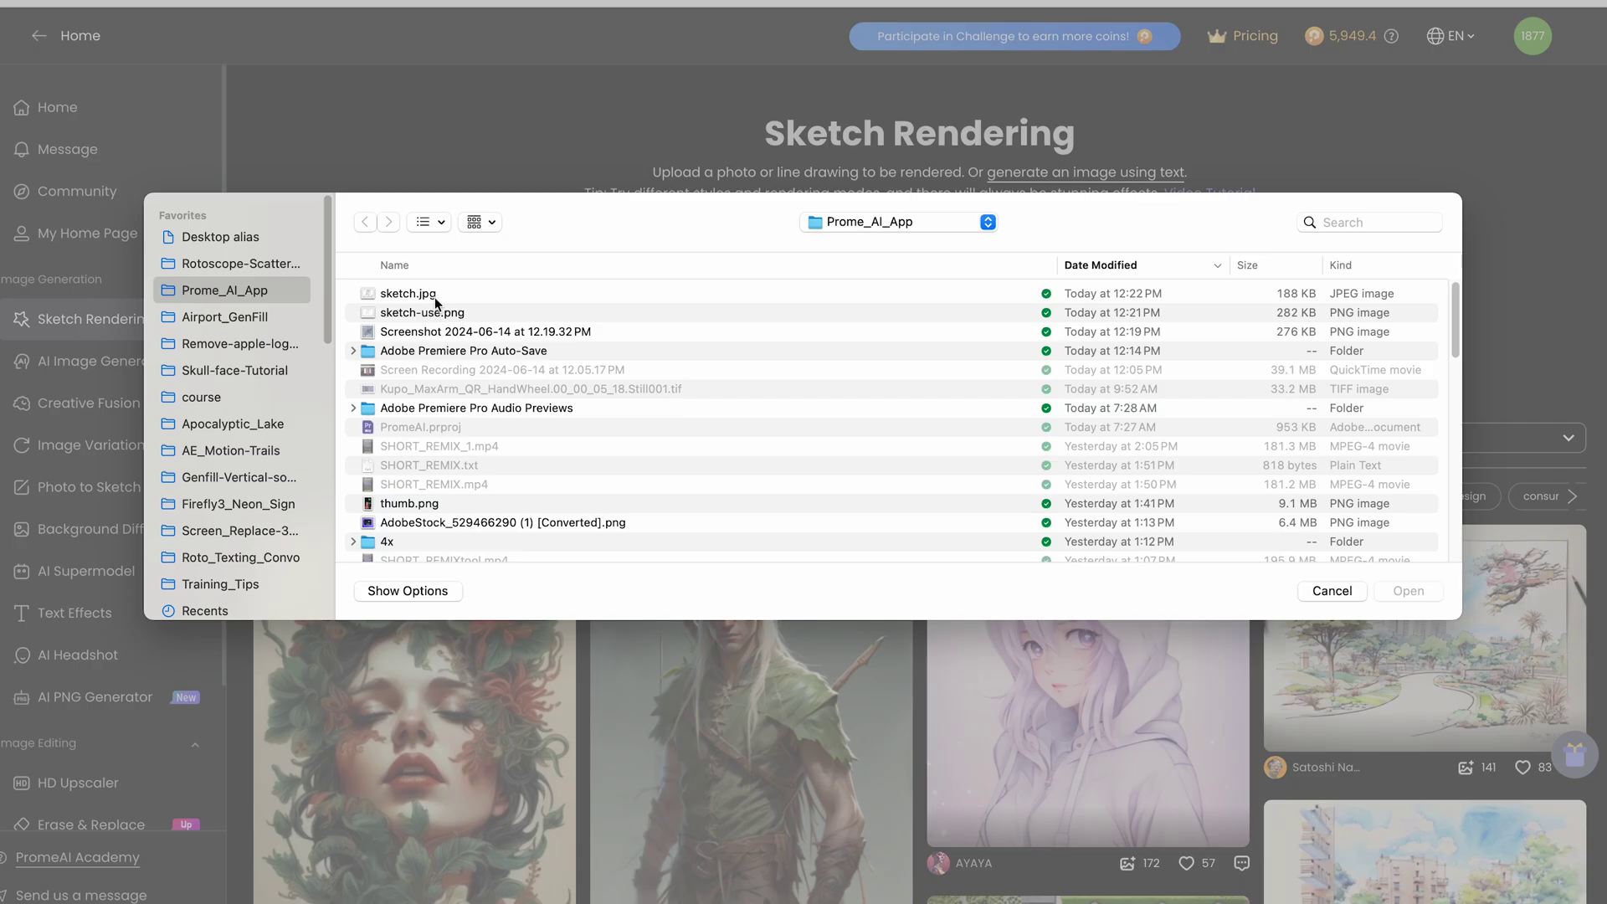
# Step: Upload sketch.jpg and enter the prompt 'man with headphones'
pyautogui.click(436, 294)
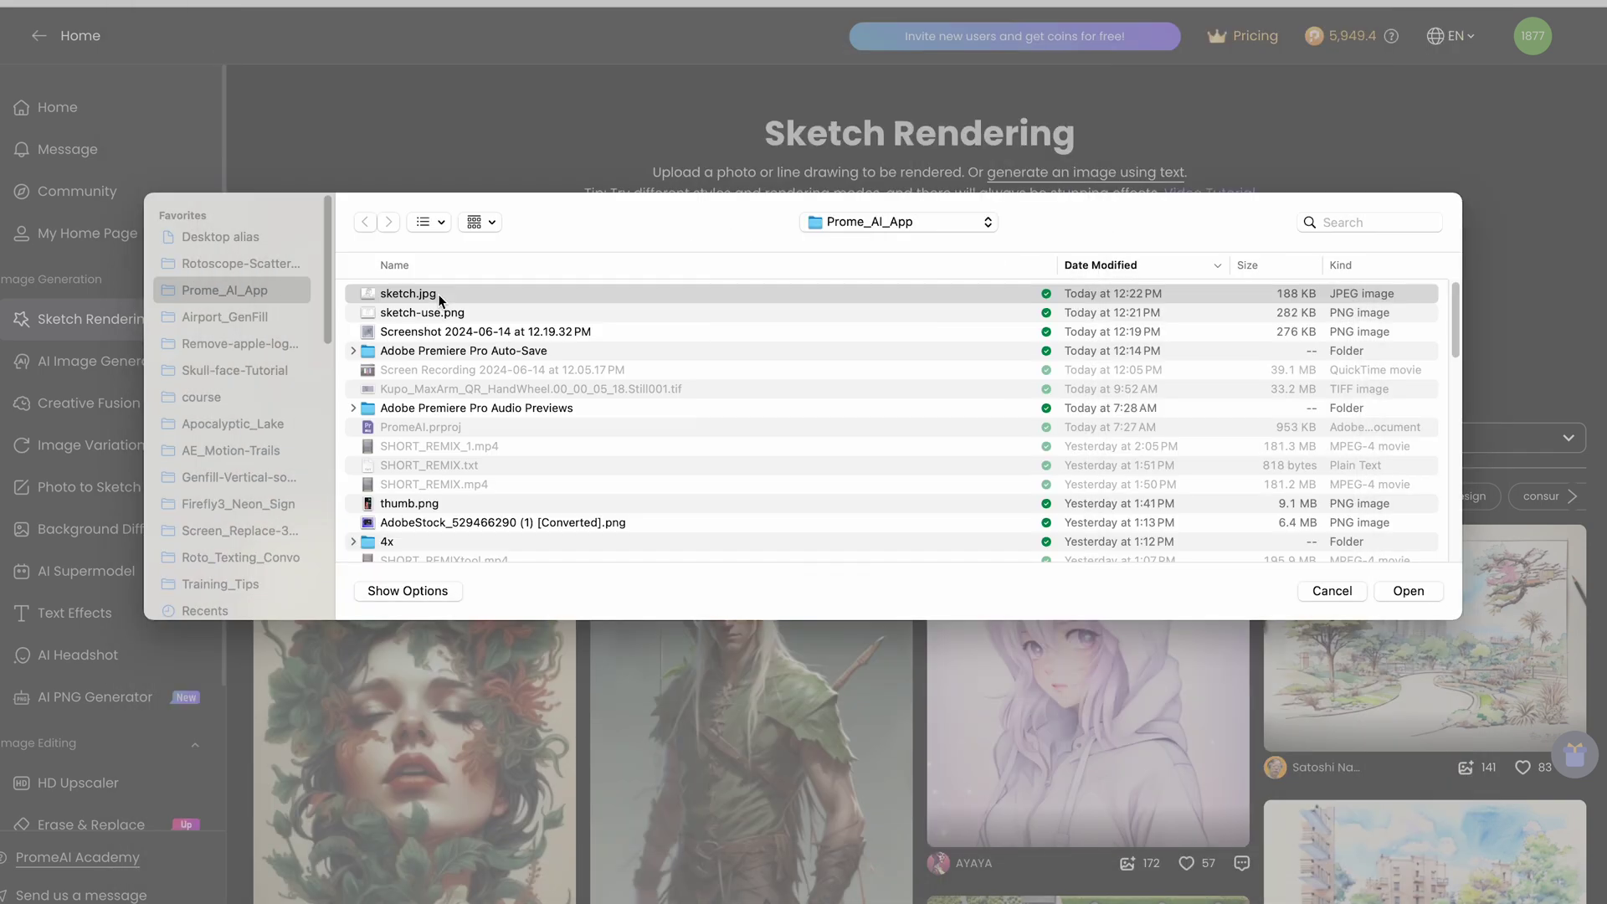
pyautogui.doubleClick(438, 294)
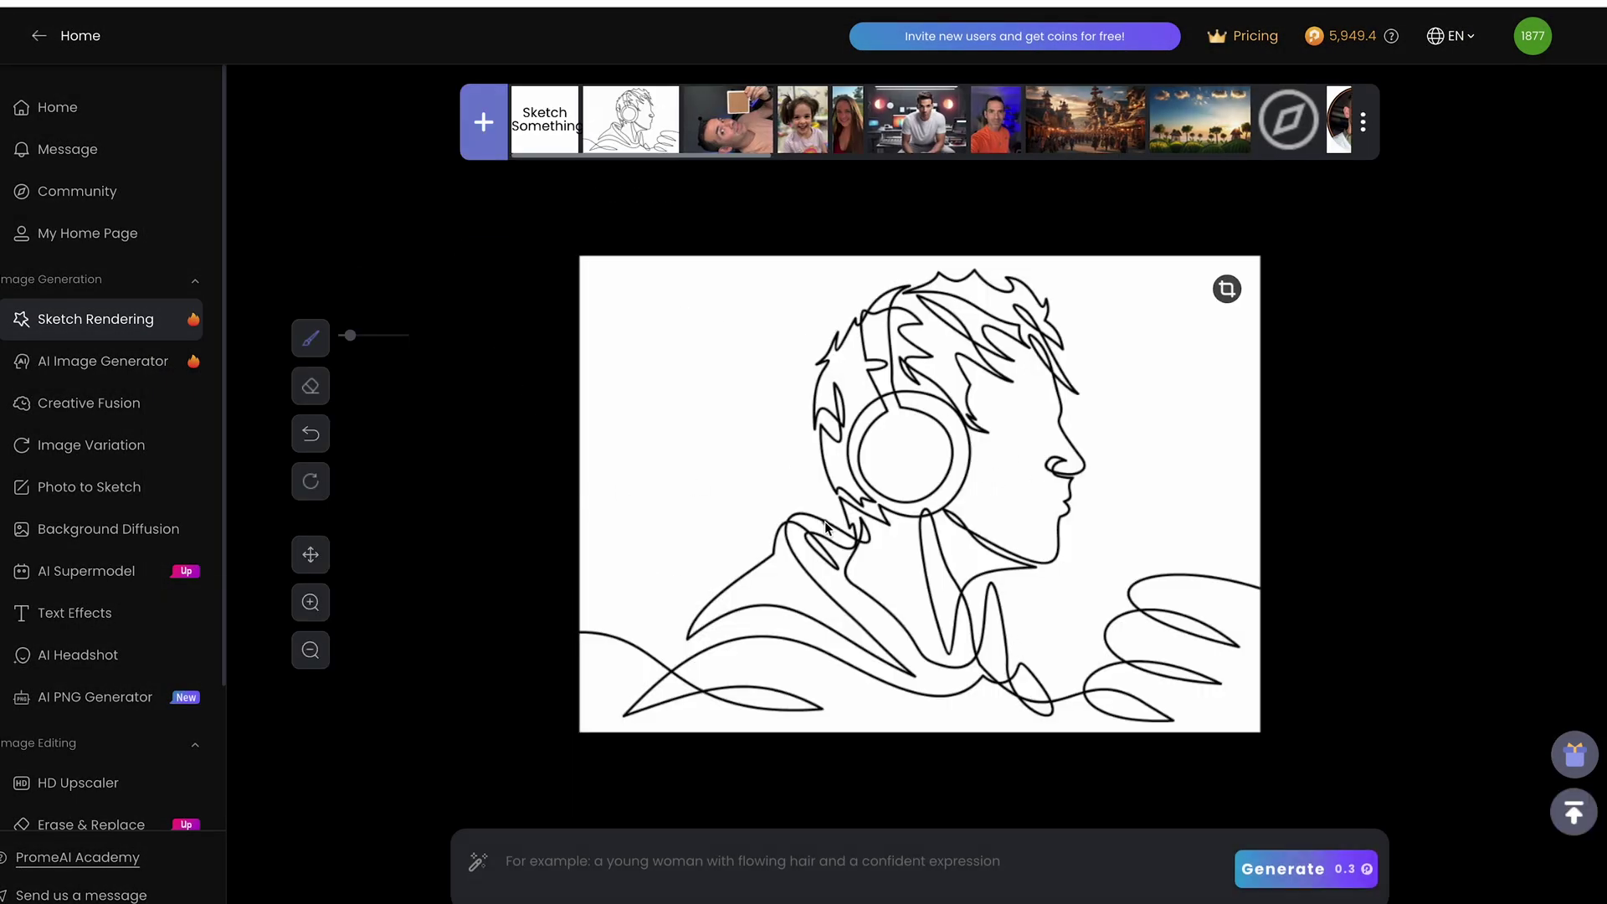
pyautogui.click(837, 860)
pyautogui.write('man with headphones')
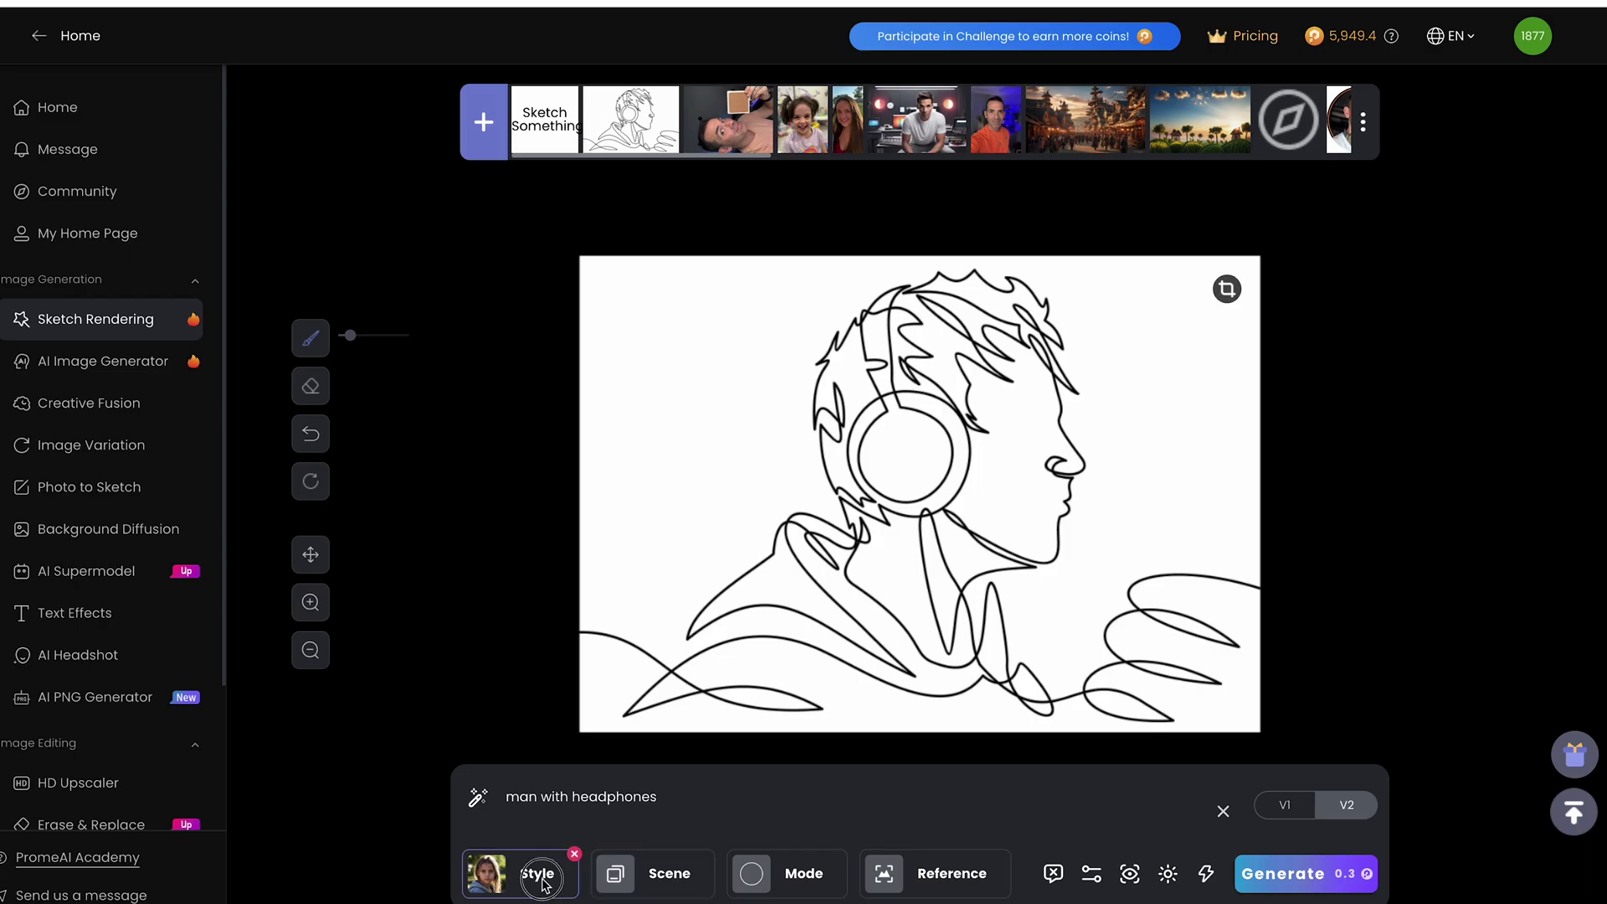
# Step: Generate with the Photography > Sci-Fi style and compare the first render with the sketch
pyautogui.click(366, 832)
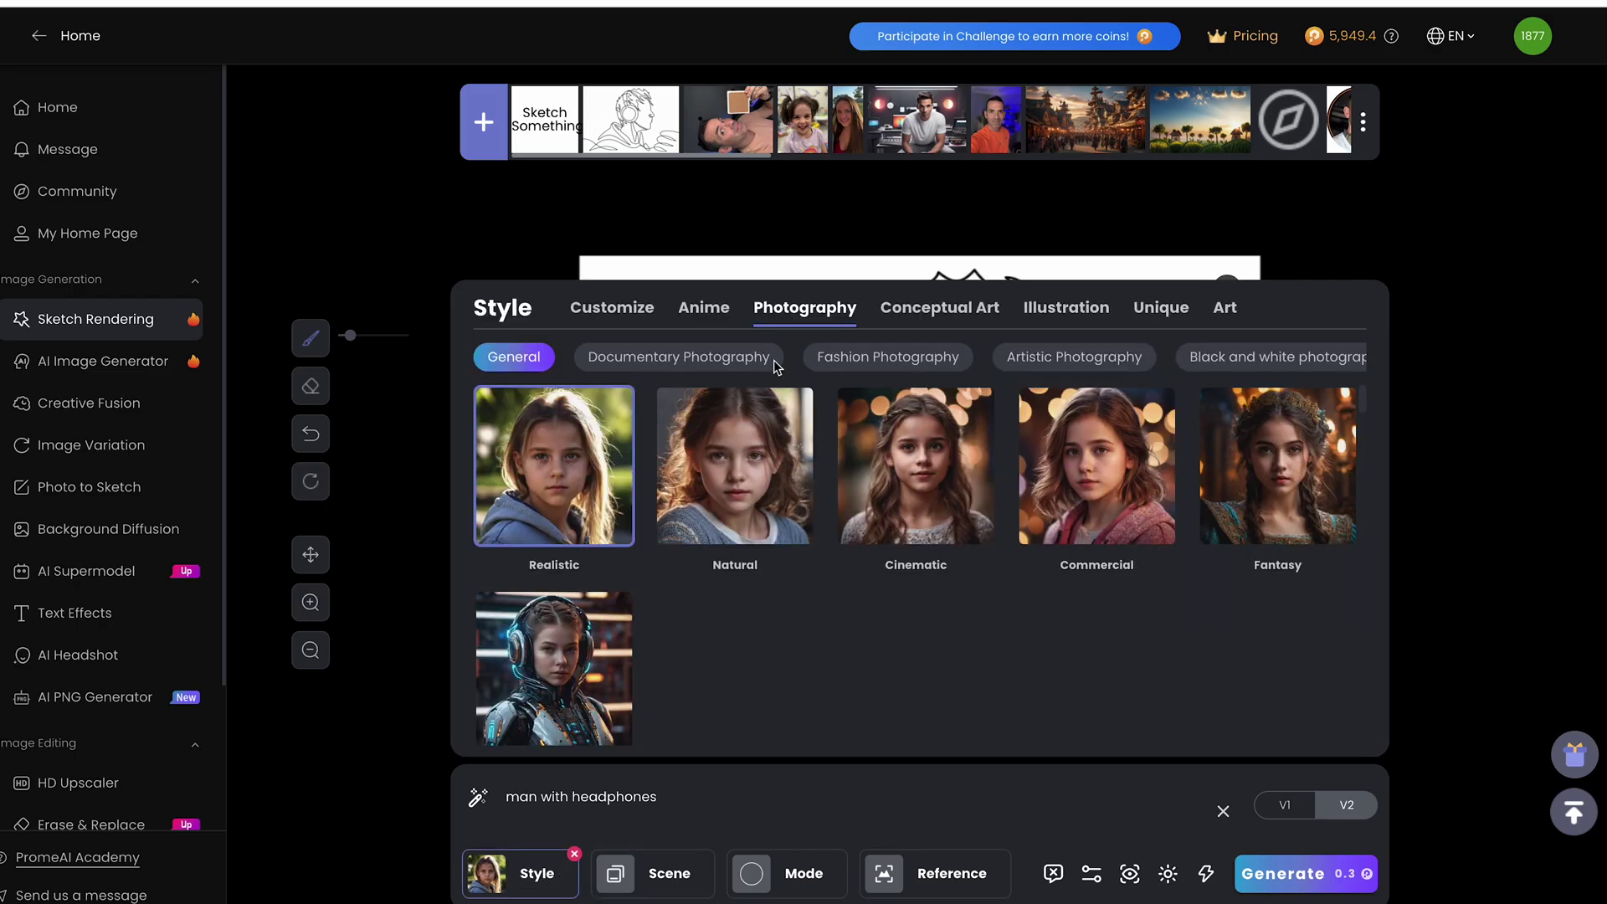
pyautogui.scroll(-1, 829, 449)
pyautogui.click(554, 617)
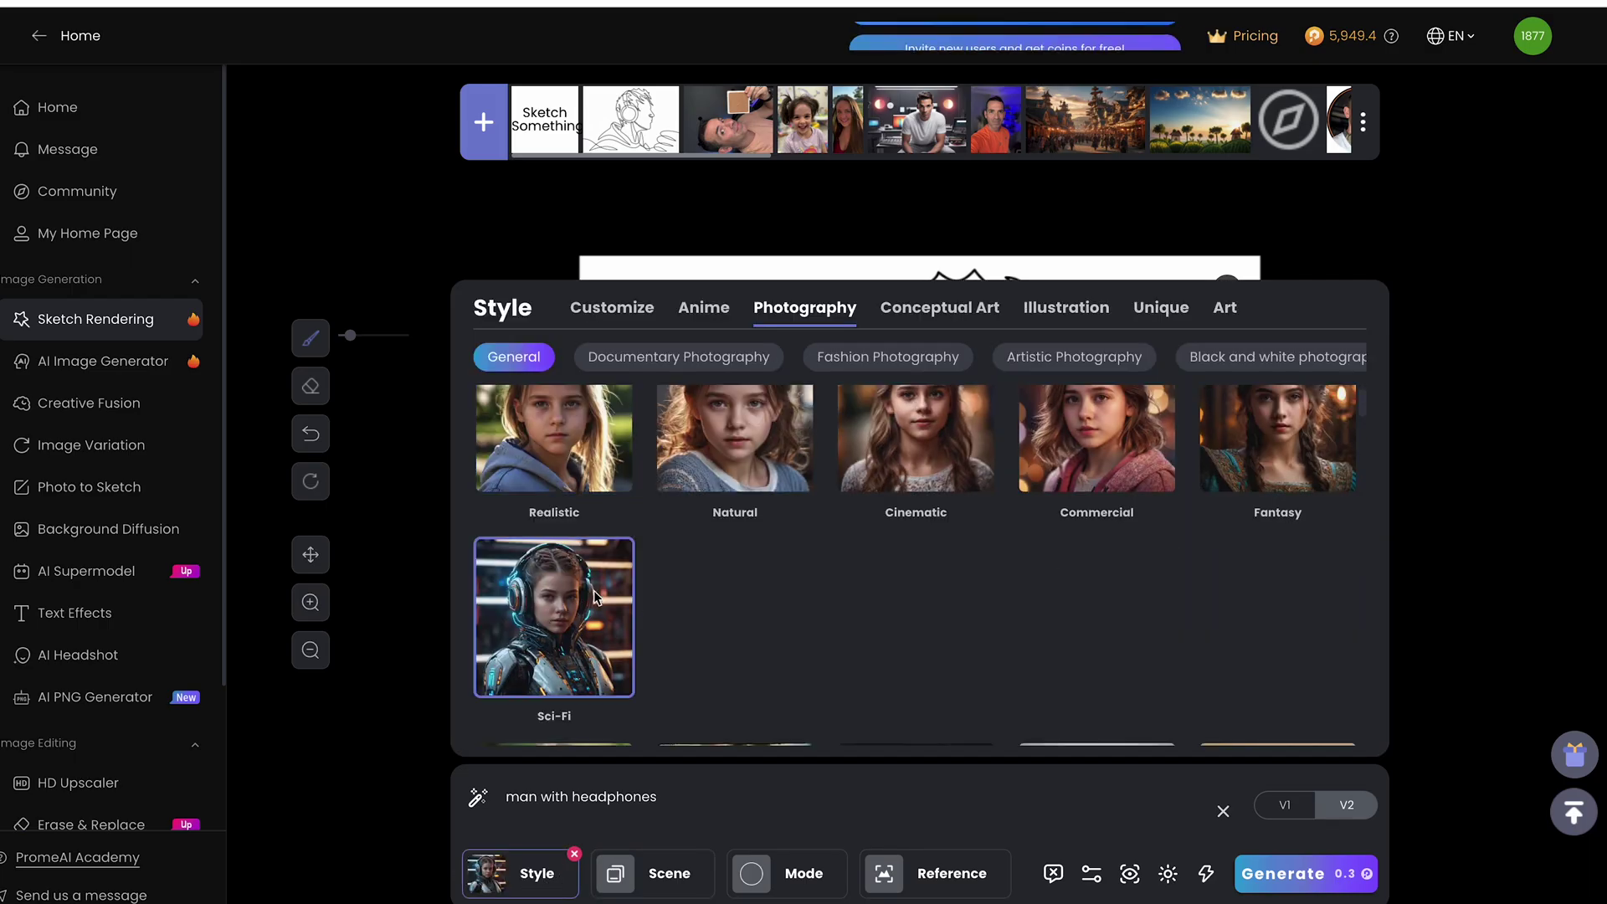
pyautogui.click(1274, 871)
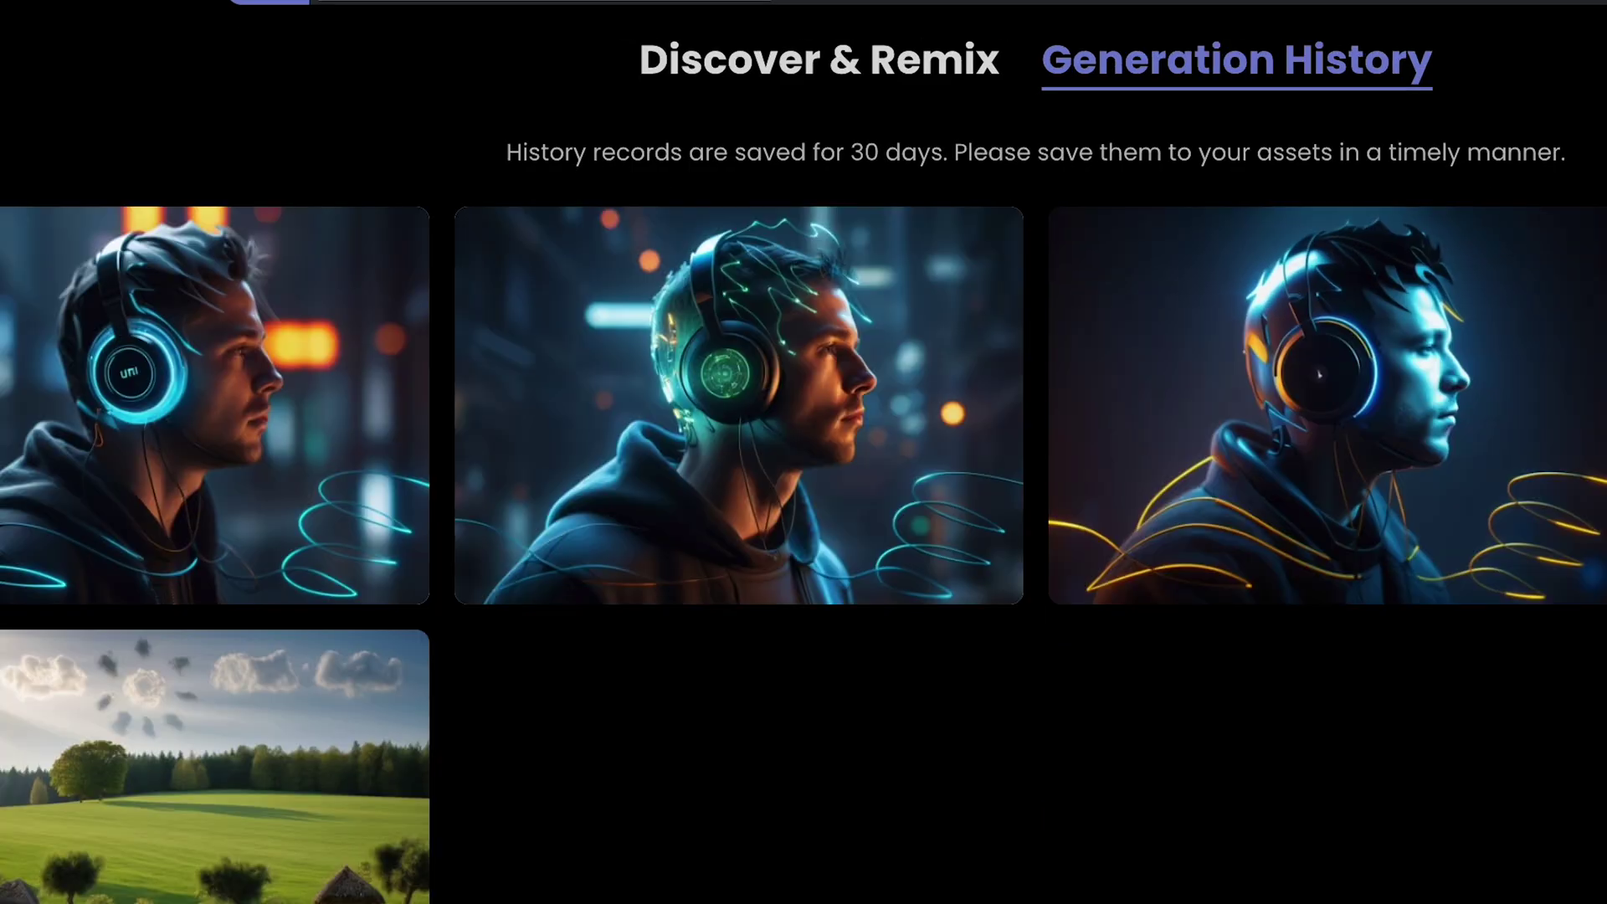
pyautogui.click(178, 429)
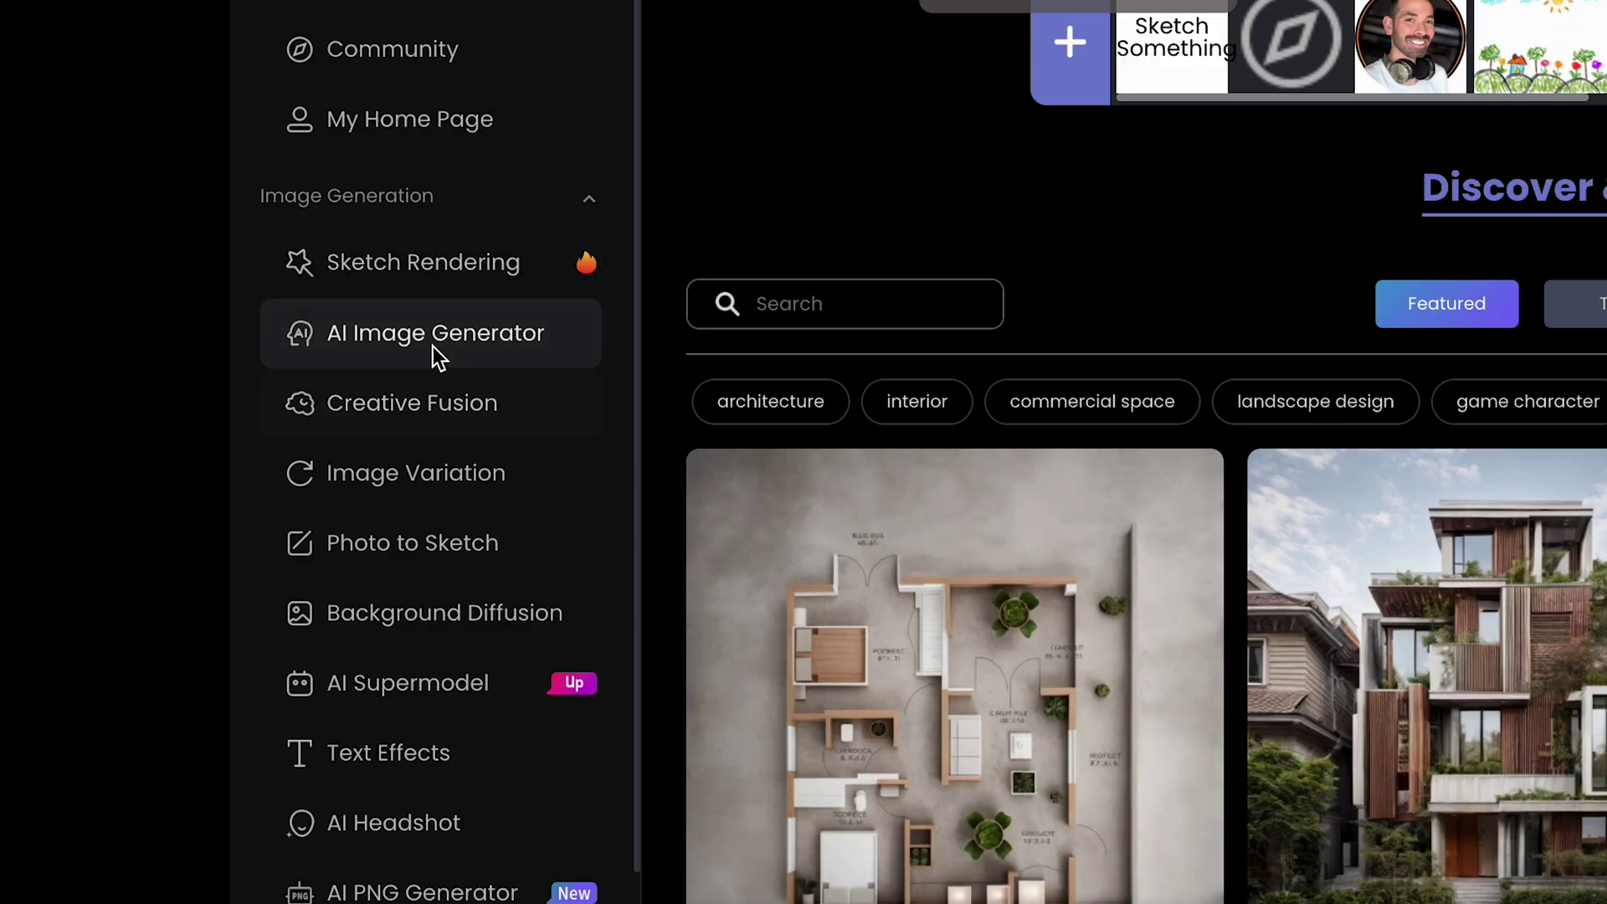
# Step: Open AI Image Generator and enter the prompt 'steampunk village full of people with crazy hats on at sunset'
pyautogui.click(433, 347)
pyautogui.scroll(-1, 502, 251)
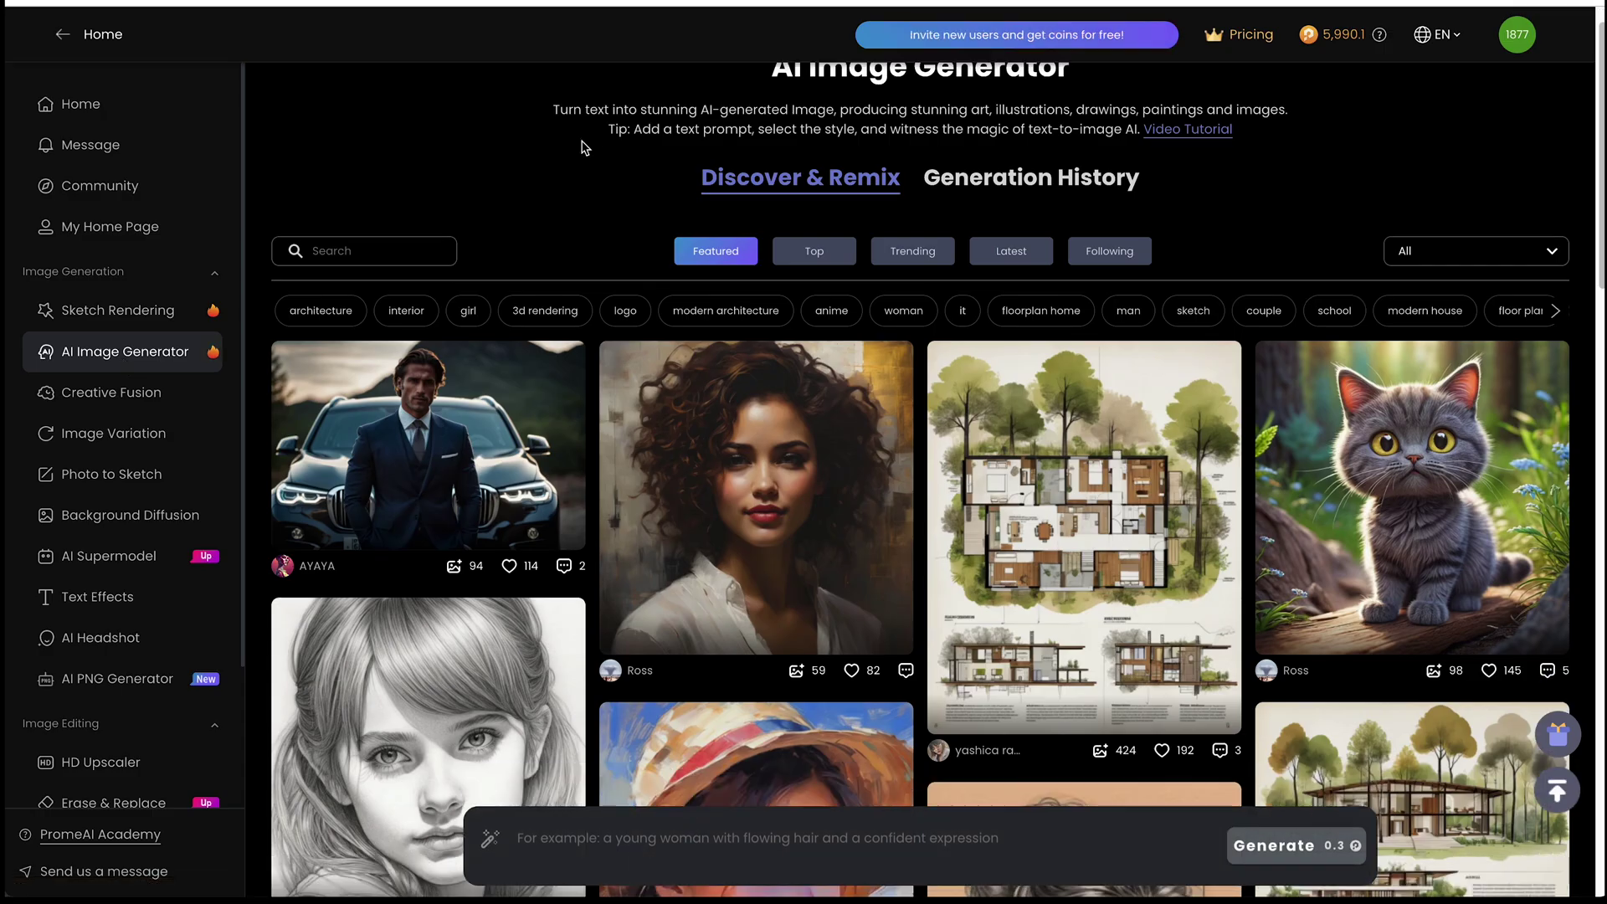
pyautogui.moveTo(685, 854)
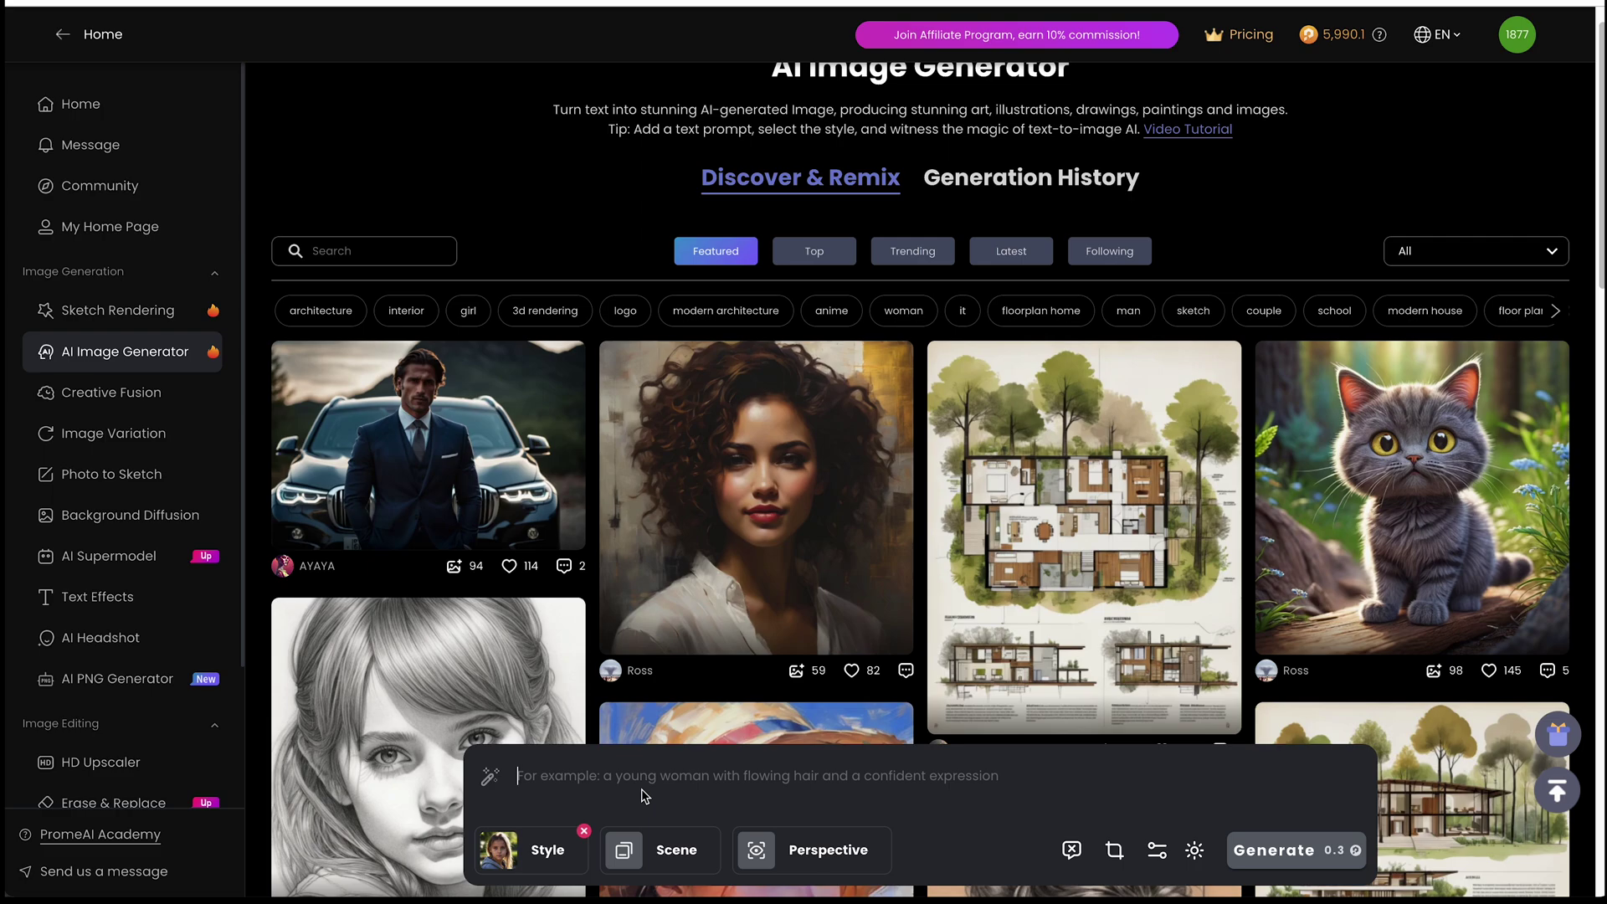
pyautogui.write('village full of people with crazy hats on at sunset')
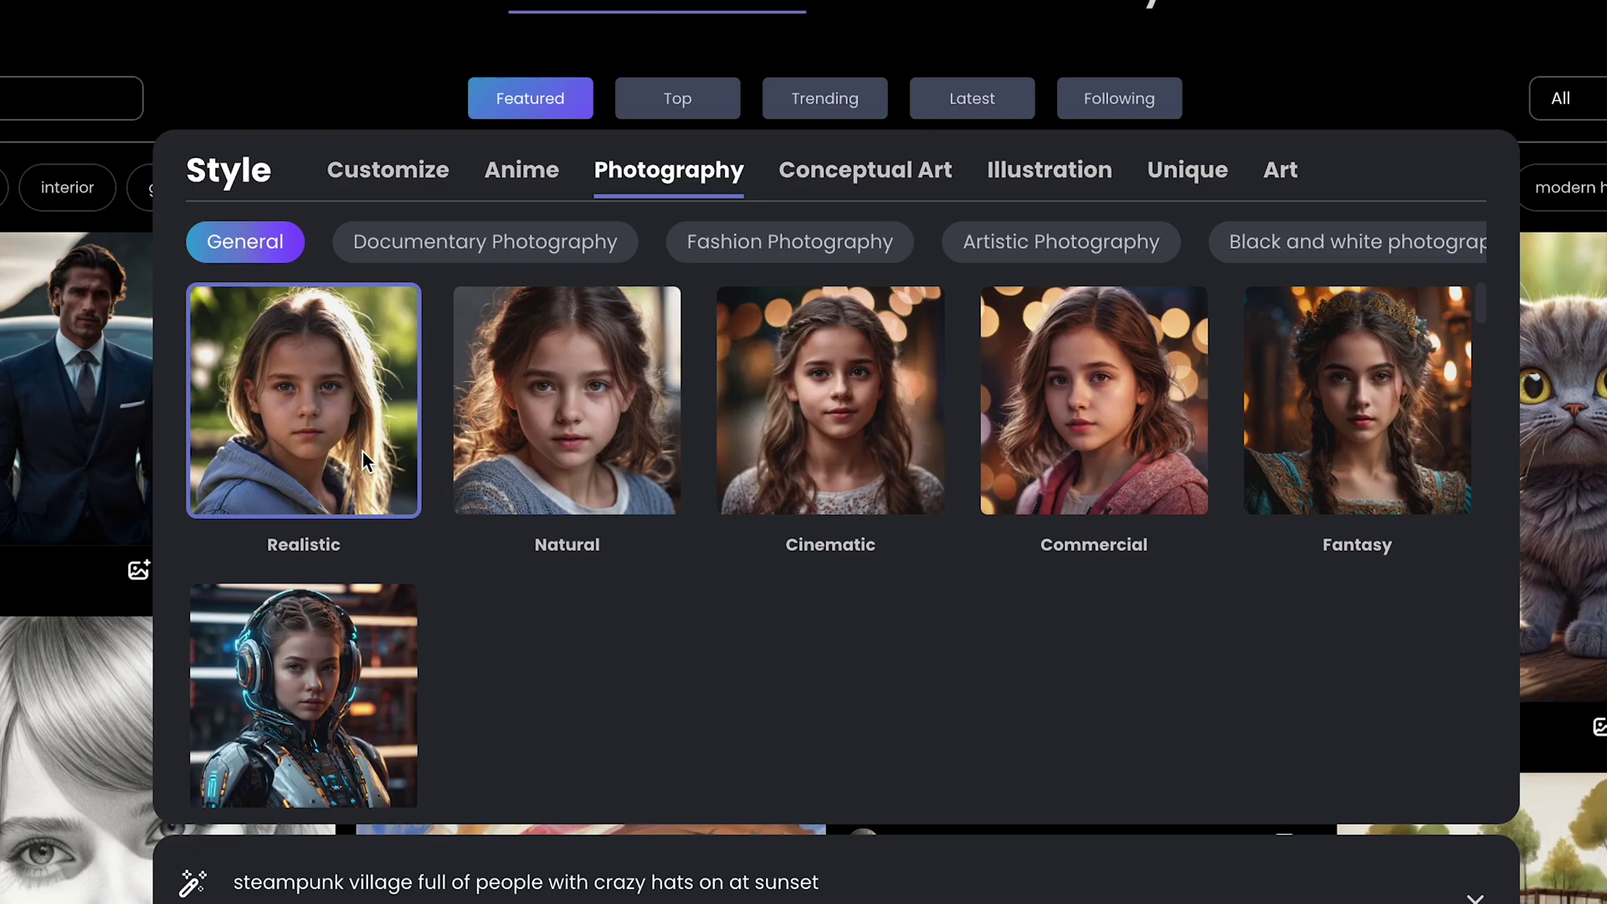
# Step: Browse the photography style categories and choose the Conceptual Art Fantasy 02 style
pyautogui.click(541, 245)
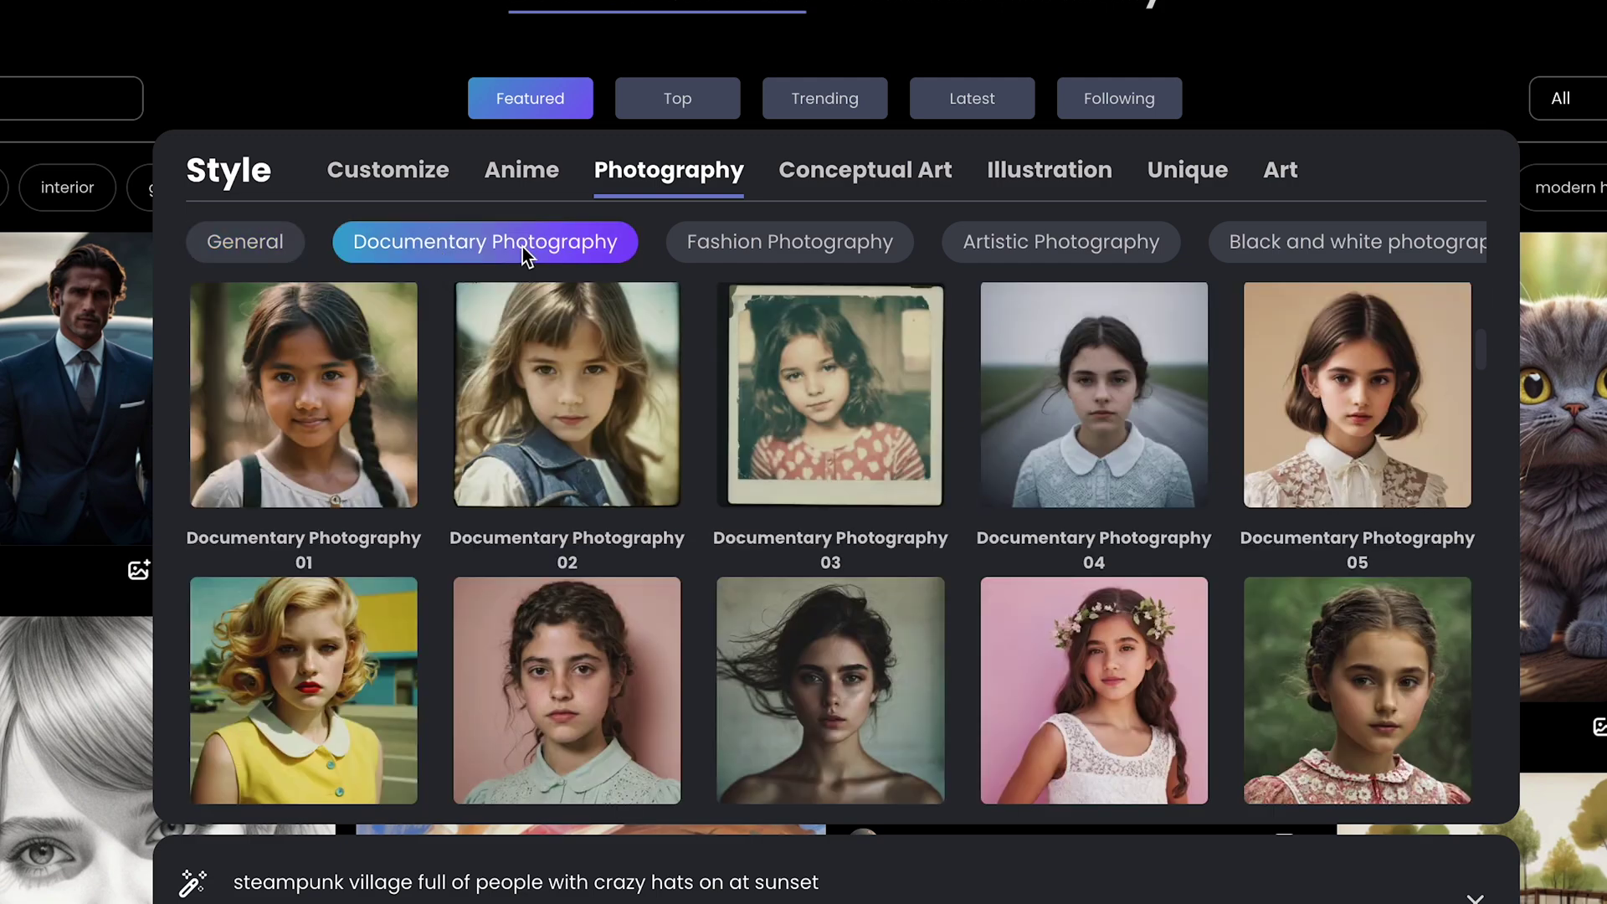
pyautogui.click(793, 253)
pyautogui.click(1043, 234)
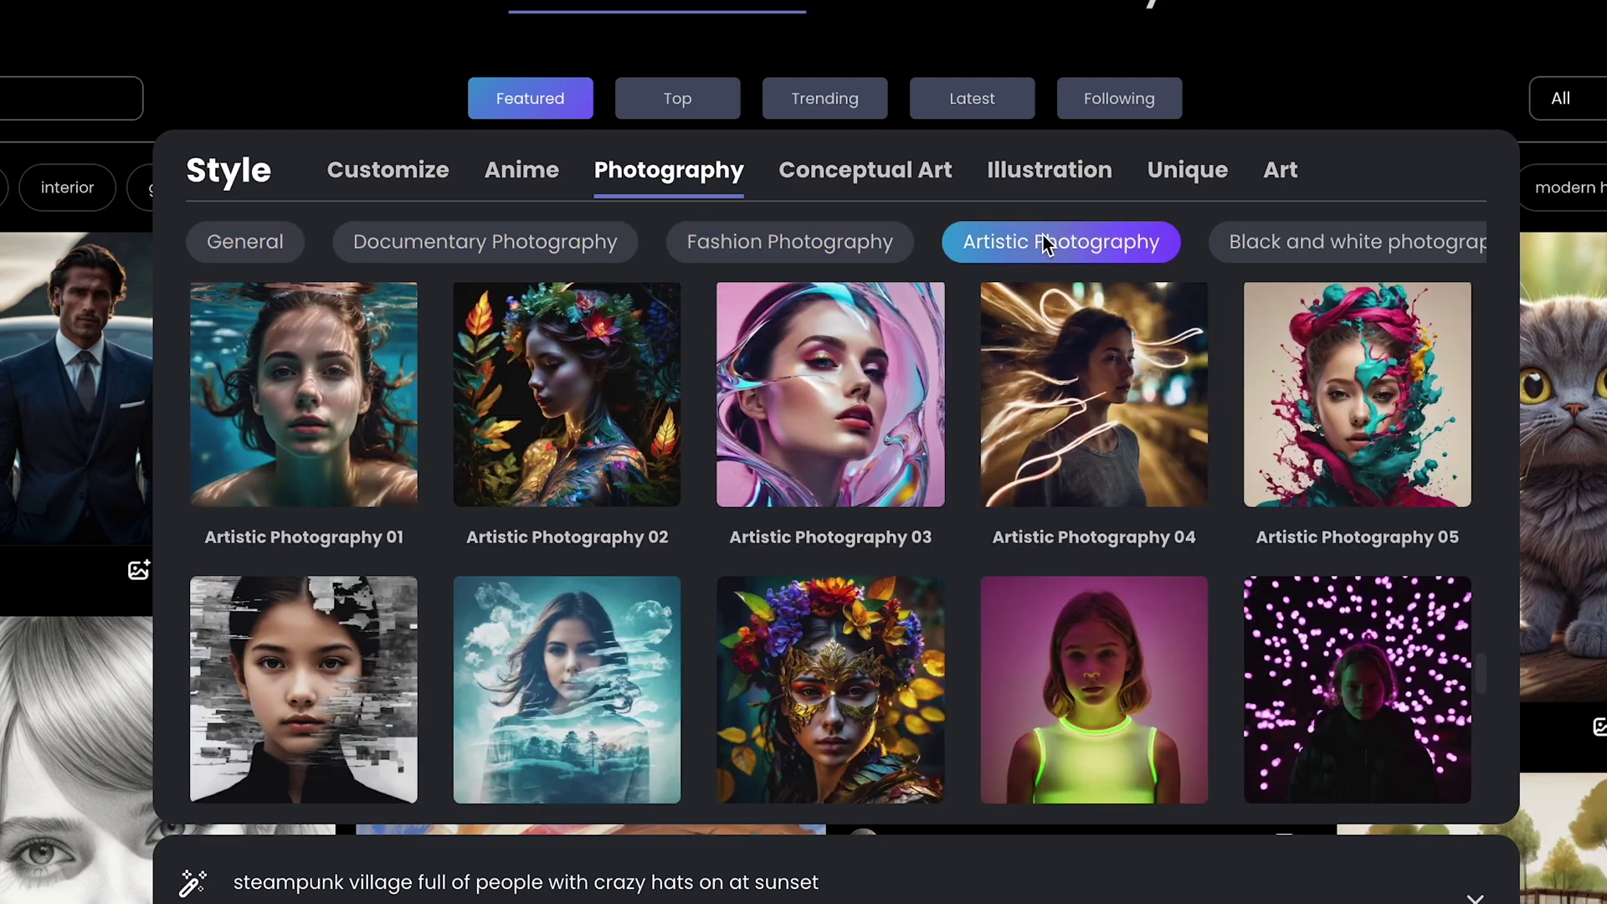
pyautogui.click(892, 177)
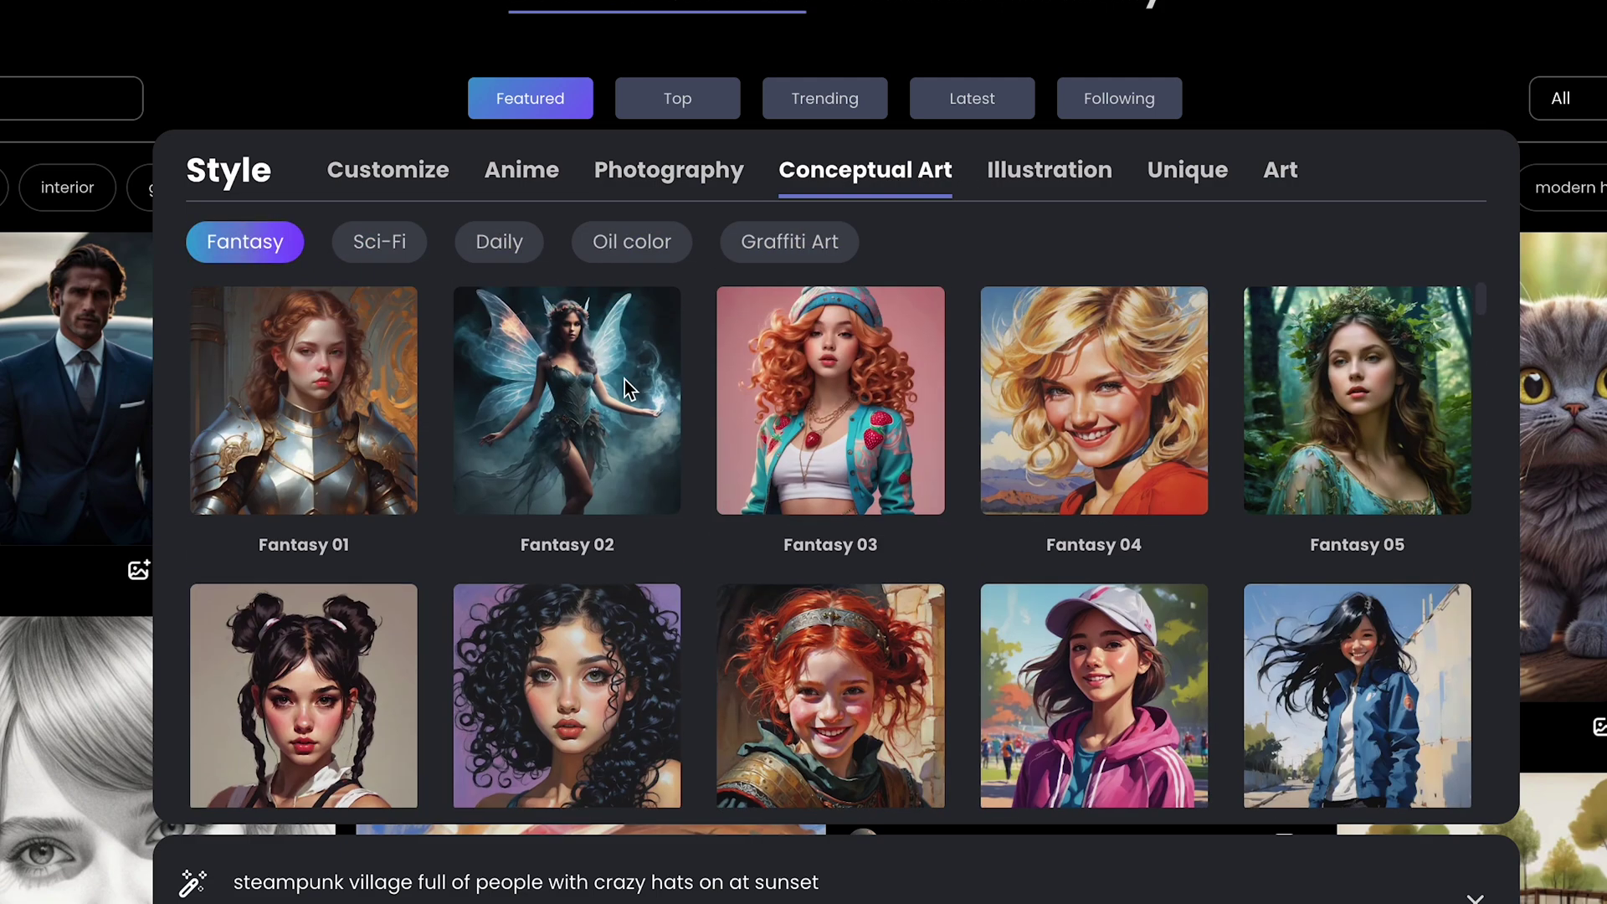
pyautogui.click(625, 379)
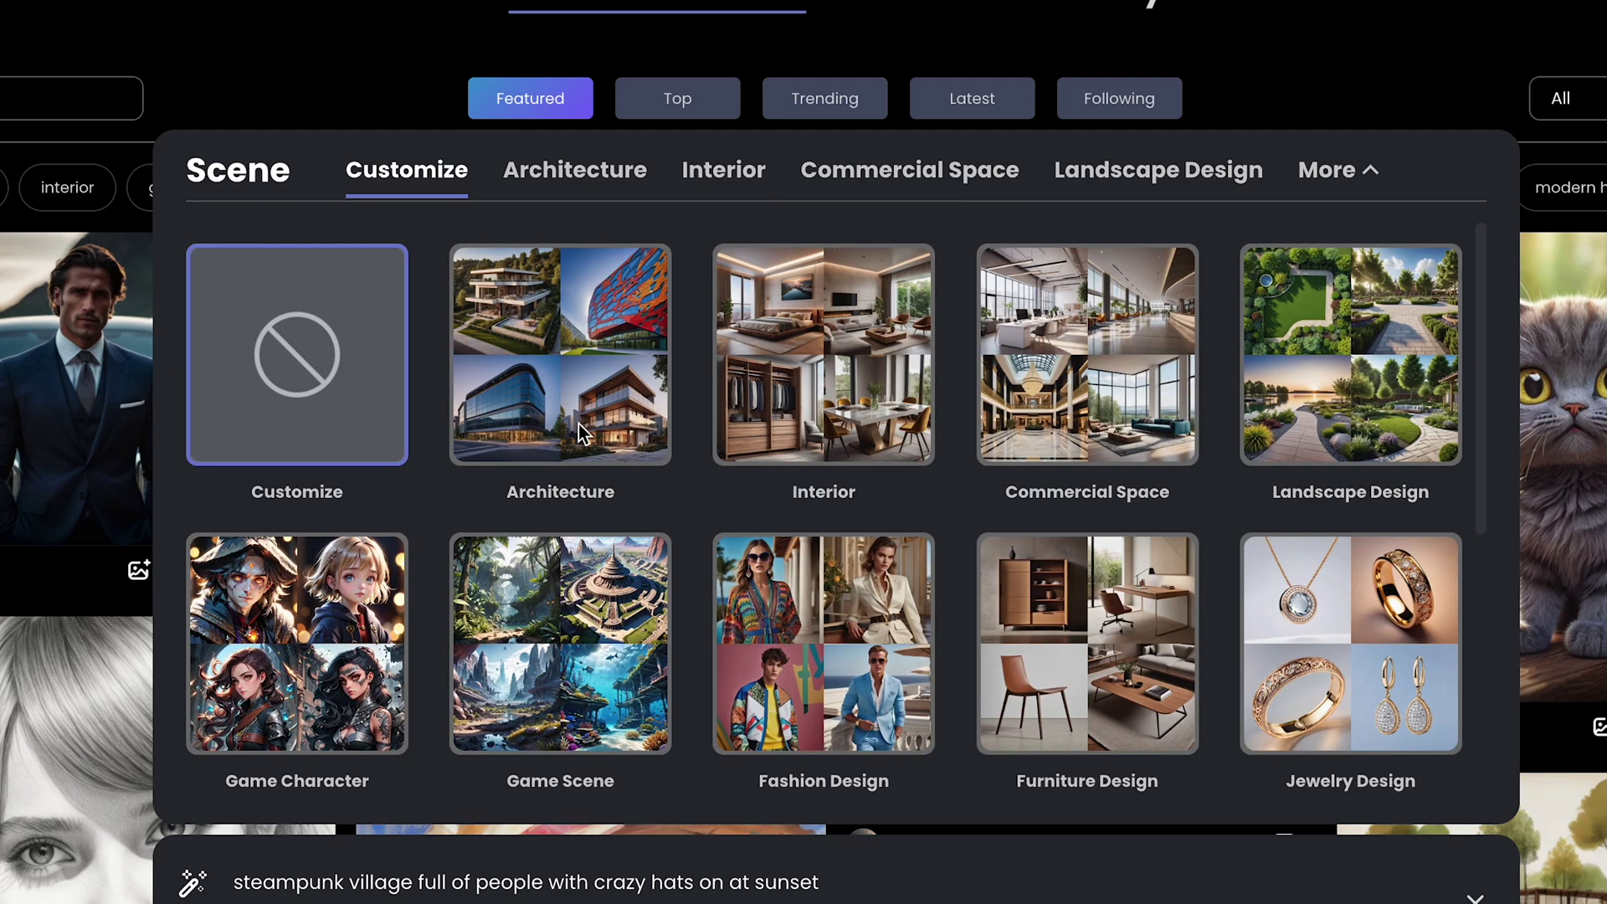
# Step: Show the Game Scene presets and scroll through the Perspective choices
pyautogui.scroll(-3, 583, 433)
pyautogui.scroll(1, 612, 436)
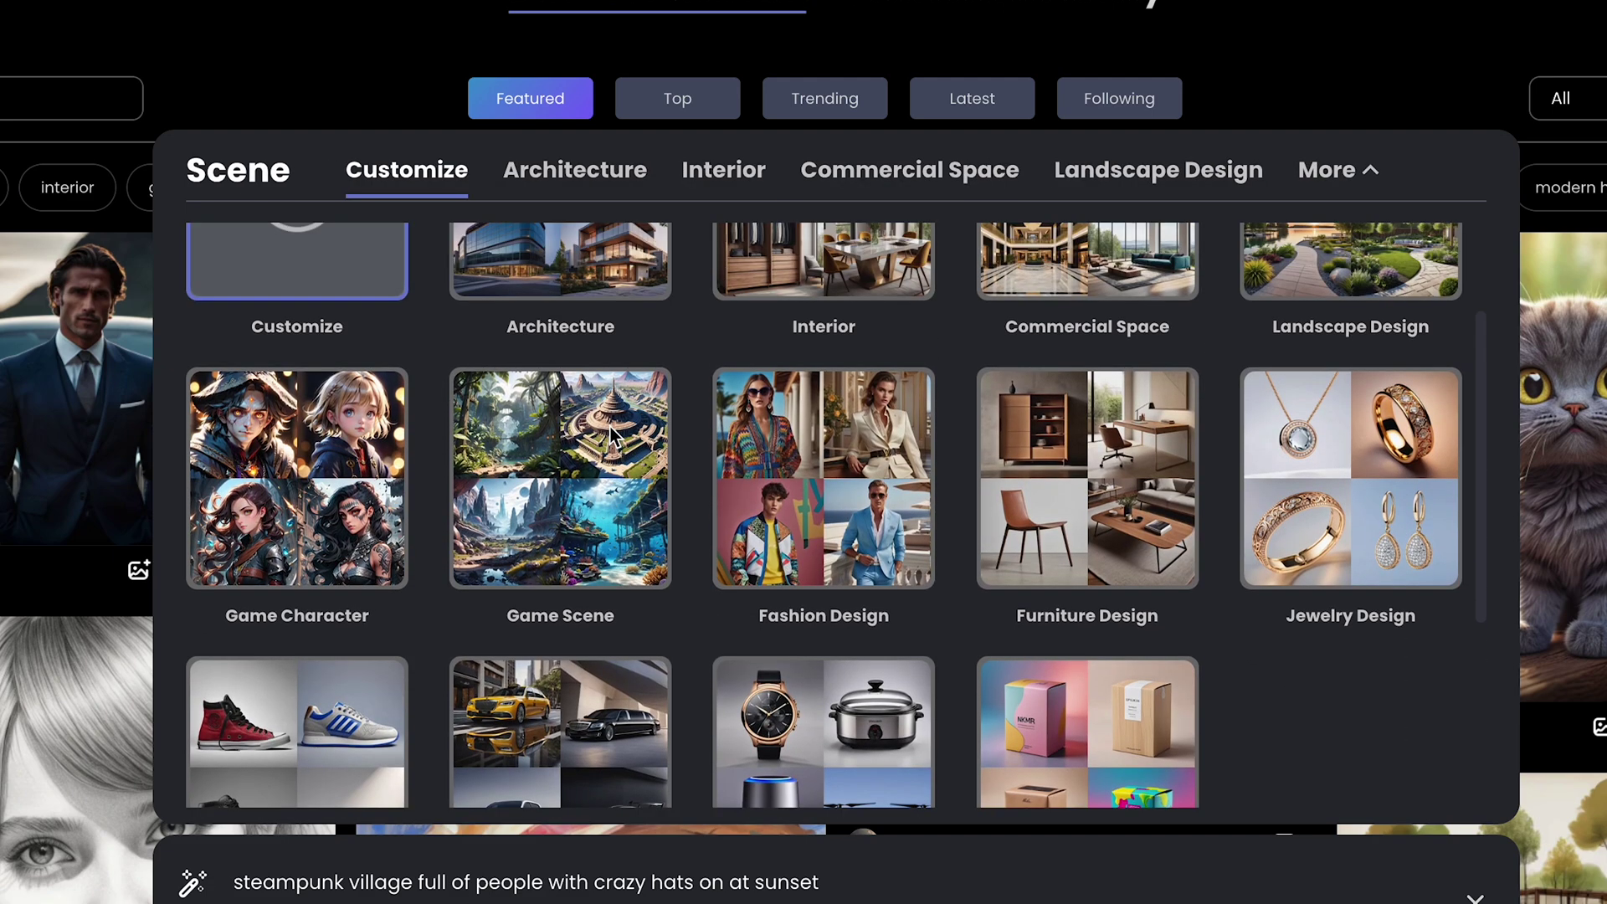
pyautogui.click(528, 502)
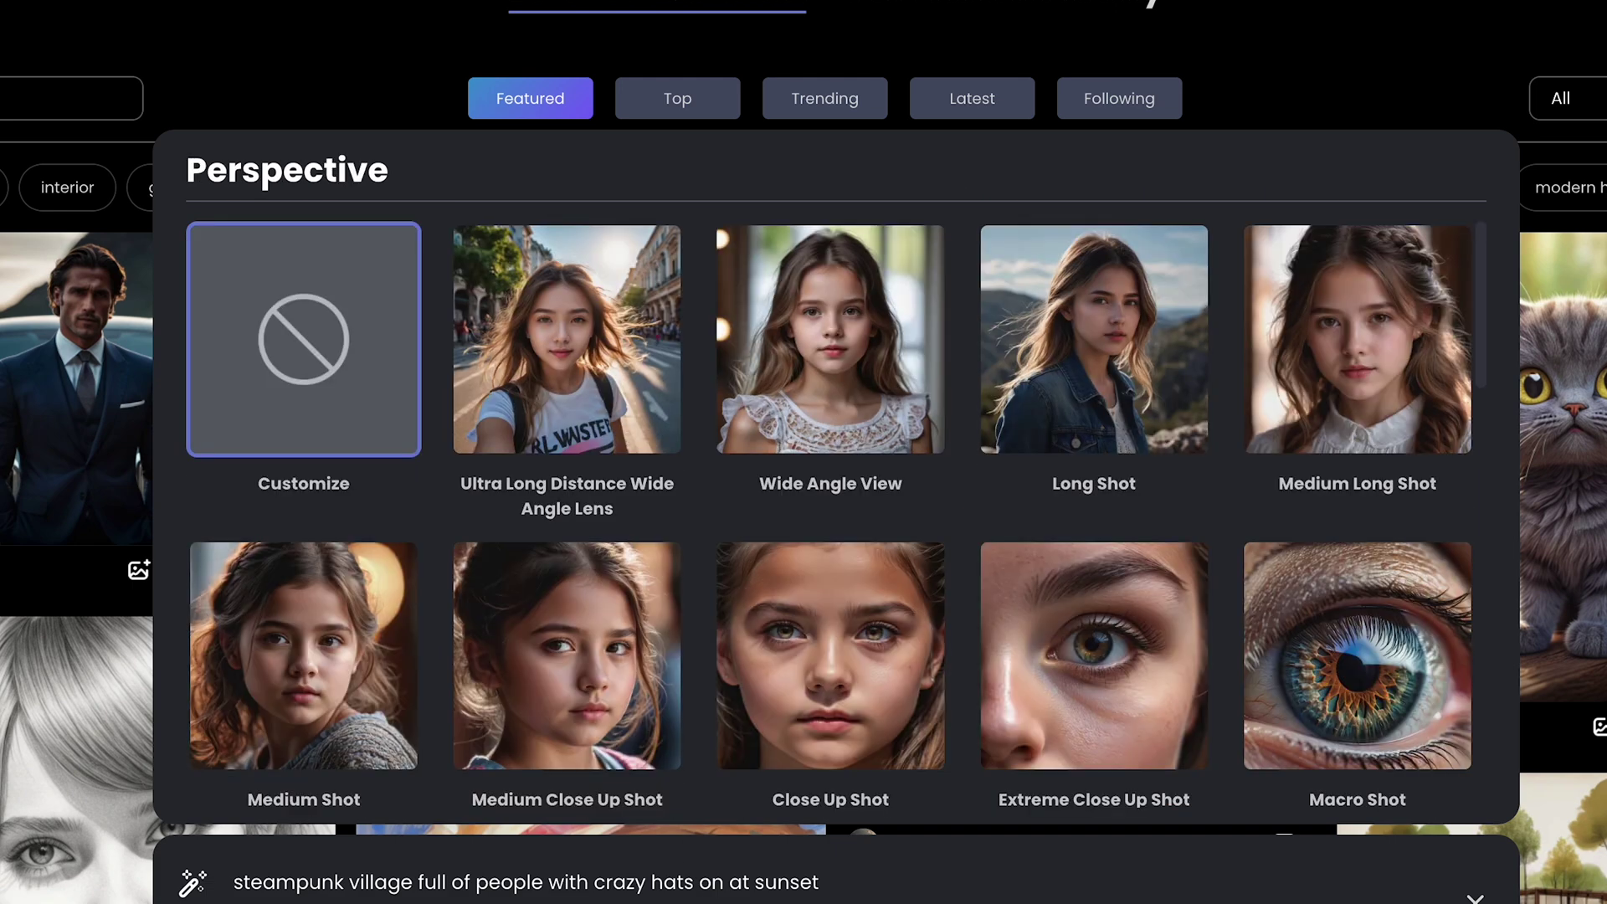
pyautogui.scroll(-3, 616, 524)
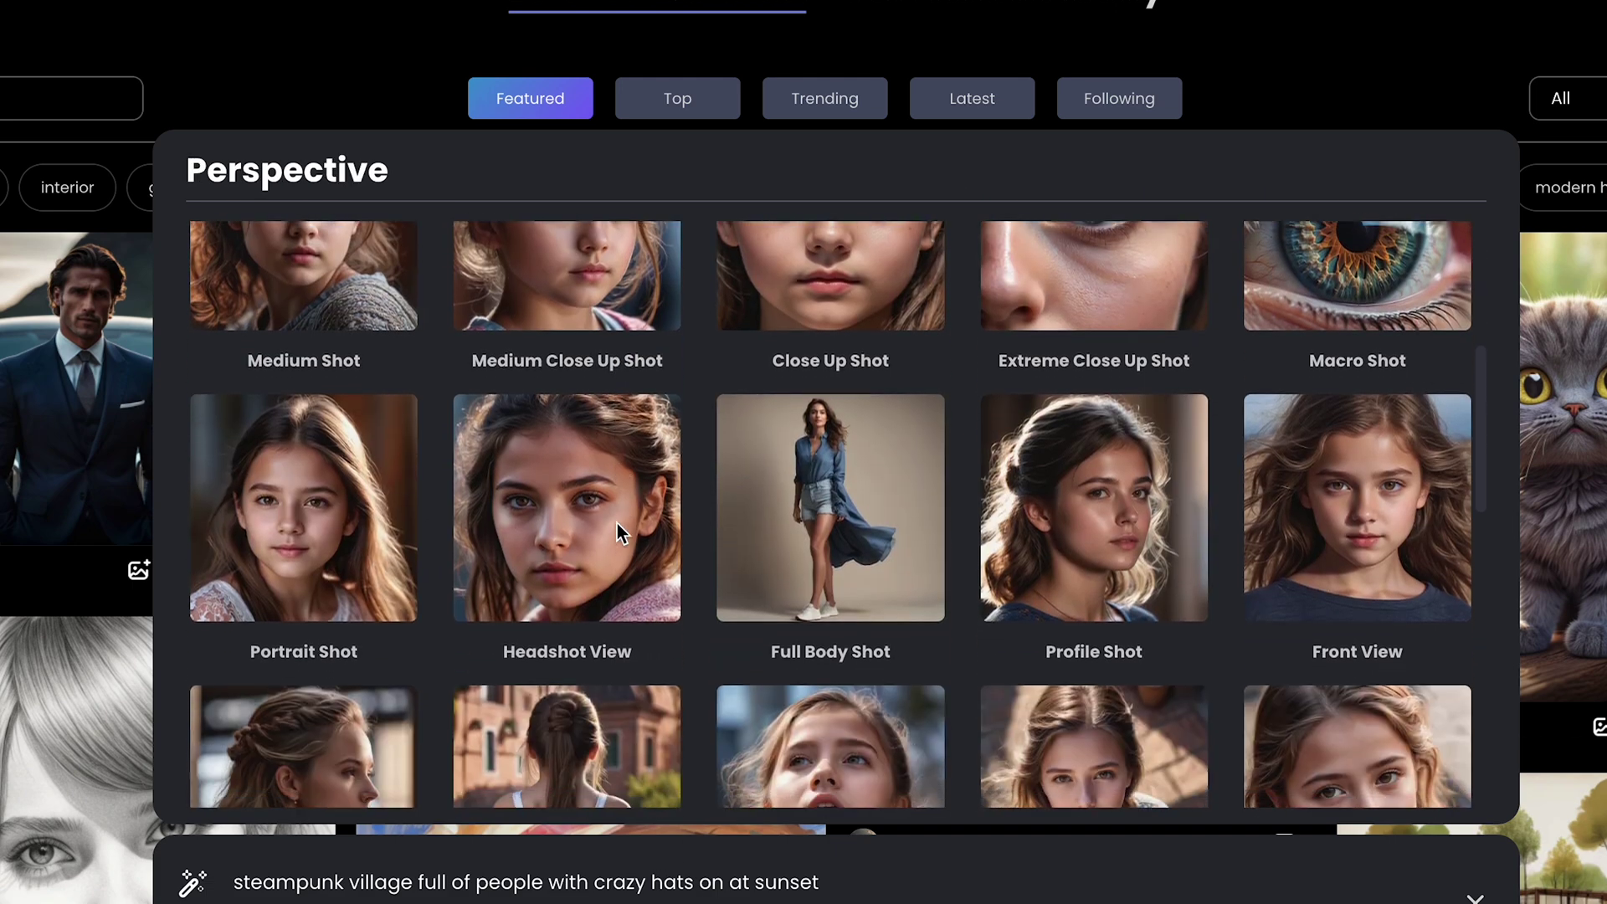
pyautogui.scroll(-4, 616, 524)
pyautogui.scroll(1, 730, 319)
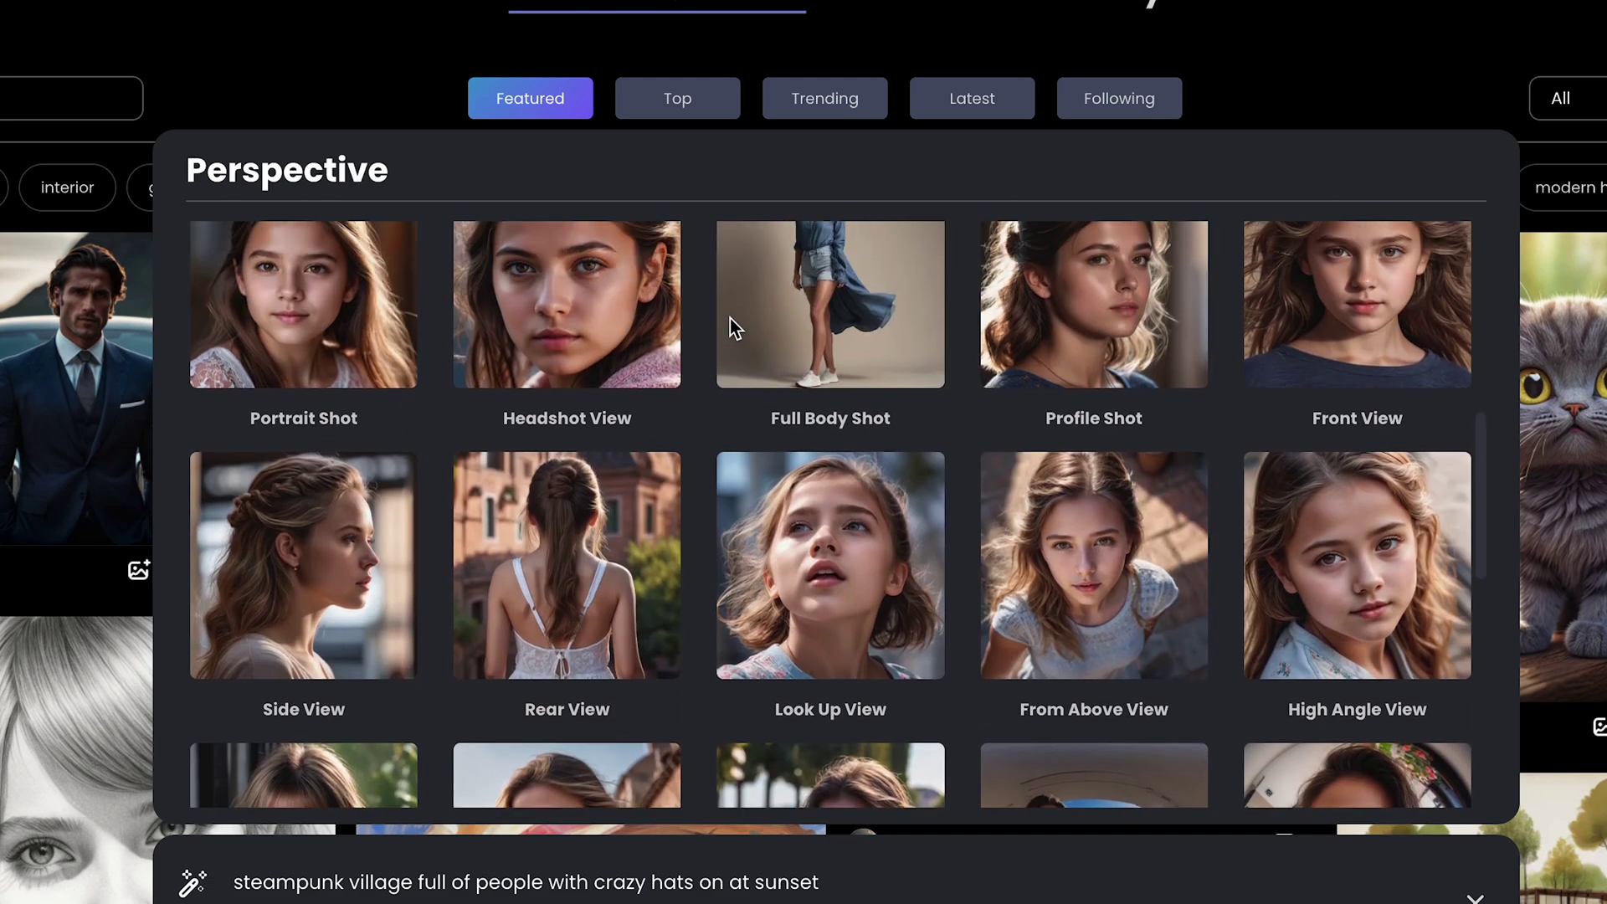
pyautogui.scroll(-5, 520, 432)
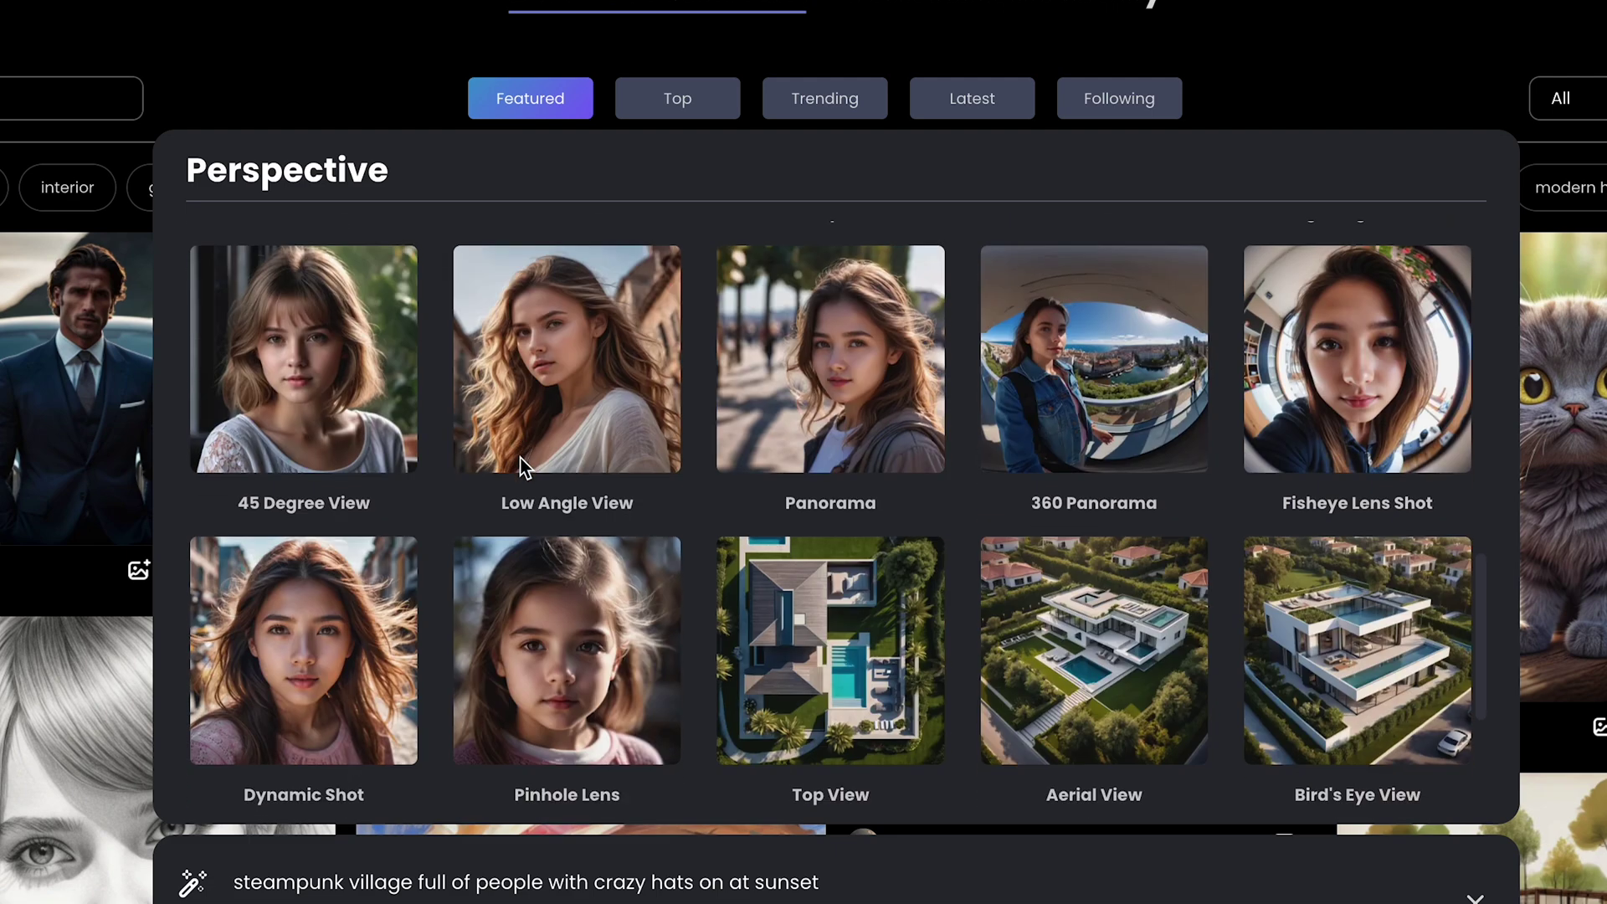
pyautogui.scroll(-1, 524, 467)
pyautogui.scroll(-3, 695, 494)
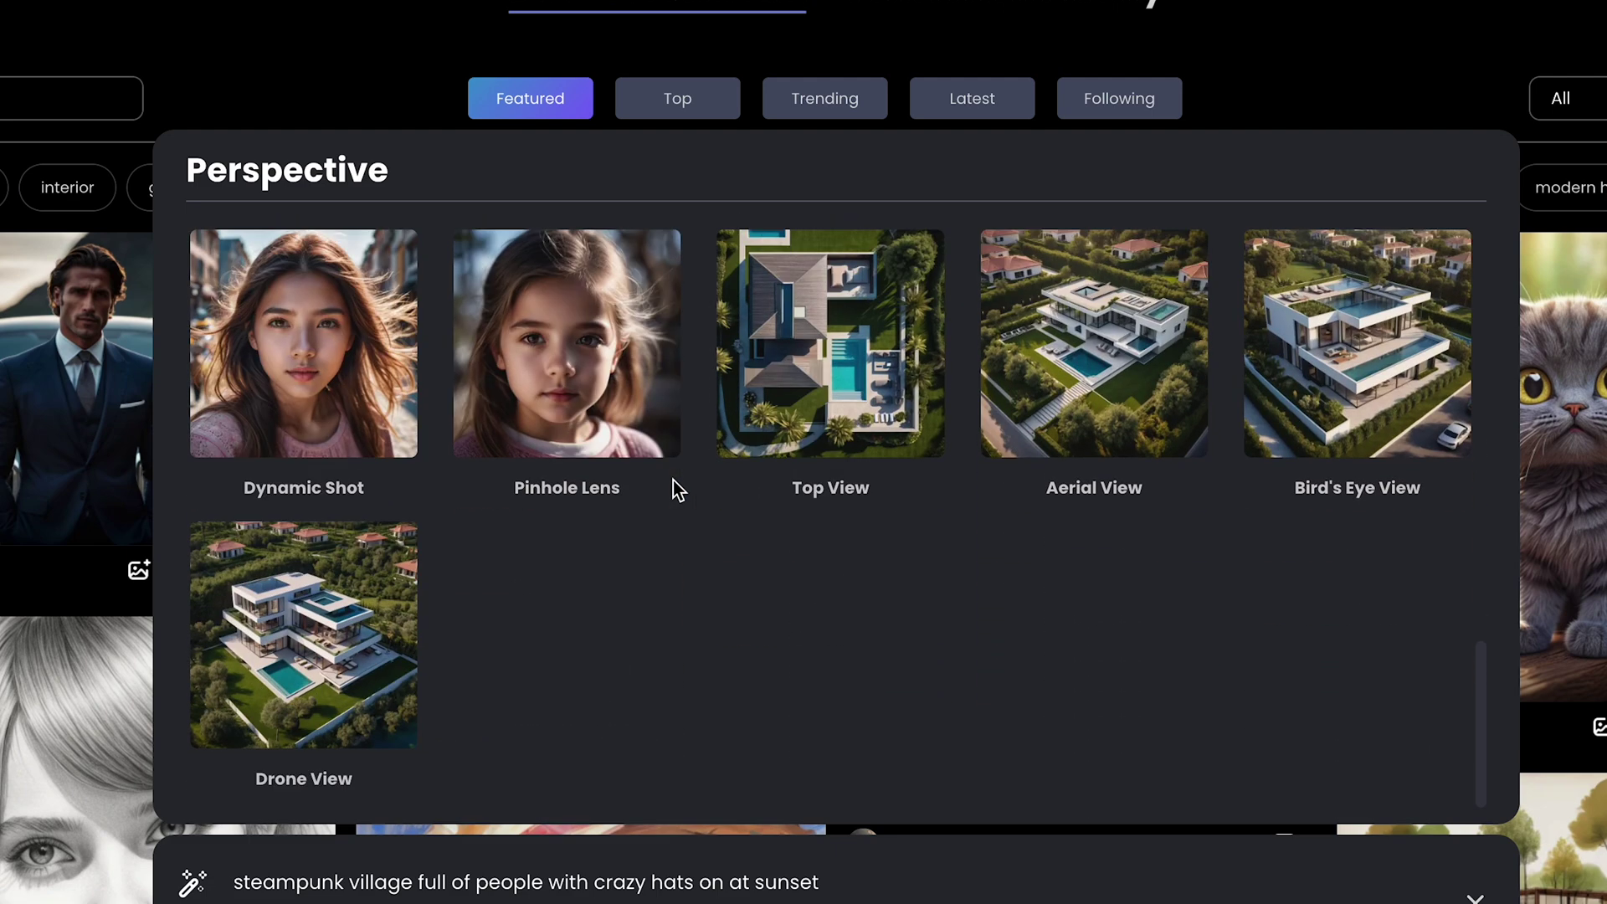
pyautogui.scroll(12, 673, 485)
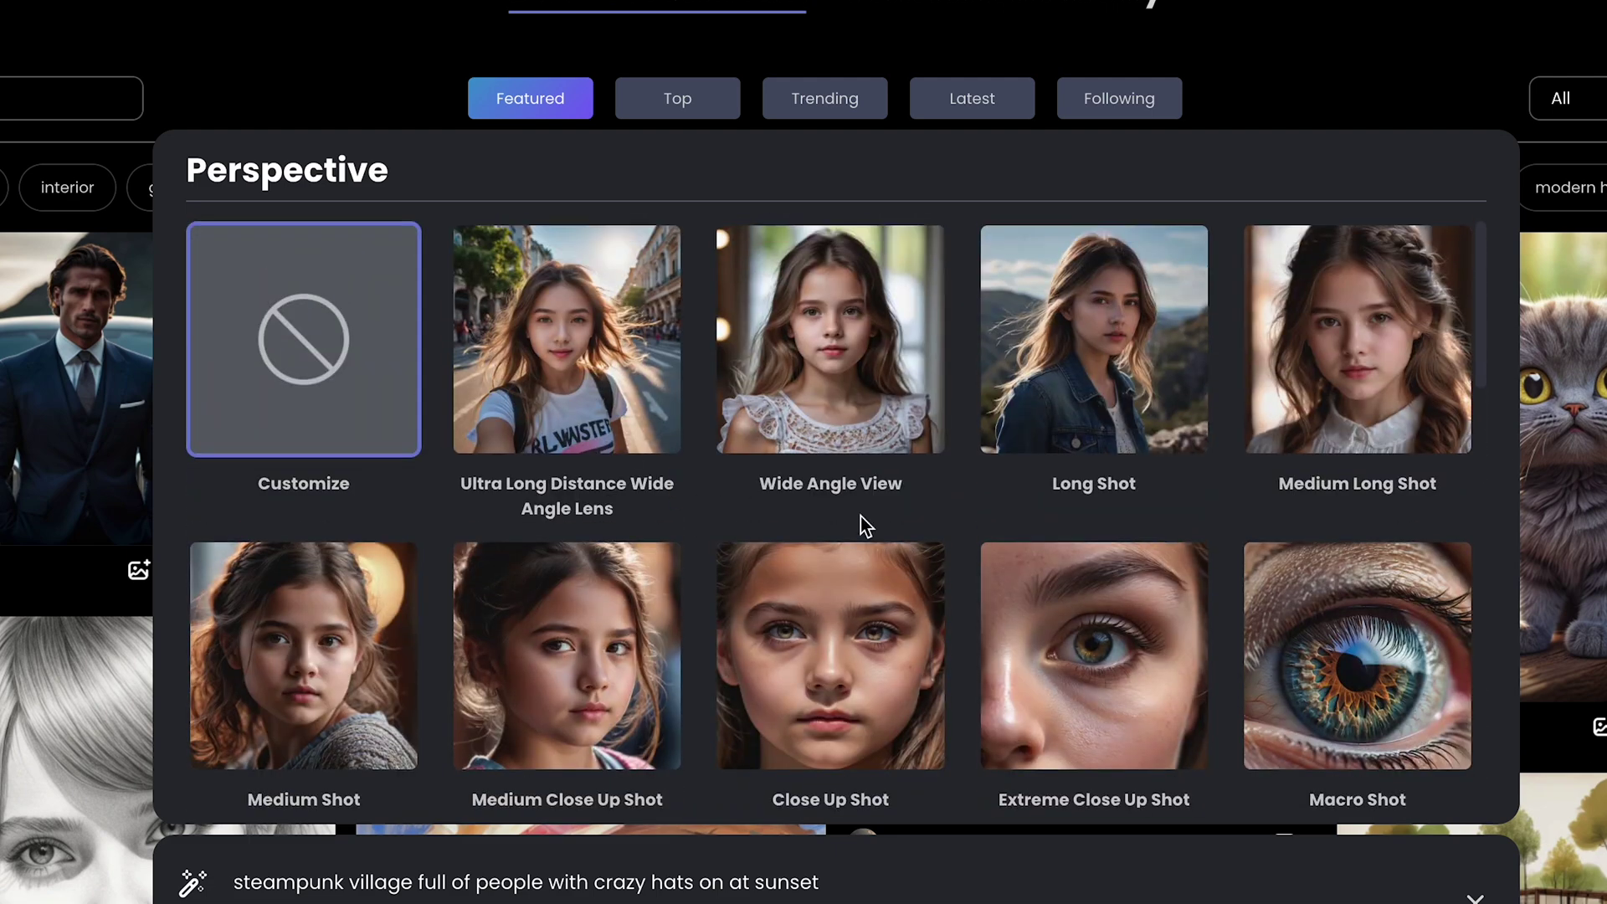
# Step: Generate the village with Long Shot perspective and the Photography > Realistic style
pyautogui.click(1096, 349)
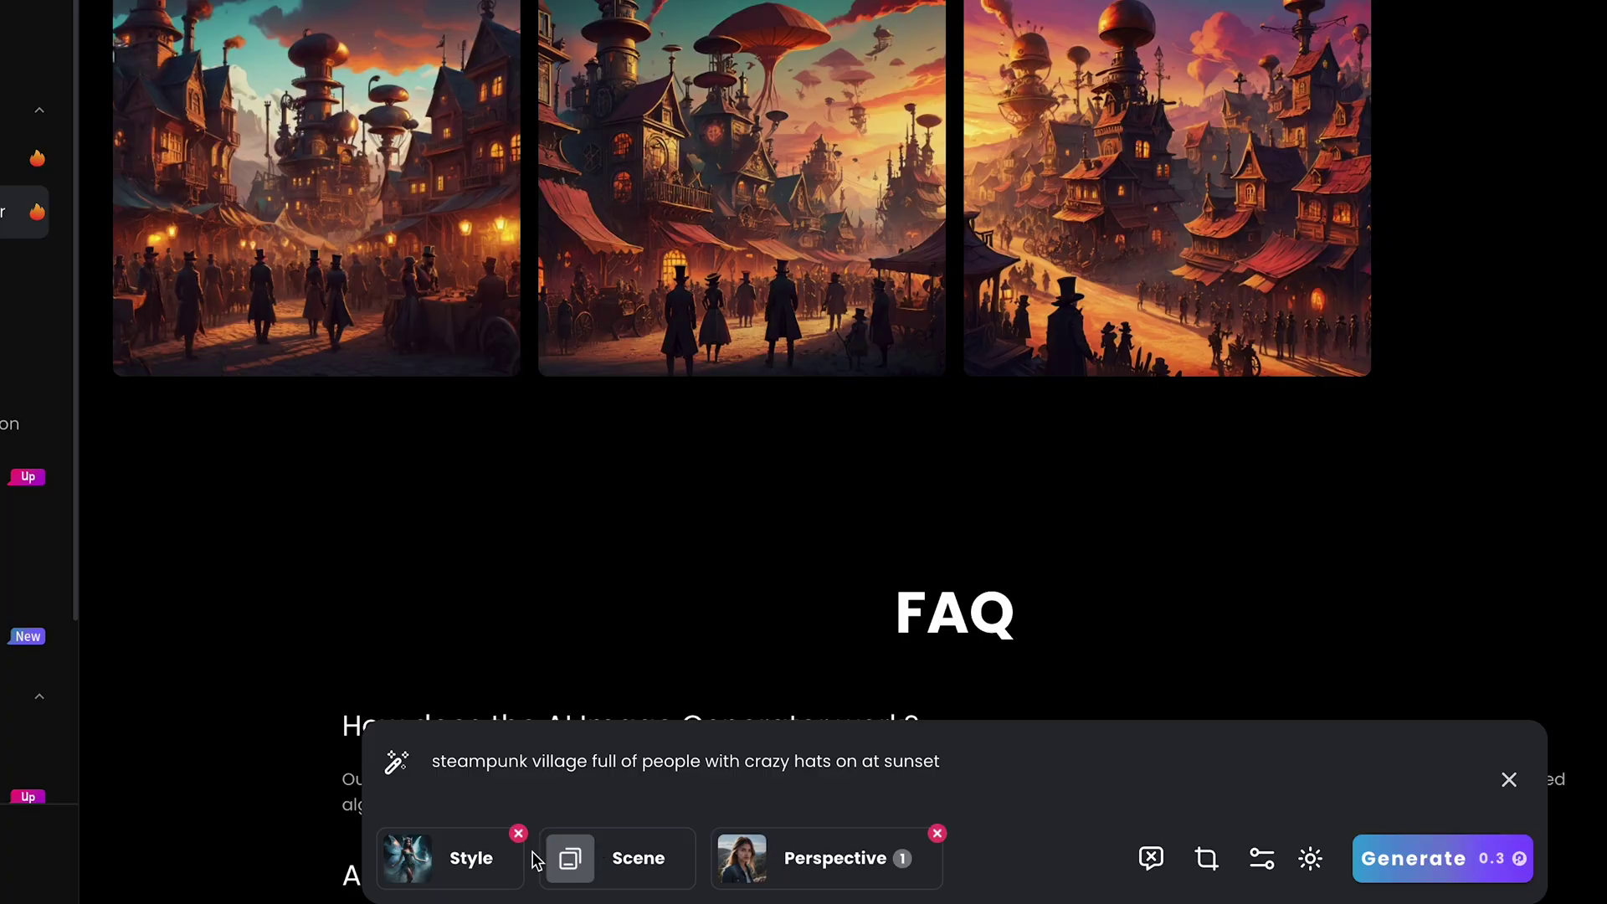
pyautogui.click(548, 865)
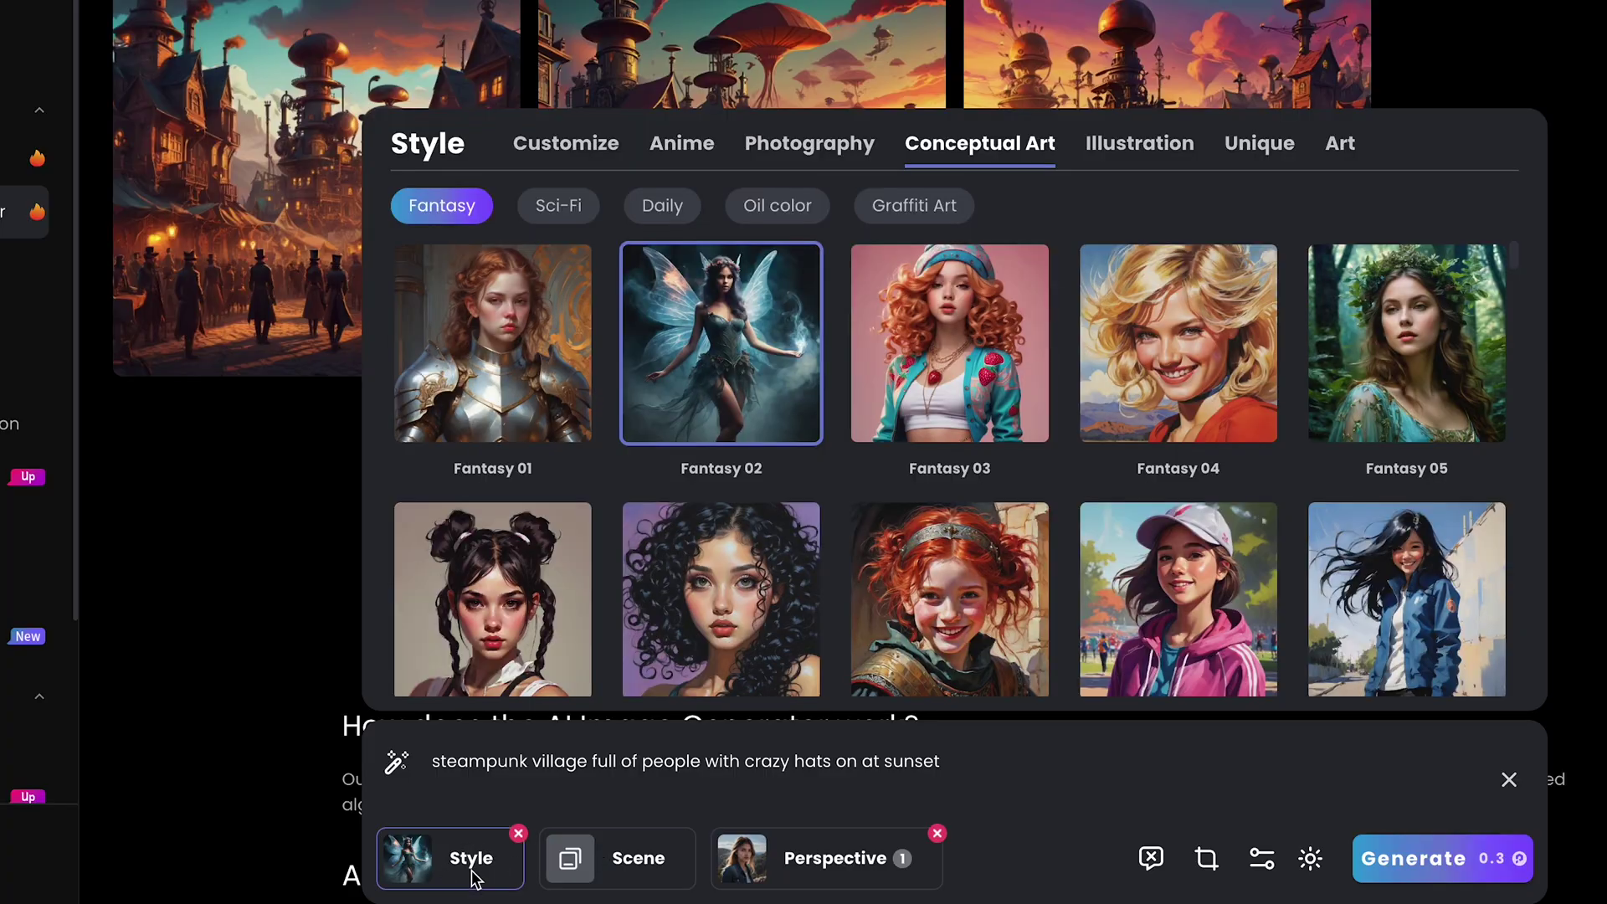
pyautogui.click(551, 144)
pyautogui.click(817, 144)
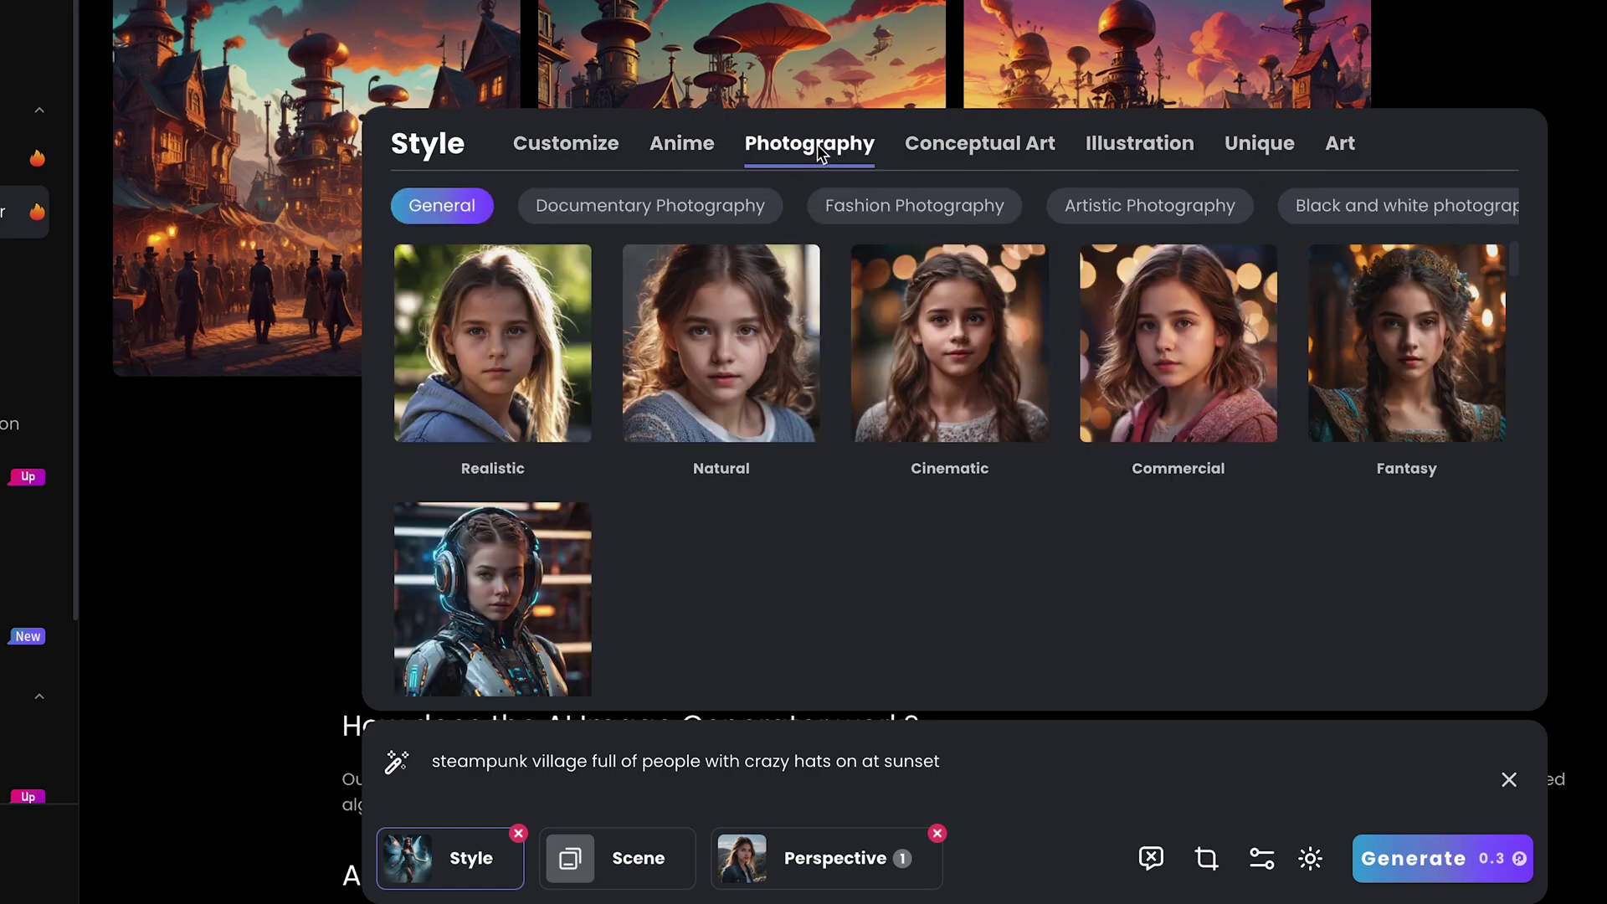
pyautogui.click(510, 346)
pyautogui.click(1398, 852)
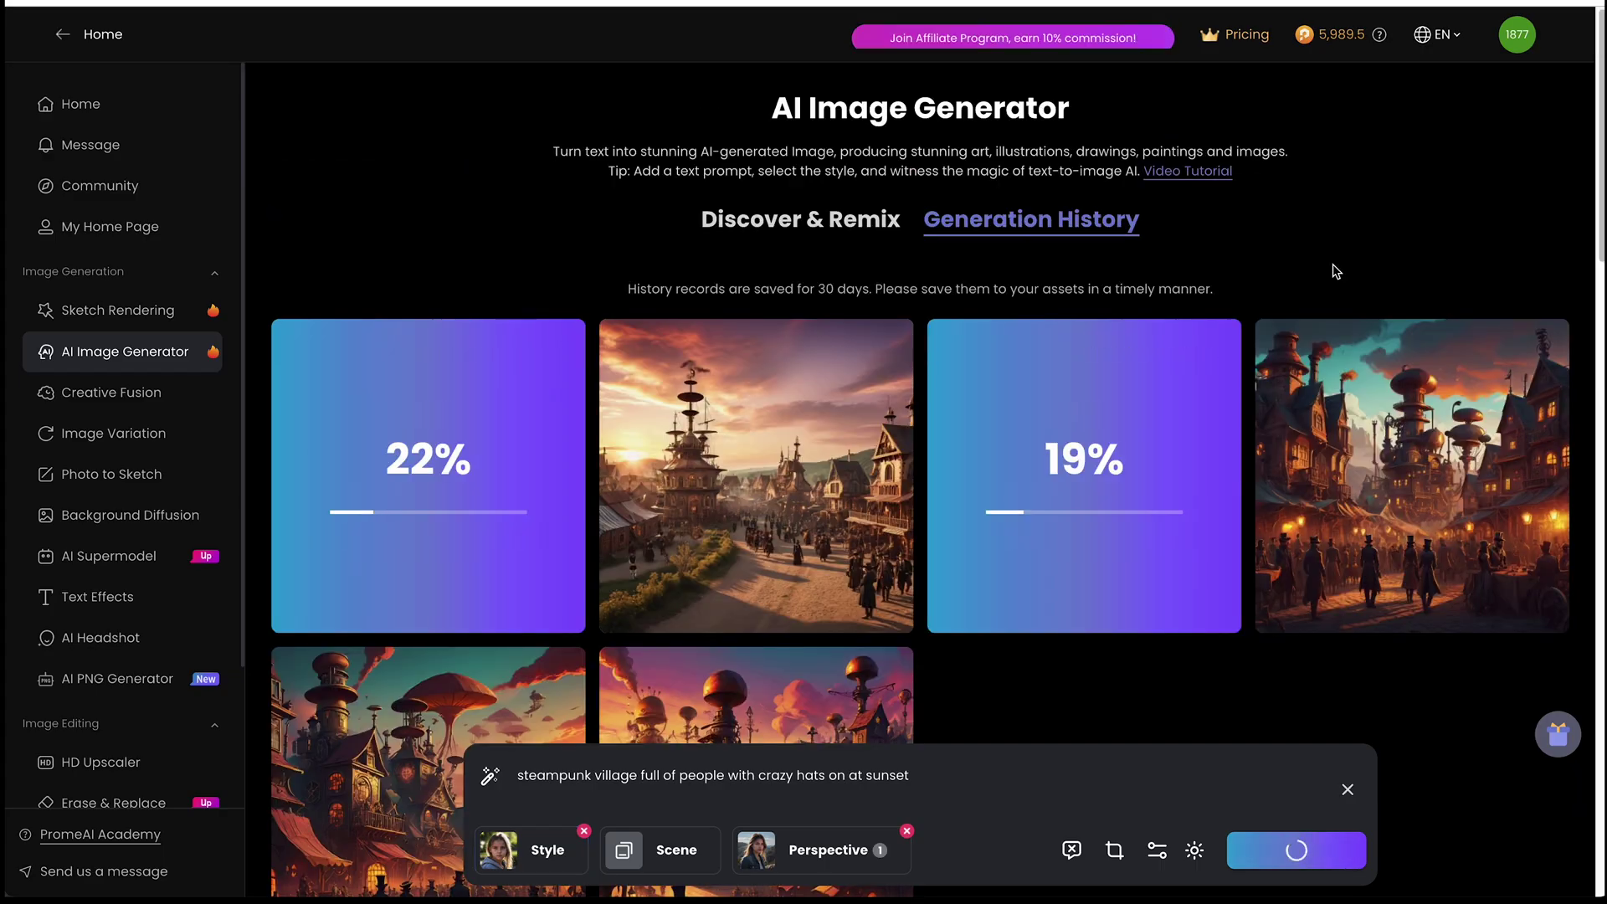
# Step: View the generated village images enlarged, stepping between them
pyautogui.click(986, 449)
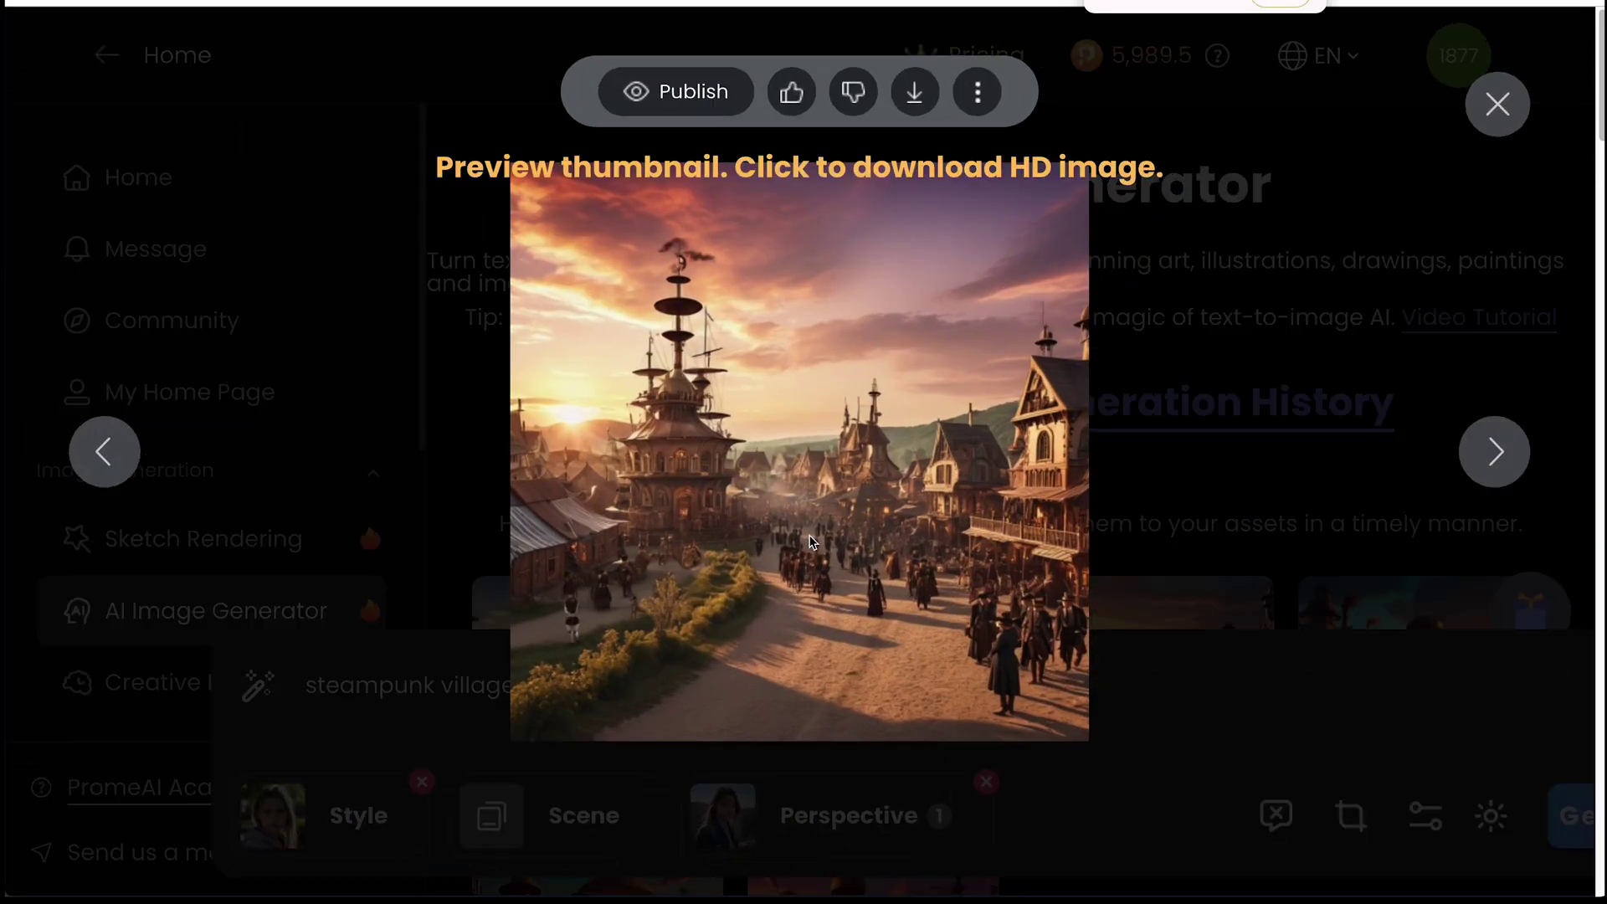
pyautogui.click(1235, 475)
pyautogui.press('Left')
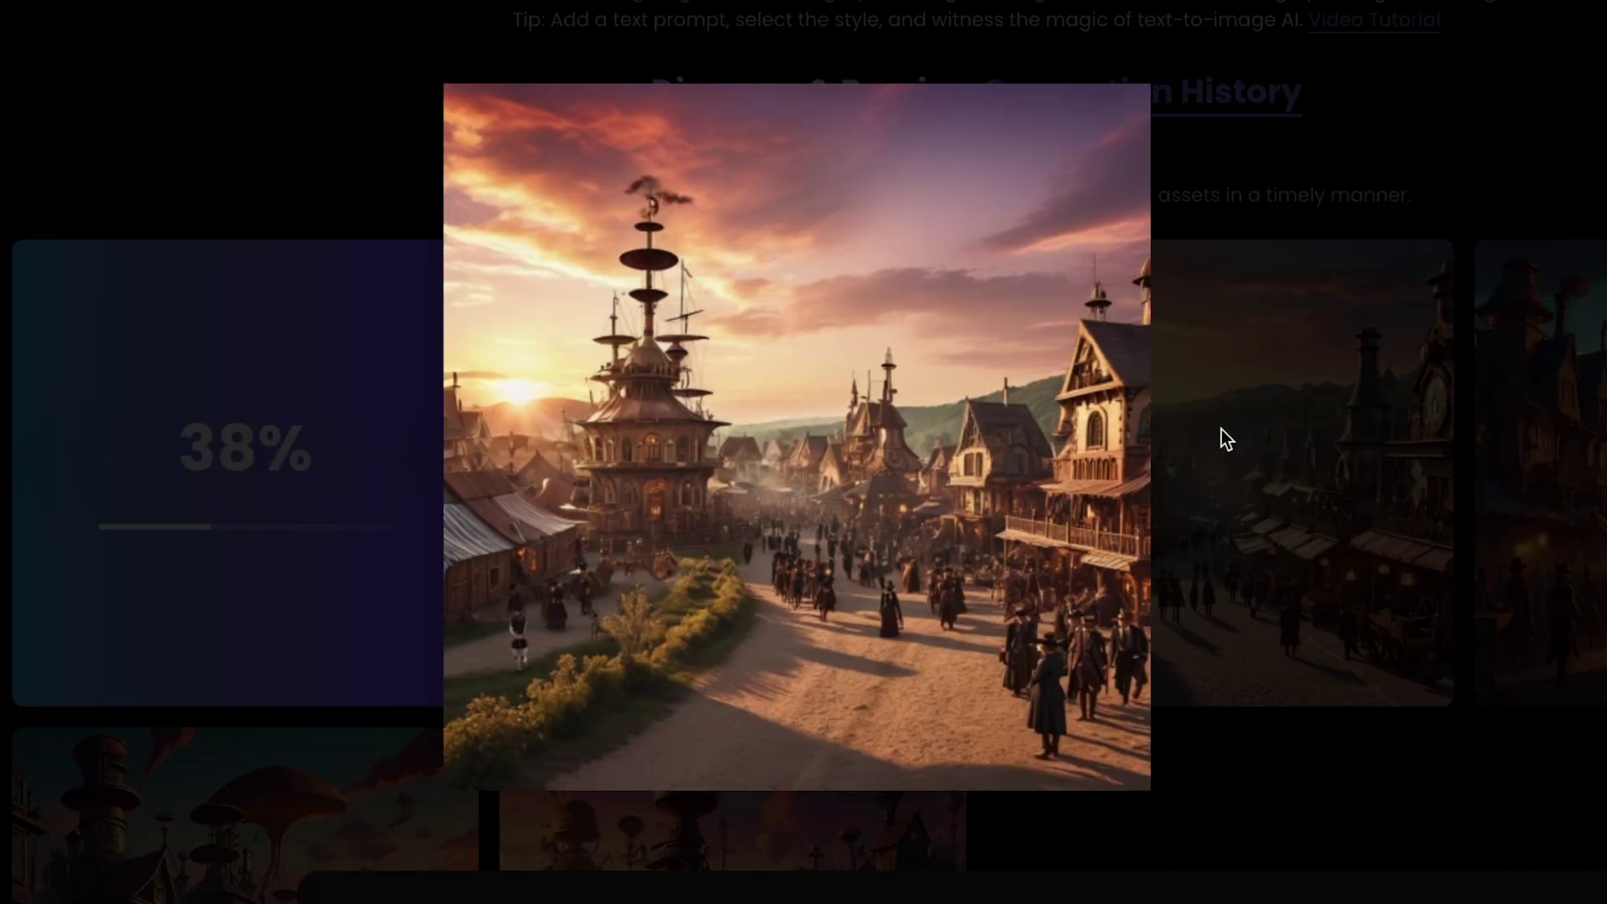
pyautogui.press('Escape')
pyautogui.scroll(-2, 474, 289)
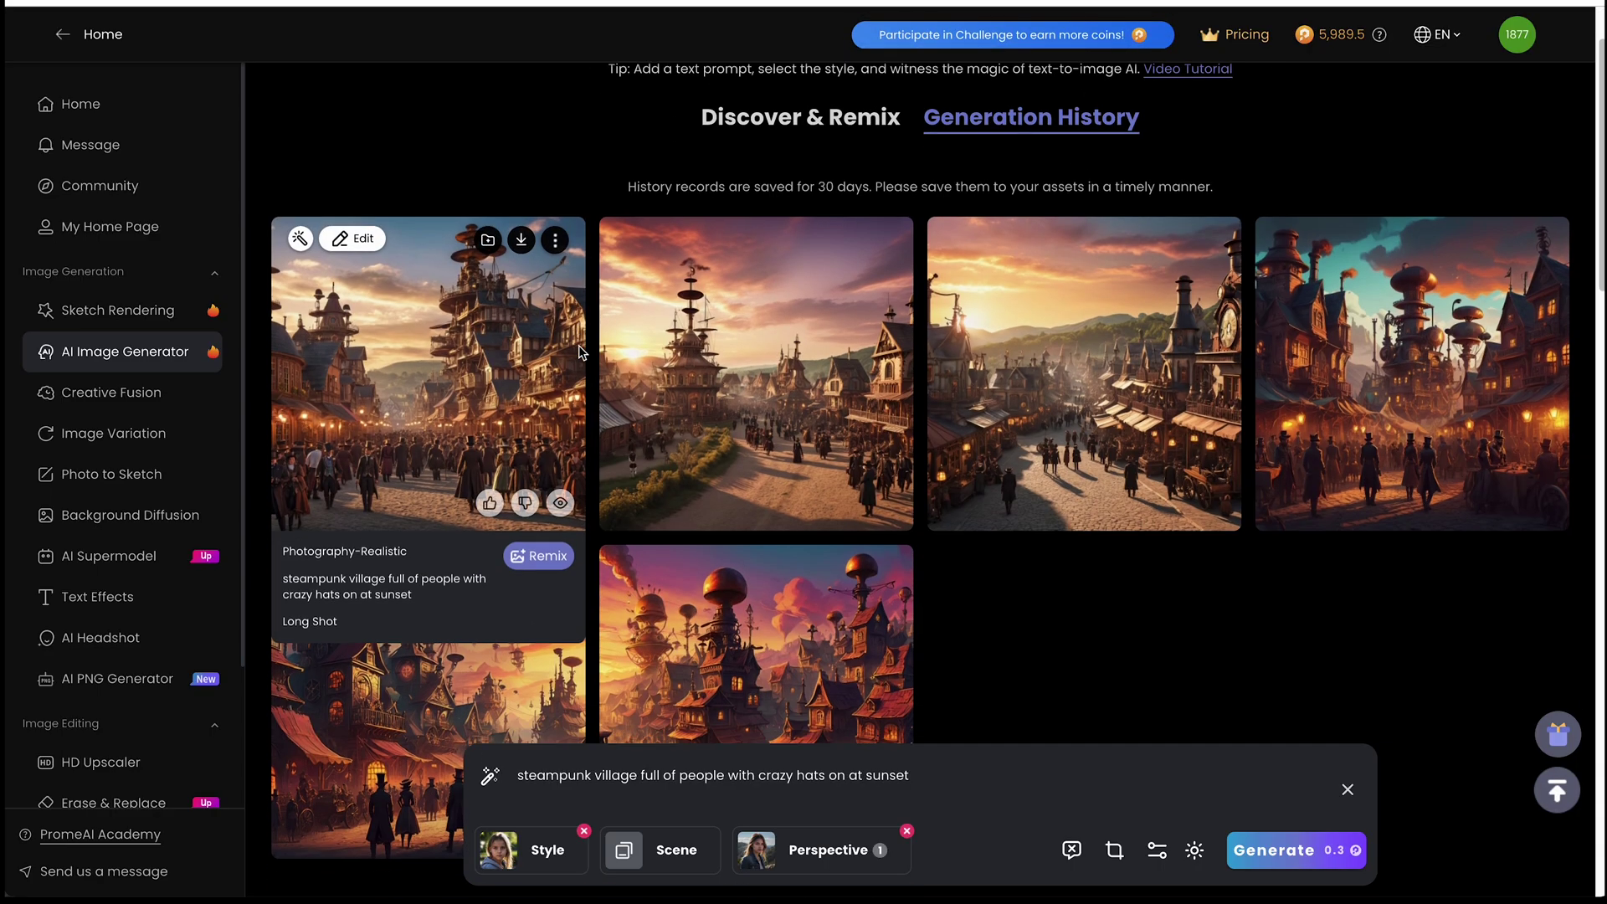
# Step: Open Creative Fusion's corgi warrior example as a before-and-after comparison
pyautogui.click(142, 402)
pyautogui.scroll(-2, 736, 617)
pyautogui.click(735, 617)
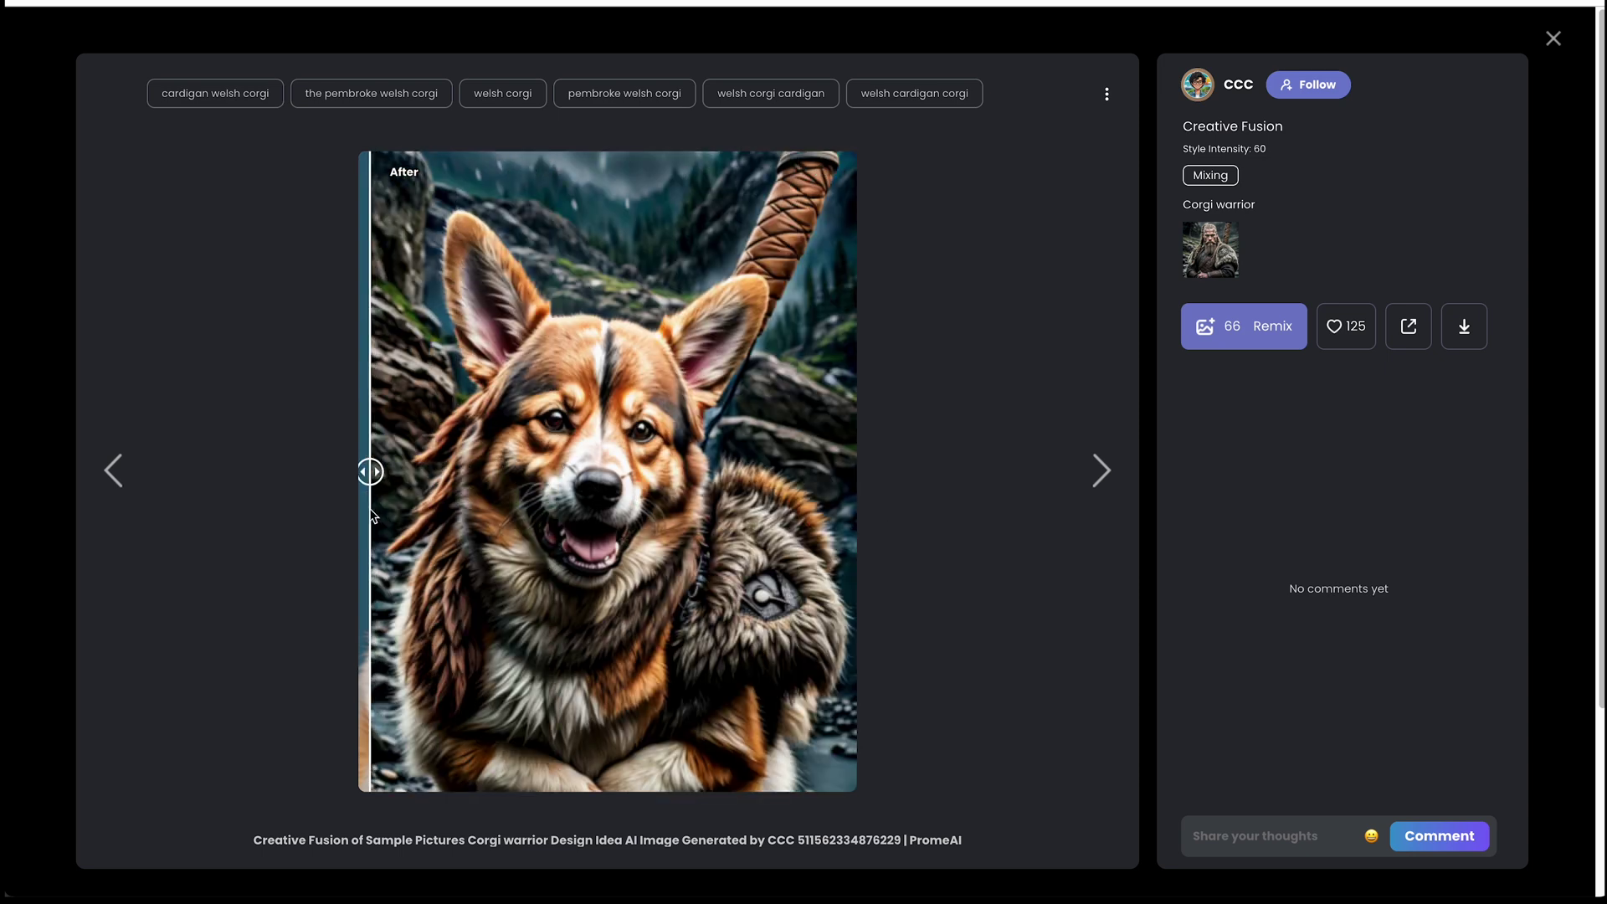
# Step: Upload the Firefly zombie JPG from Downloads as Creative Fusion's source image
pyautogui.press('Escape')
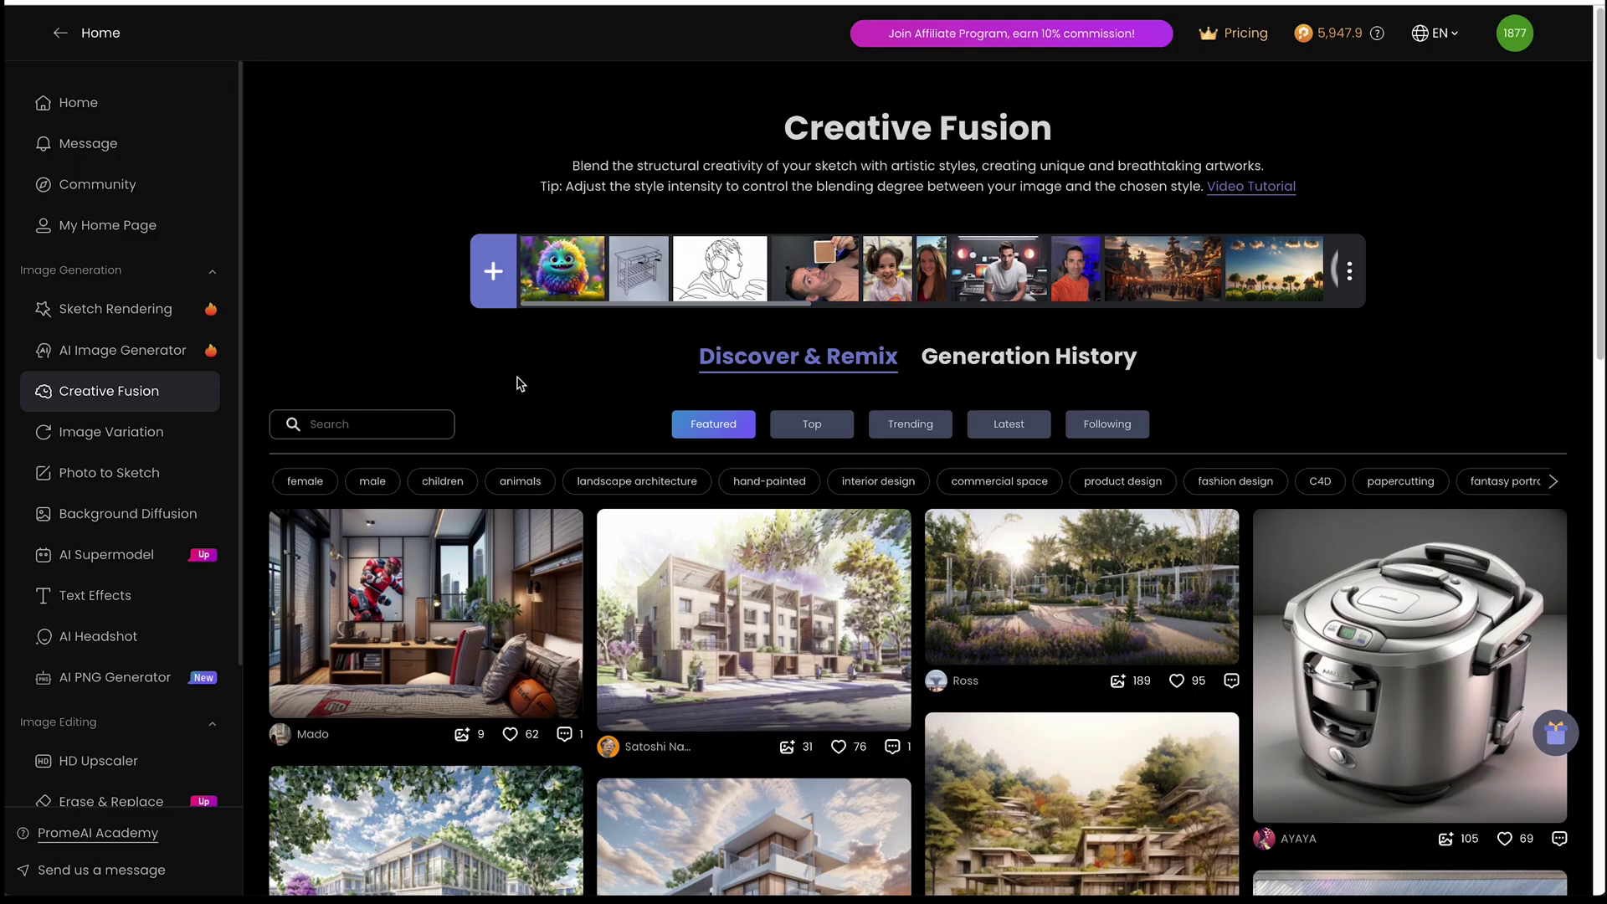
pyautogui.click(494, 270)
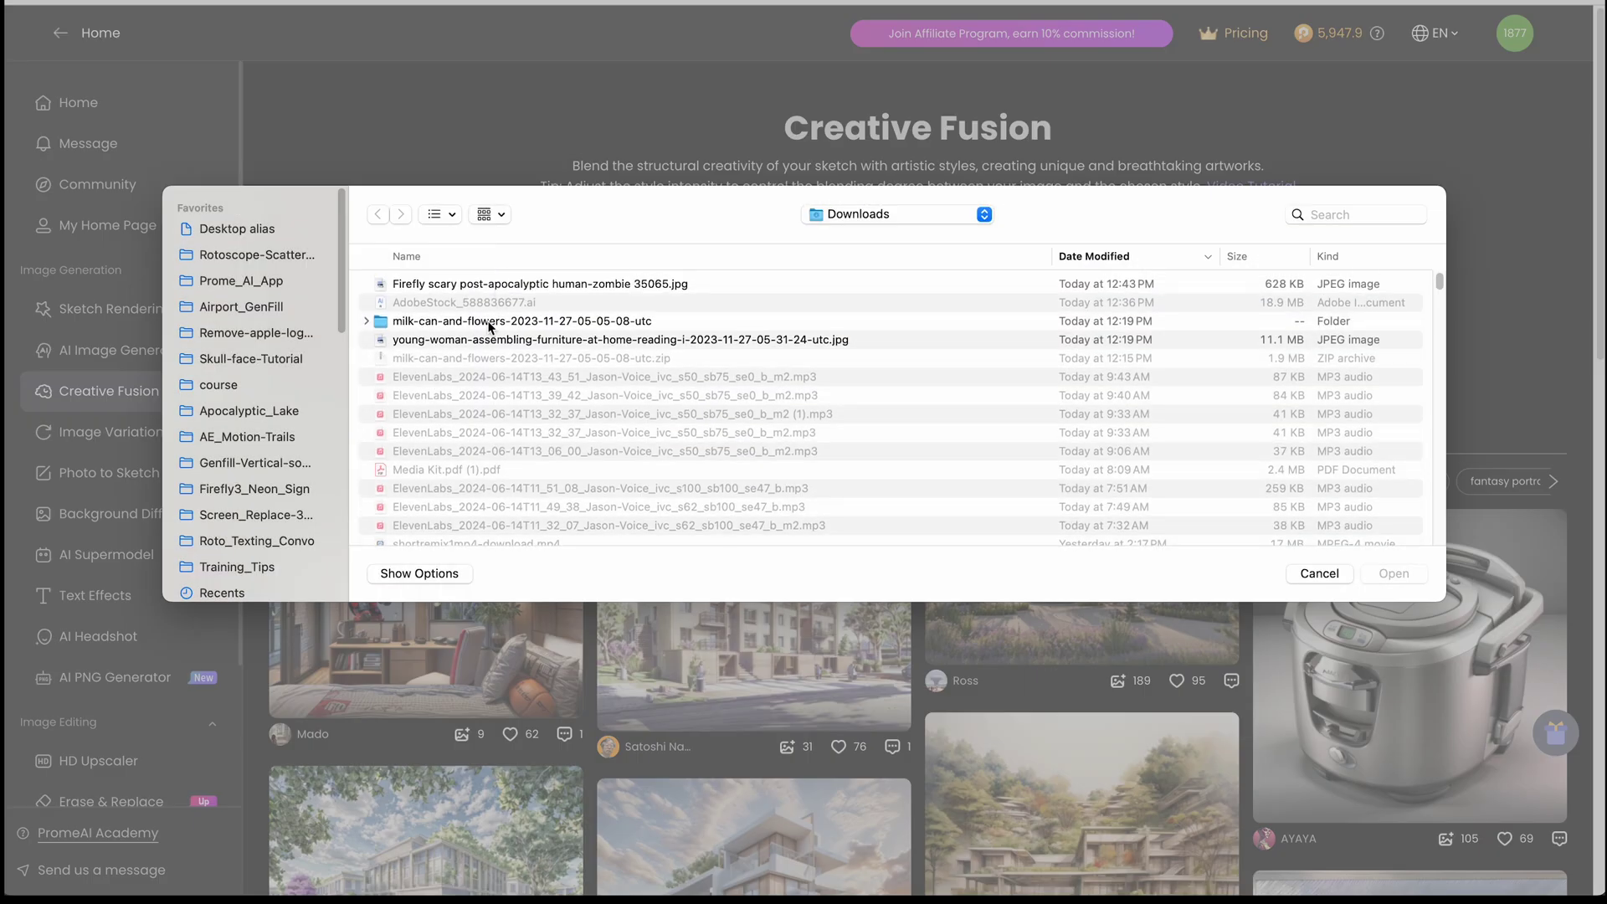
pyautogui.click(454, 288)
pyautogui.press('space')
pyautogui.press('space')
pyautogui.press('Return')
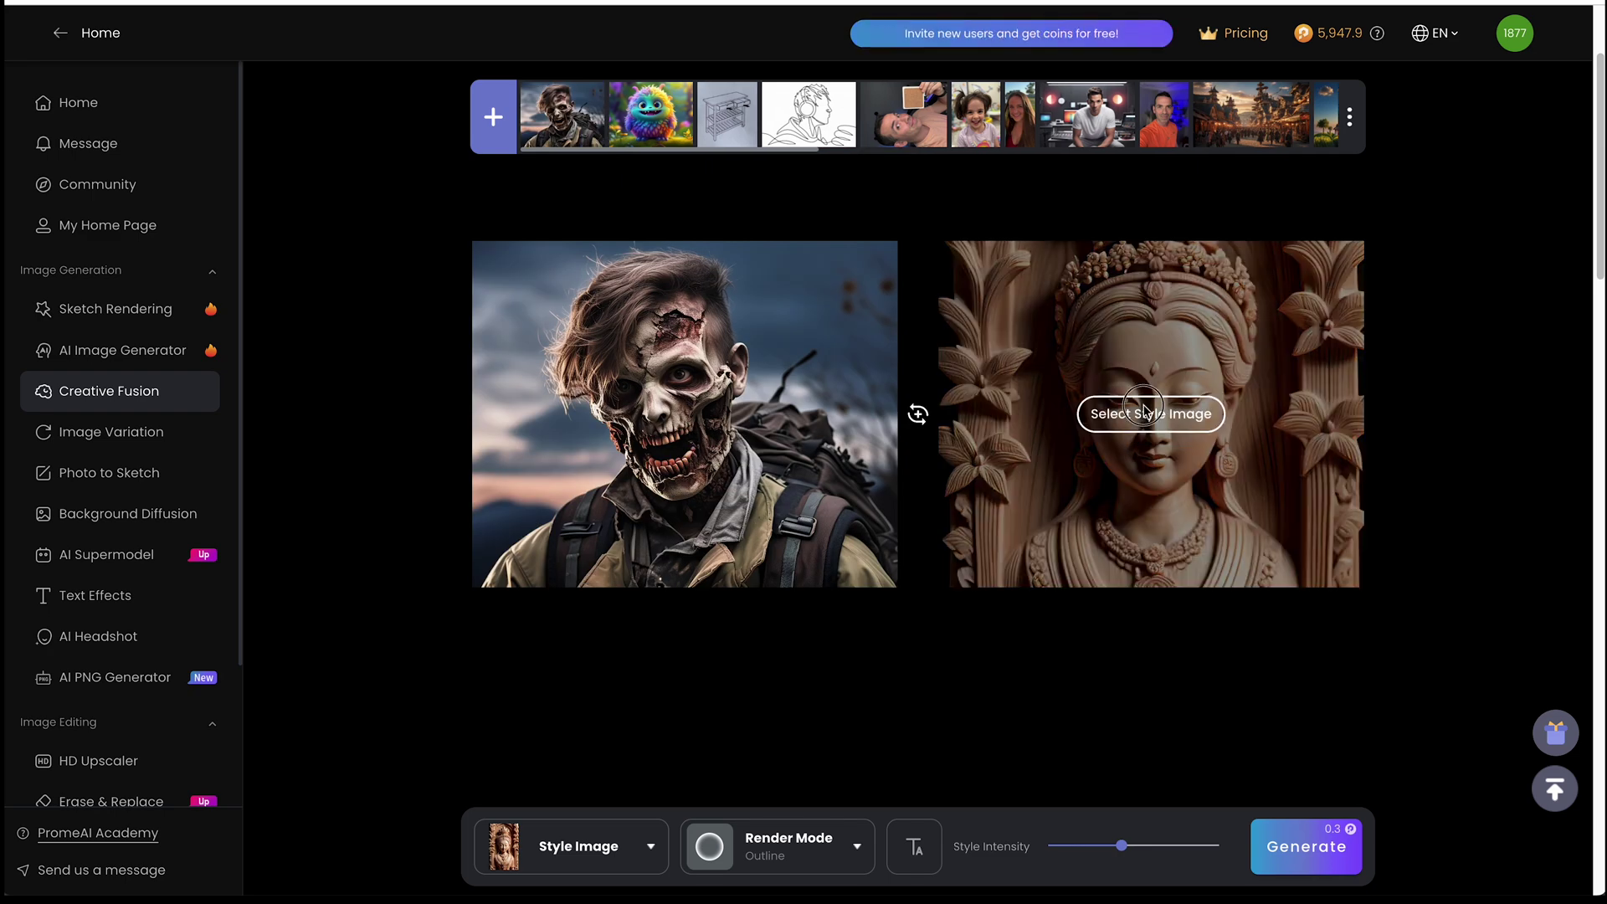
# Step: Choose the orange-shirt man's photo from Custom uploads as the style image
pyautogui.click(1145, 412)
pyautogui.click(618, 474)
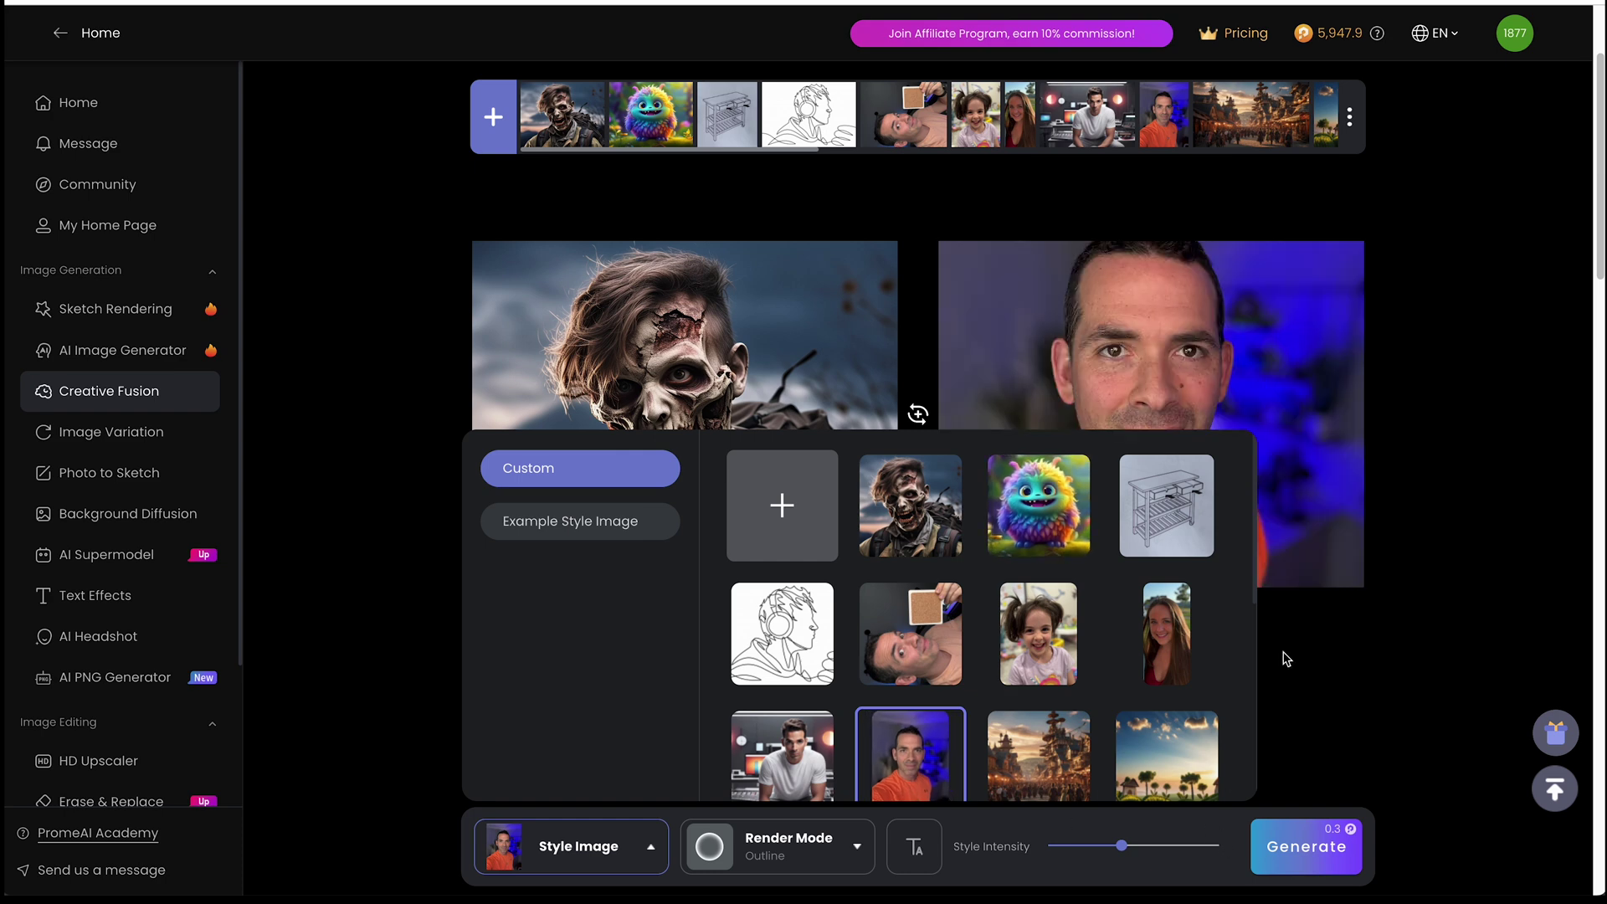
pyautogui.click(1467, 593)
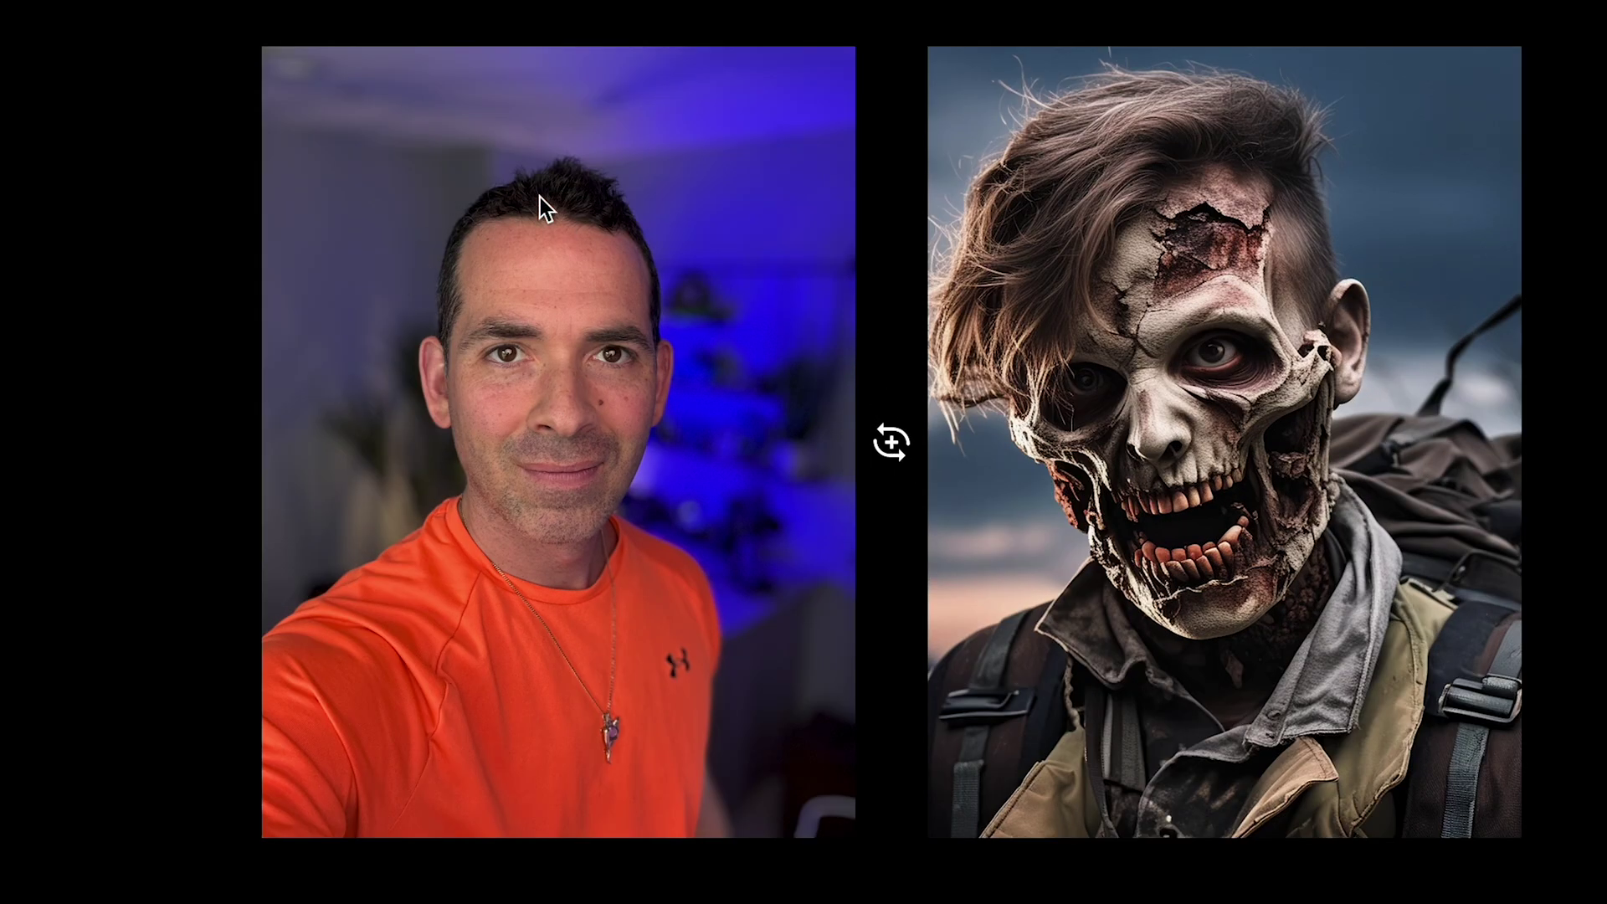
# Step: Compare one of the three zombie versions with the original photo, then close it
pyautogui.moveTo(1307, 175)
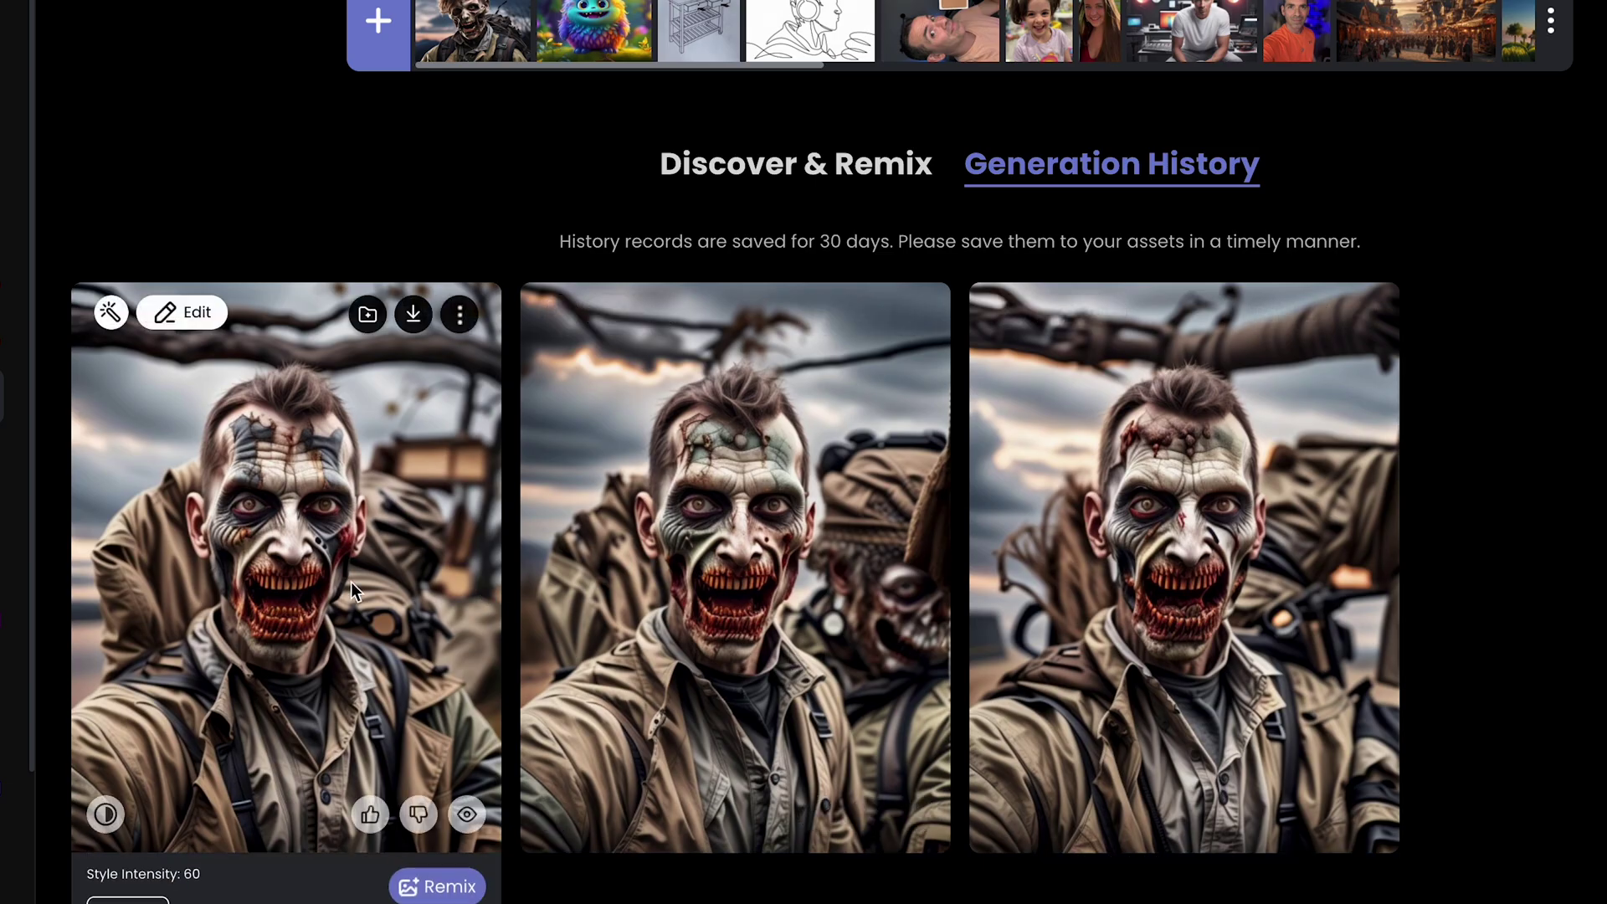
pyautogui.click(350, 581)
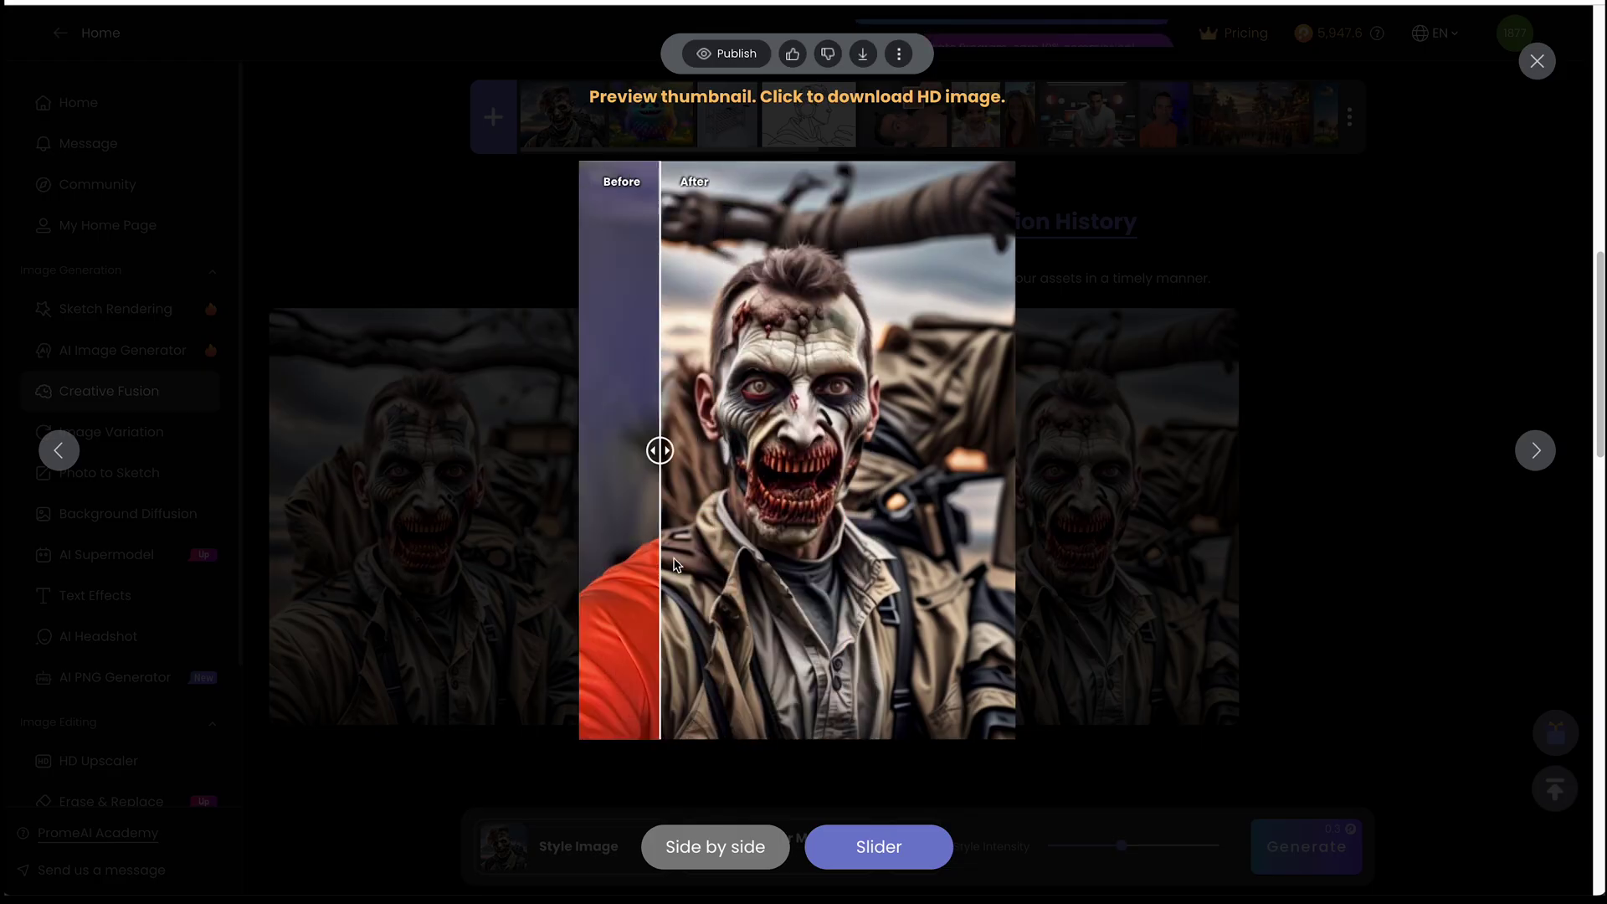
pyautogui.click(1353, 480)
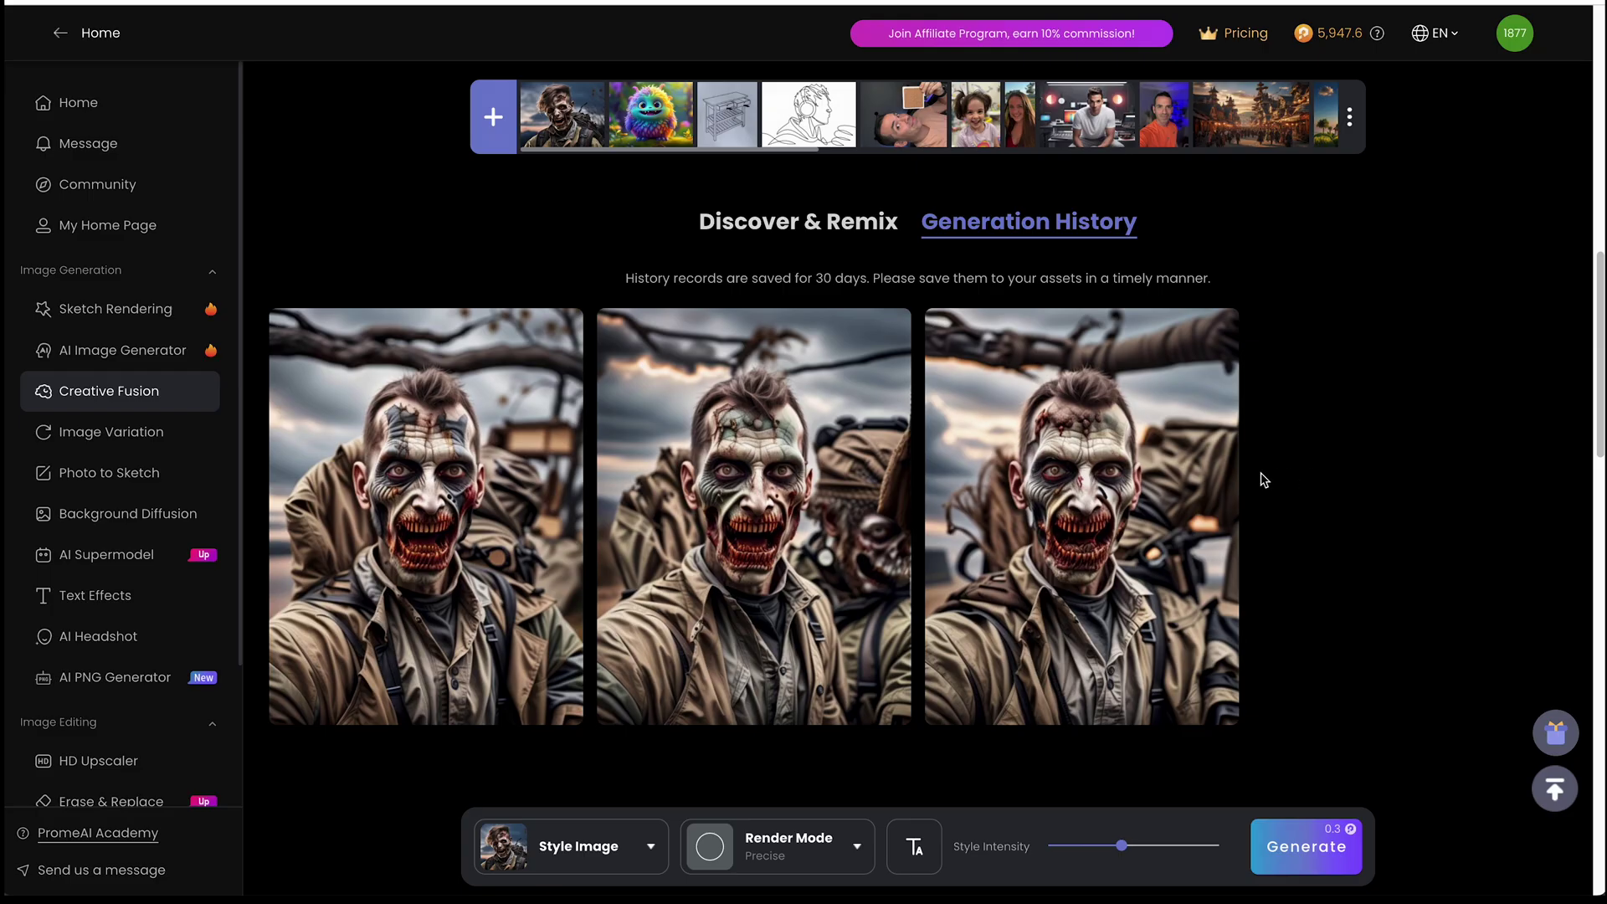
# Step: Open Image Variation, view the stone cabin example, then load the blonde woman's portrait
pyautogui.click(93, 388)
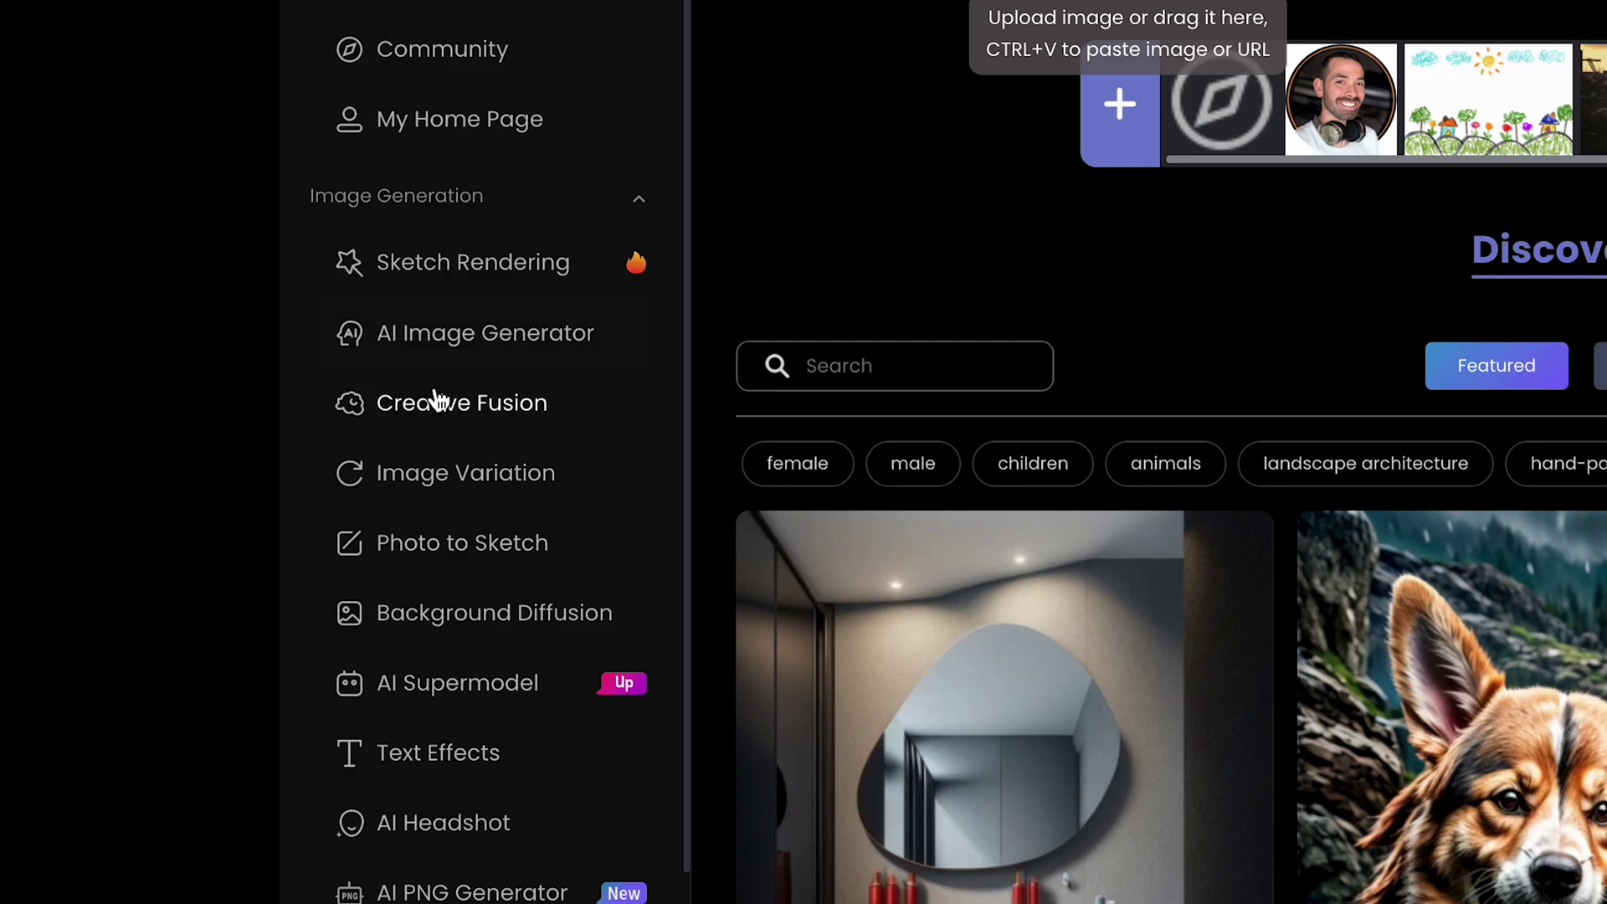
pyautogui.click(477, 469)
pyautogui.scroll(-1, 1005, 469)
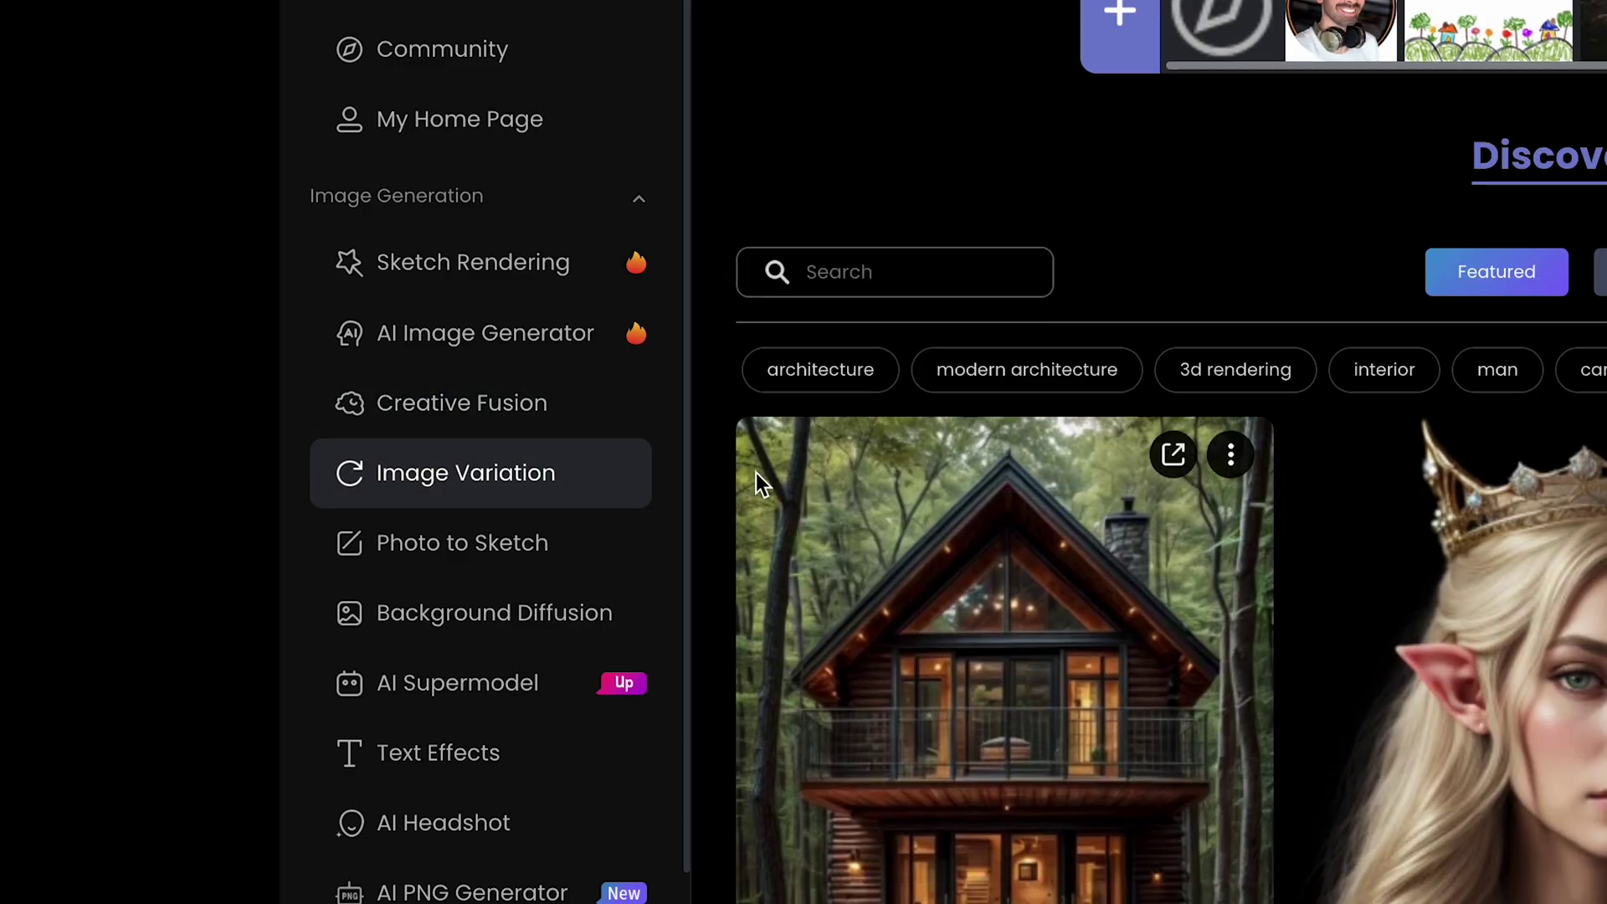
pyautogui.click(997, 560)
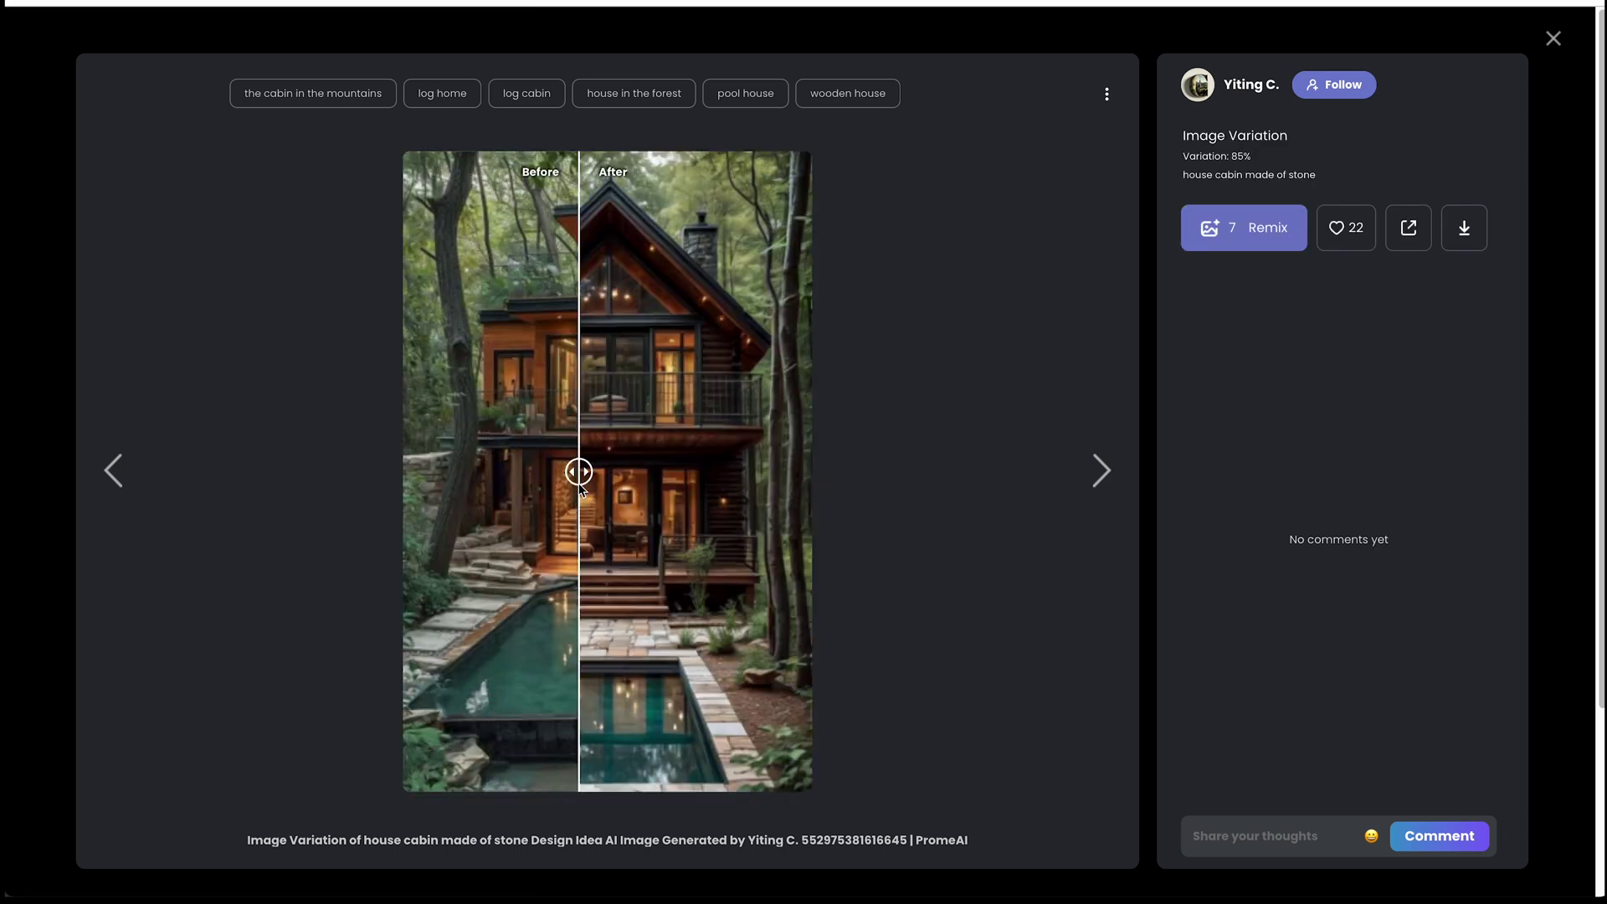
pyautogui.press('Escape')
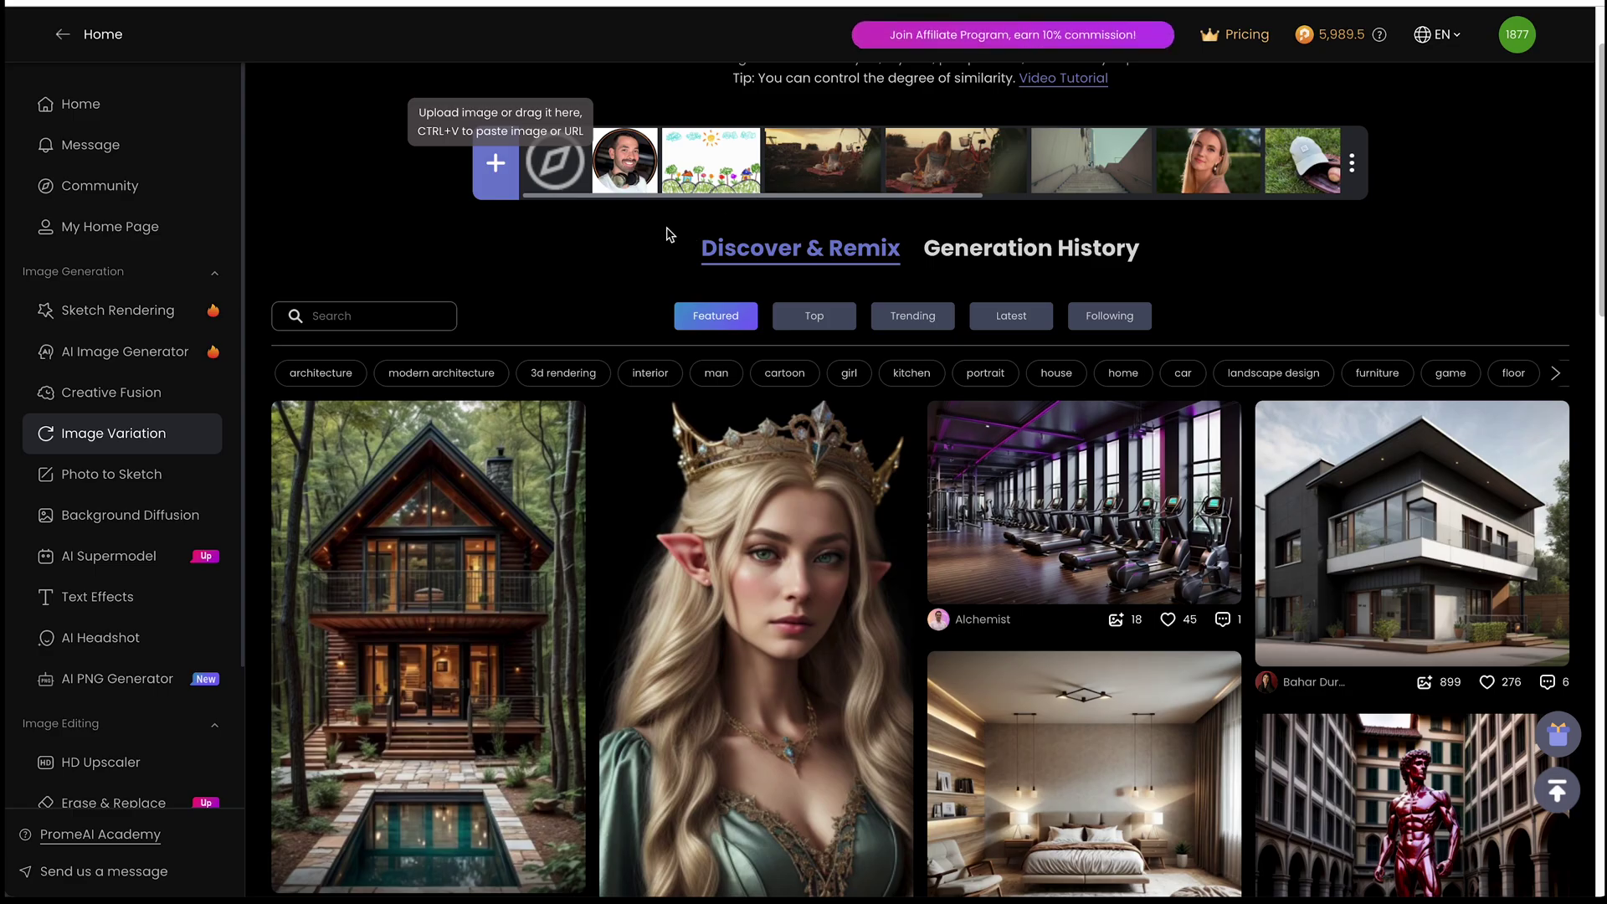
pyautogui.click(1206, 178)
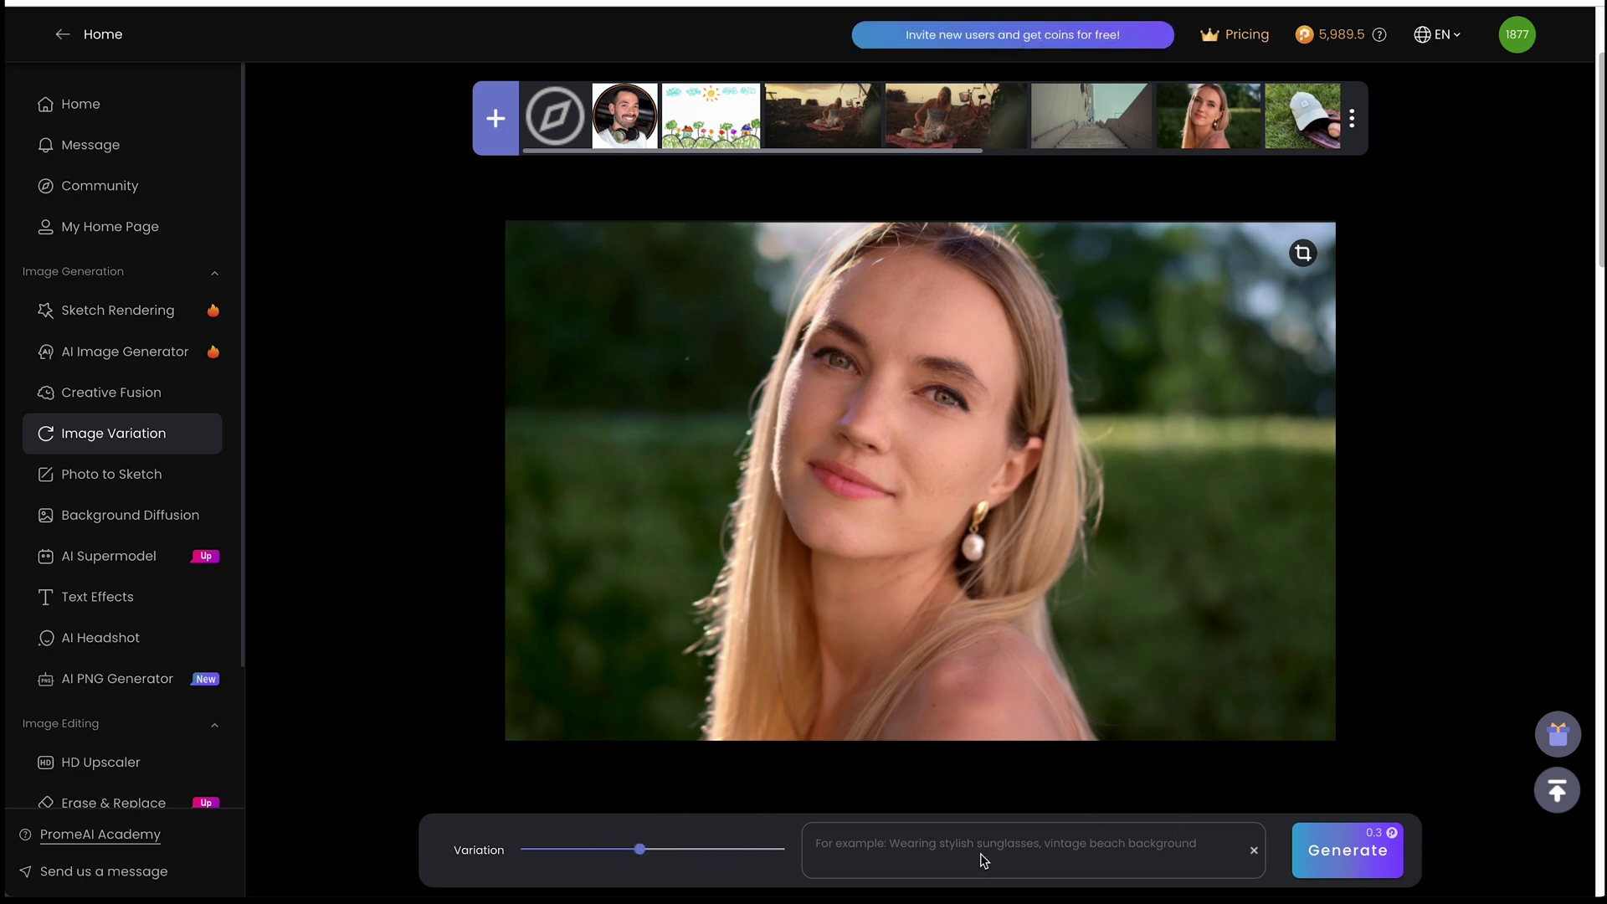
# Step: Generate variations of the portrait and slide-compare the first one against the original
pyautogui.click(1332, 852)
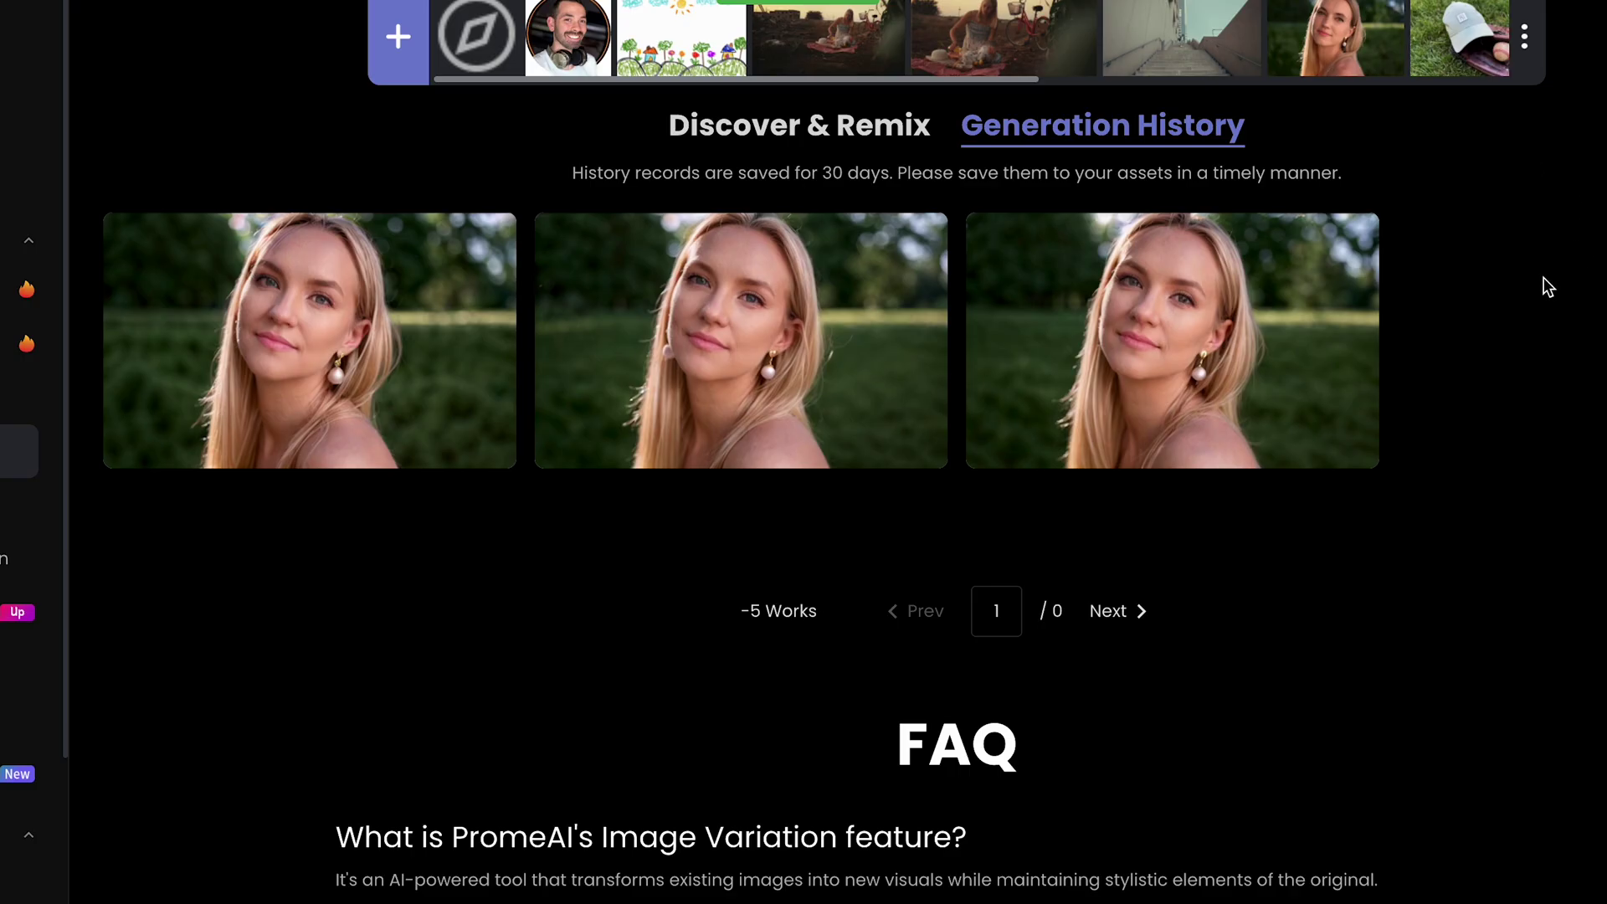
pyautogui.click(448, 333)
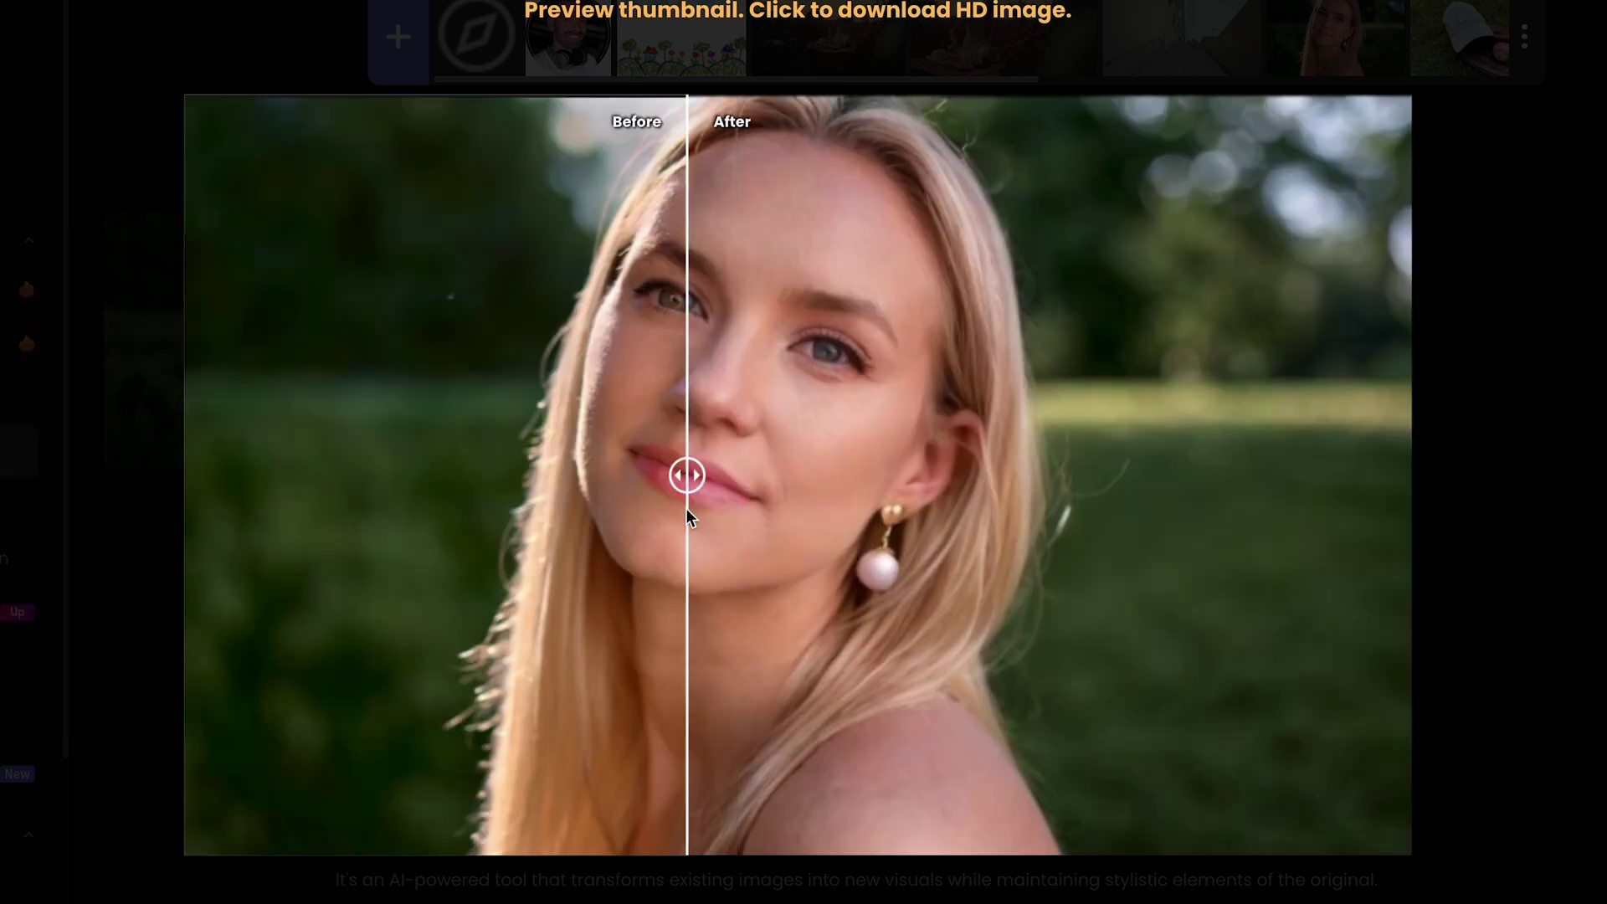
pyautogui.moveTo(682, 524); pyautogui.dragTo(798, 475)
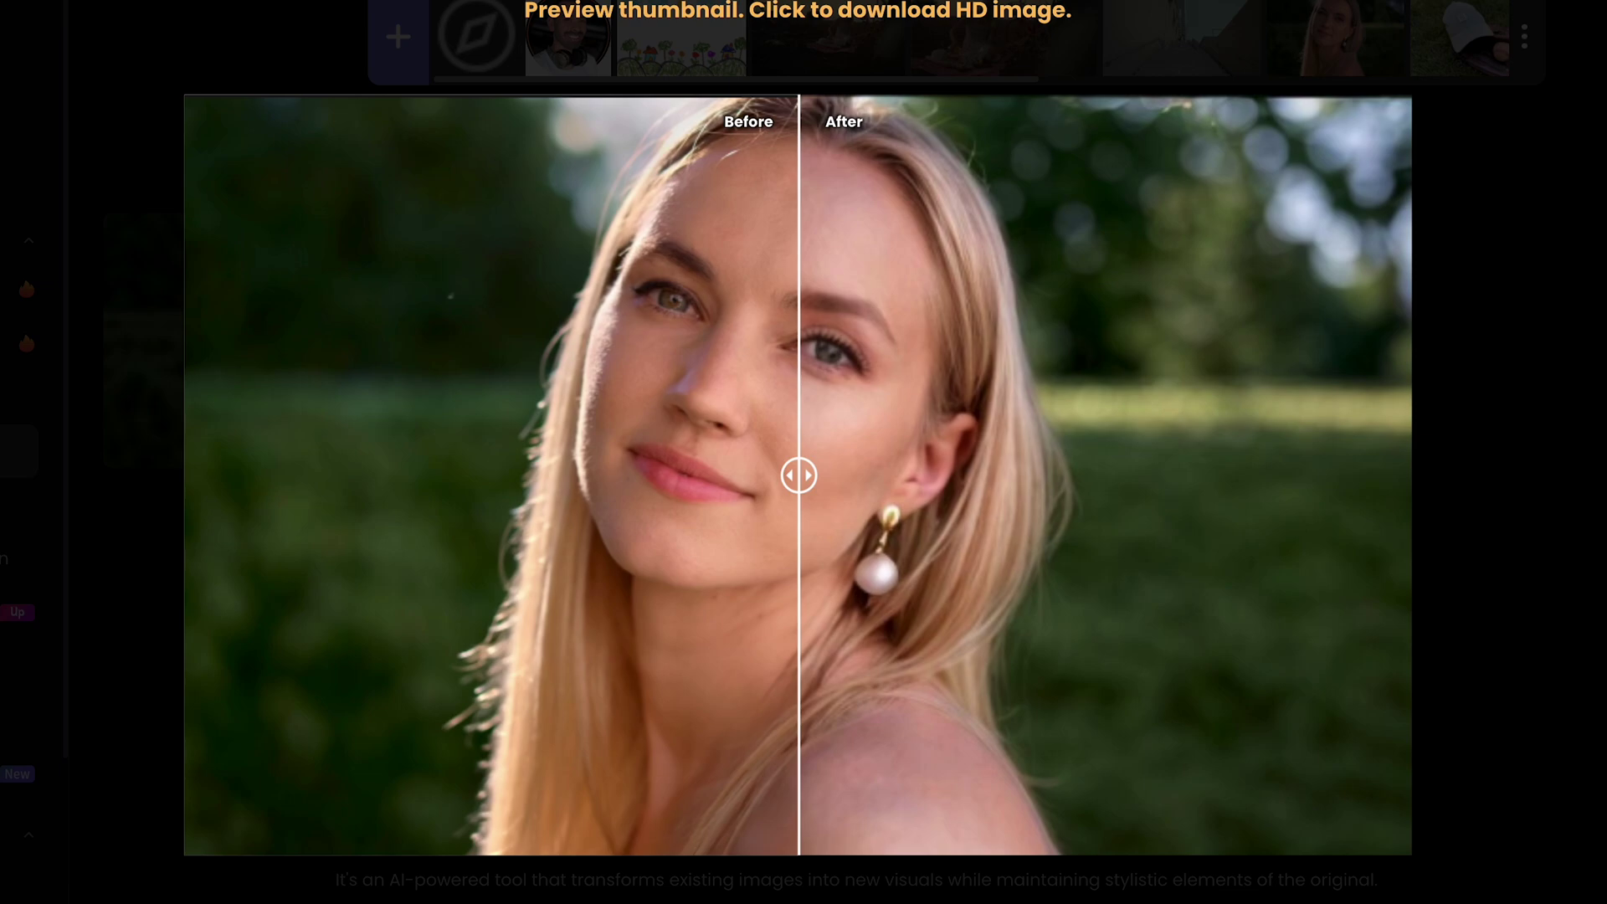
pyautogui.press('Escape')
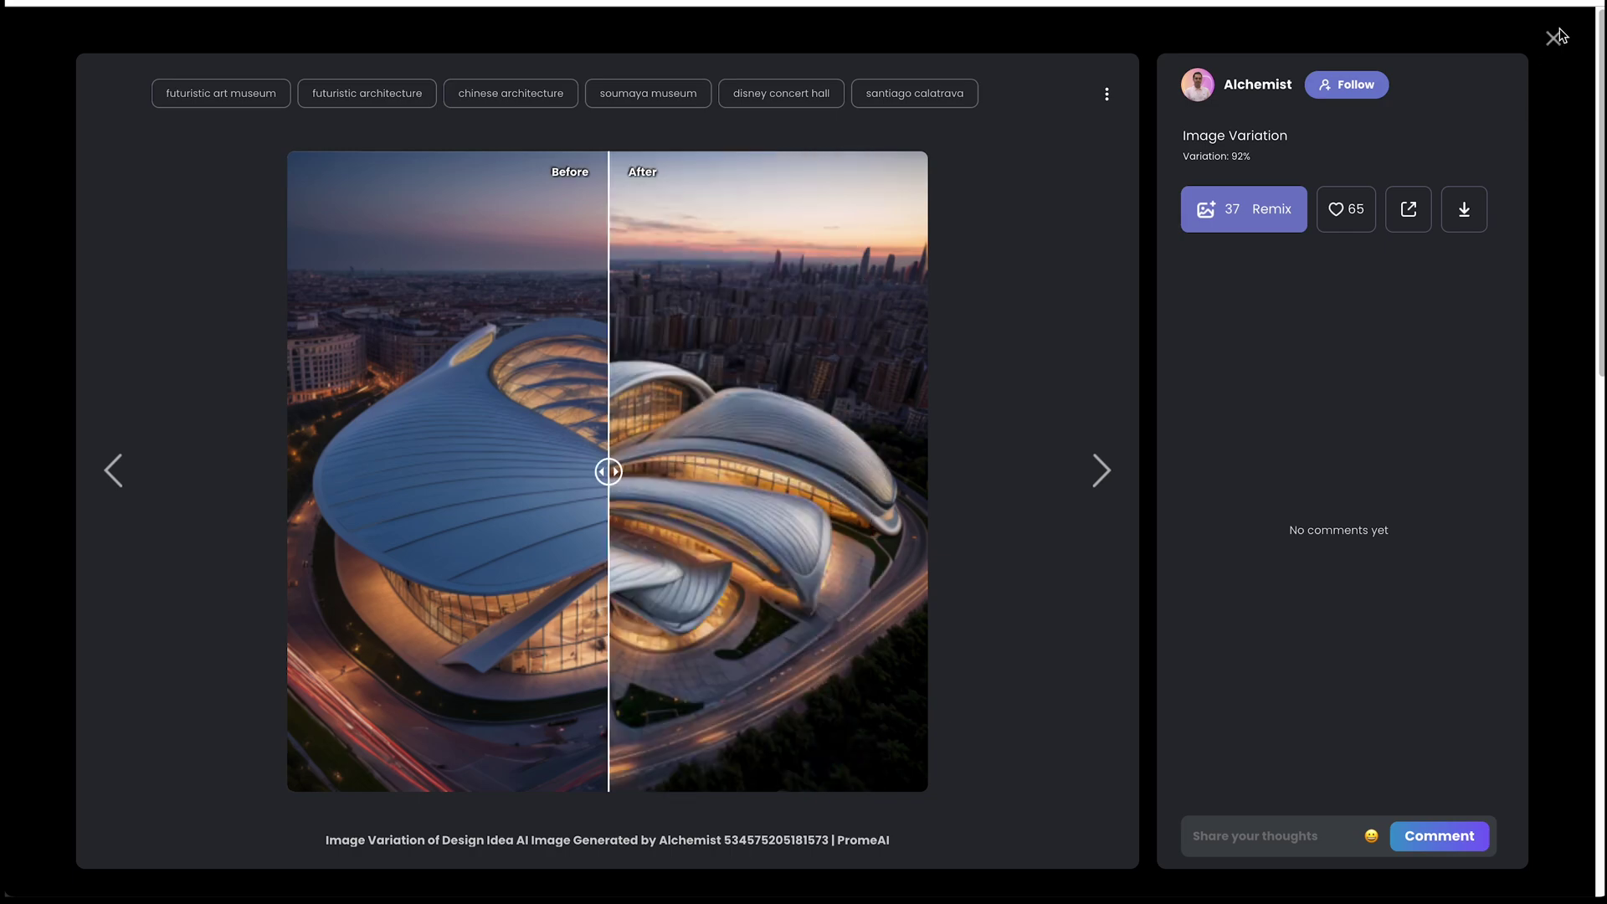
# Step: Close the curved museum example and view the red Mercedes variation
pyautogui.click(1554, 37)
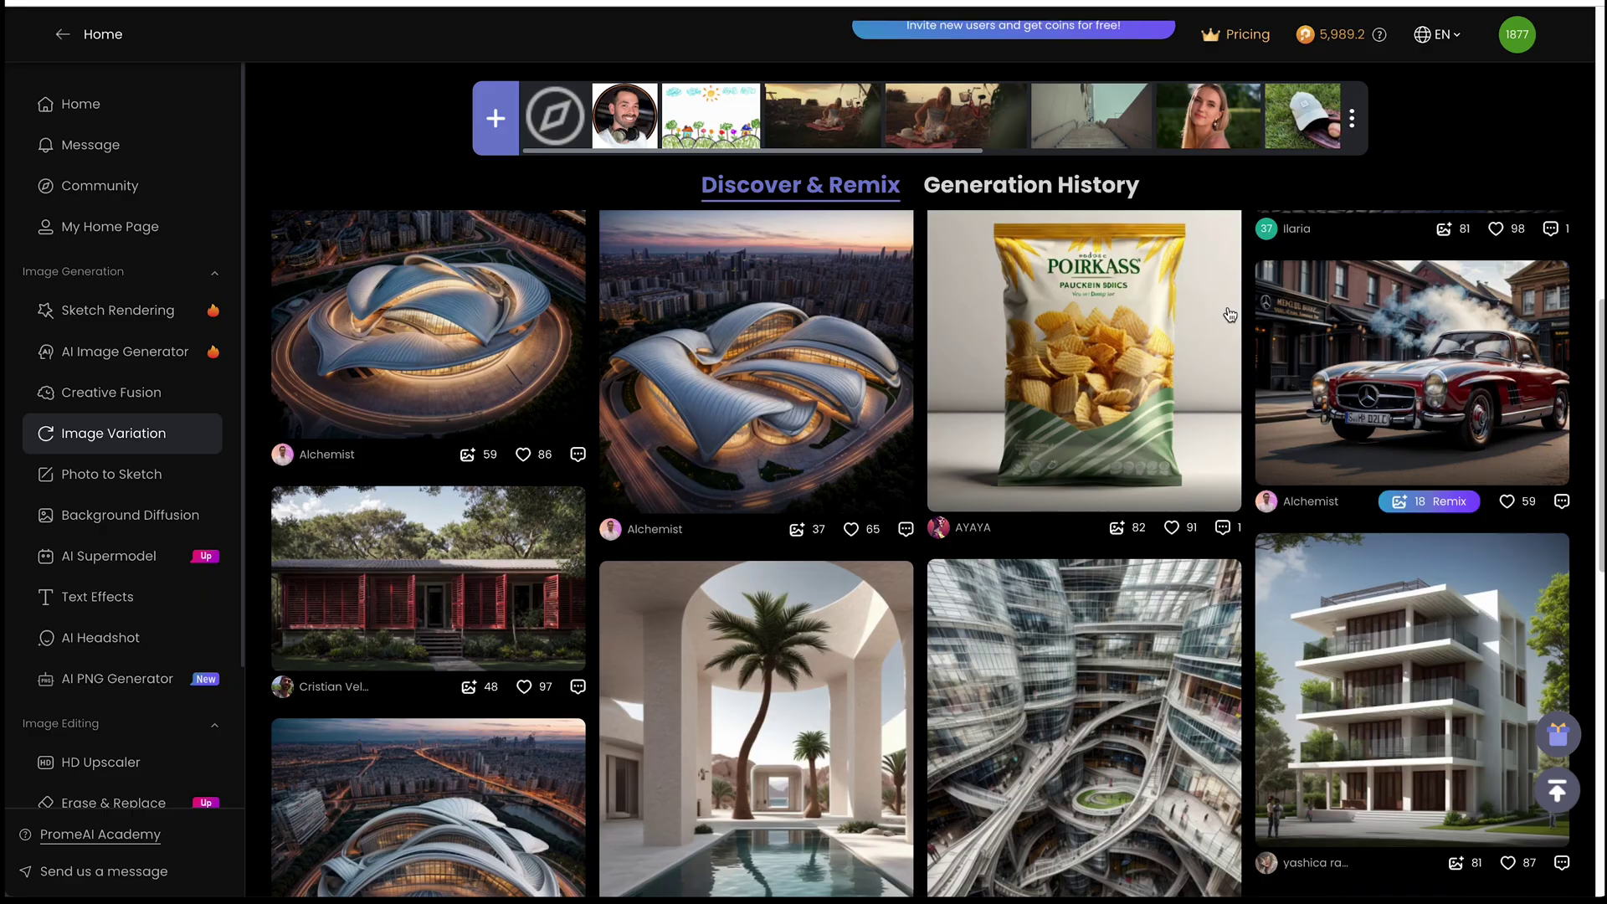
pyautogui.click(1177, 350)
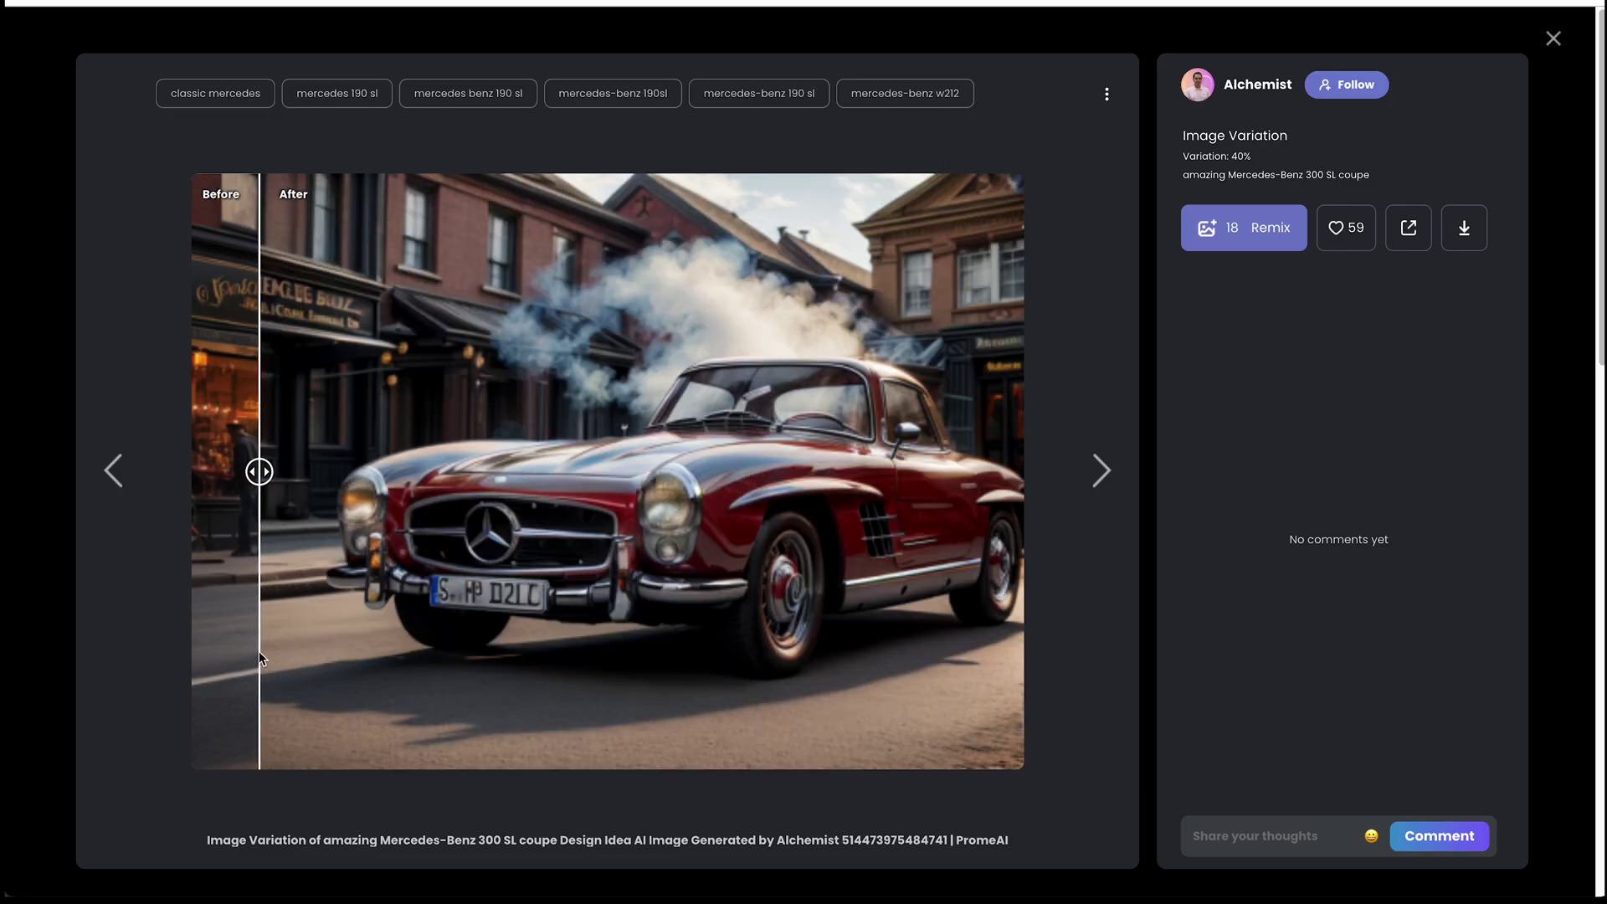
pyautogui.click(1554, 38)
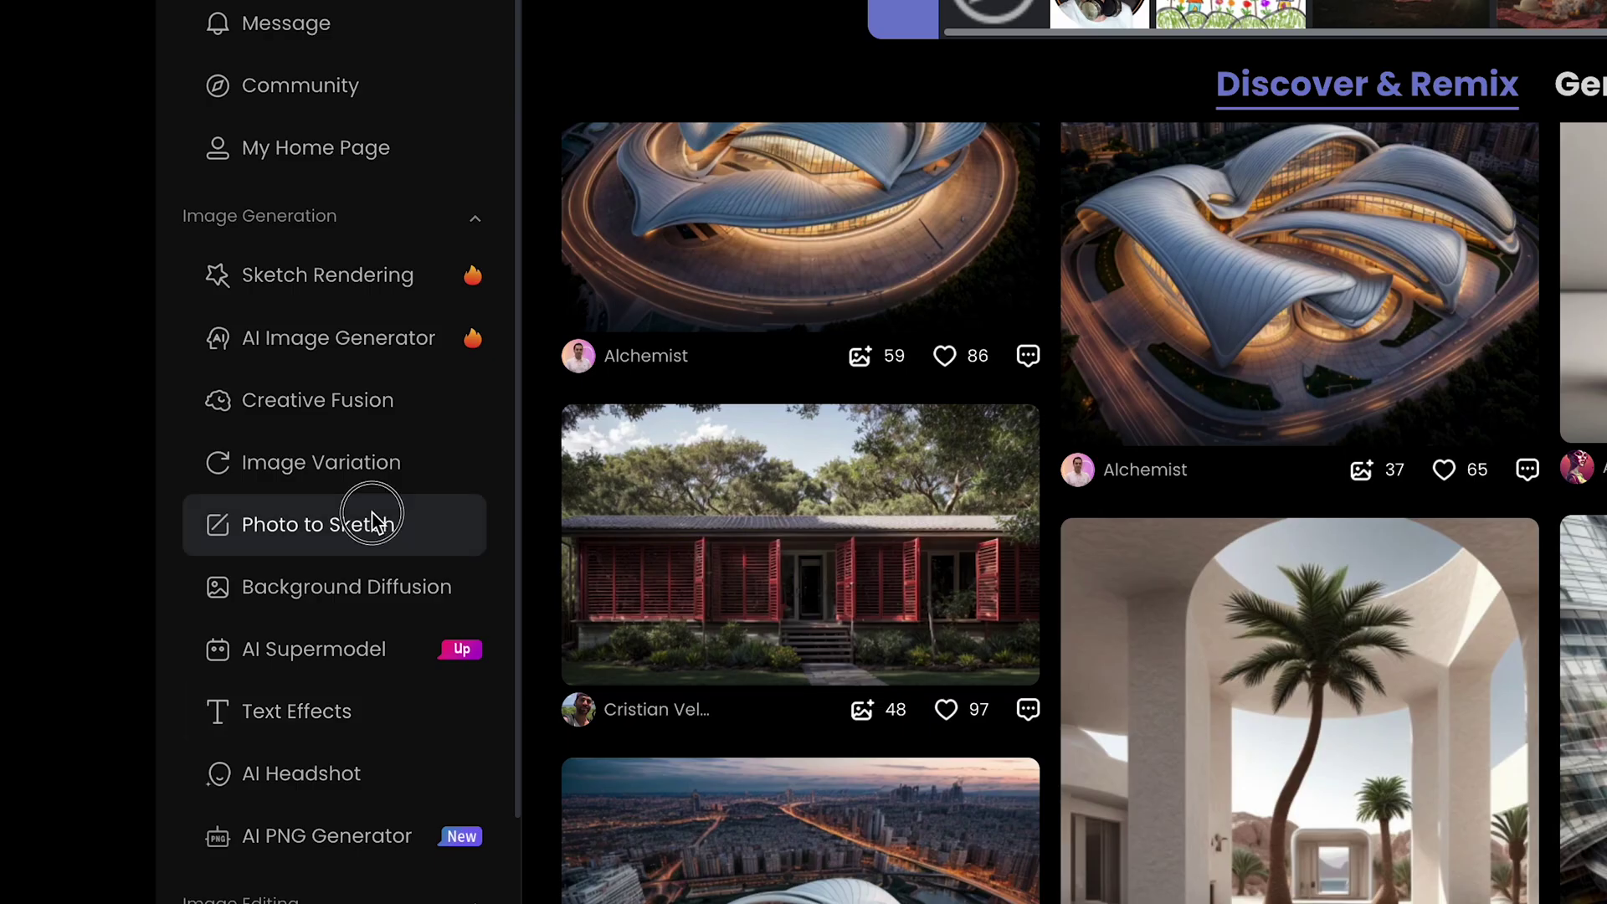
# Step: Switch to Photo to Sketch and view its pencil sketch of a woman
pyautogui.click(134, 467)
pyautogui.scroll(-2, 967, 761)
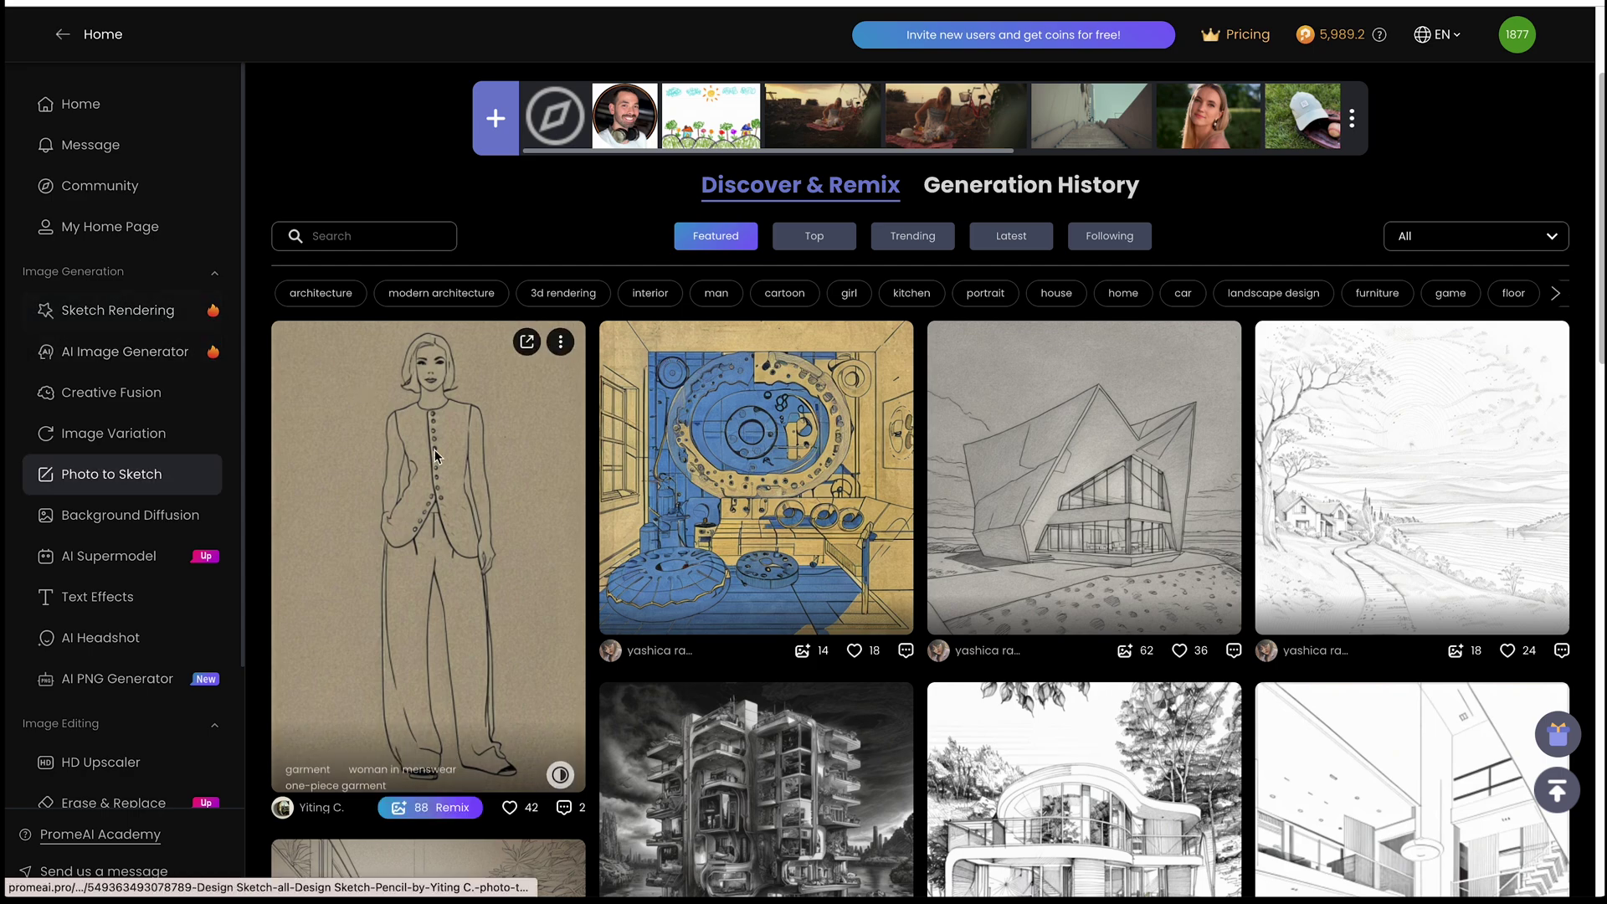
pyautogui.click(363, 477)
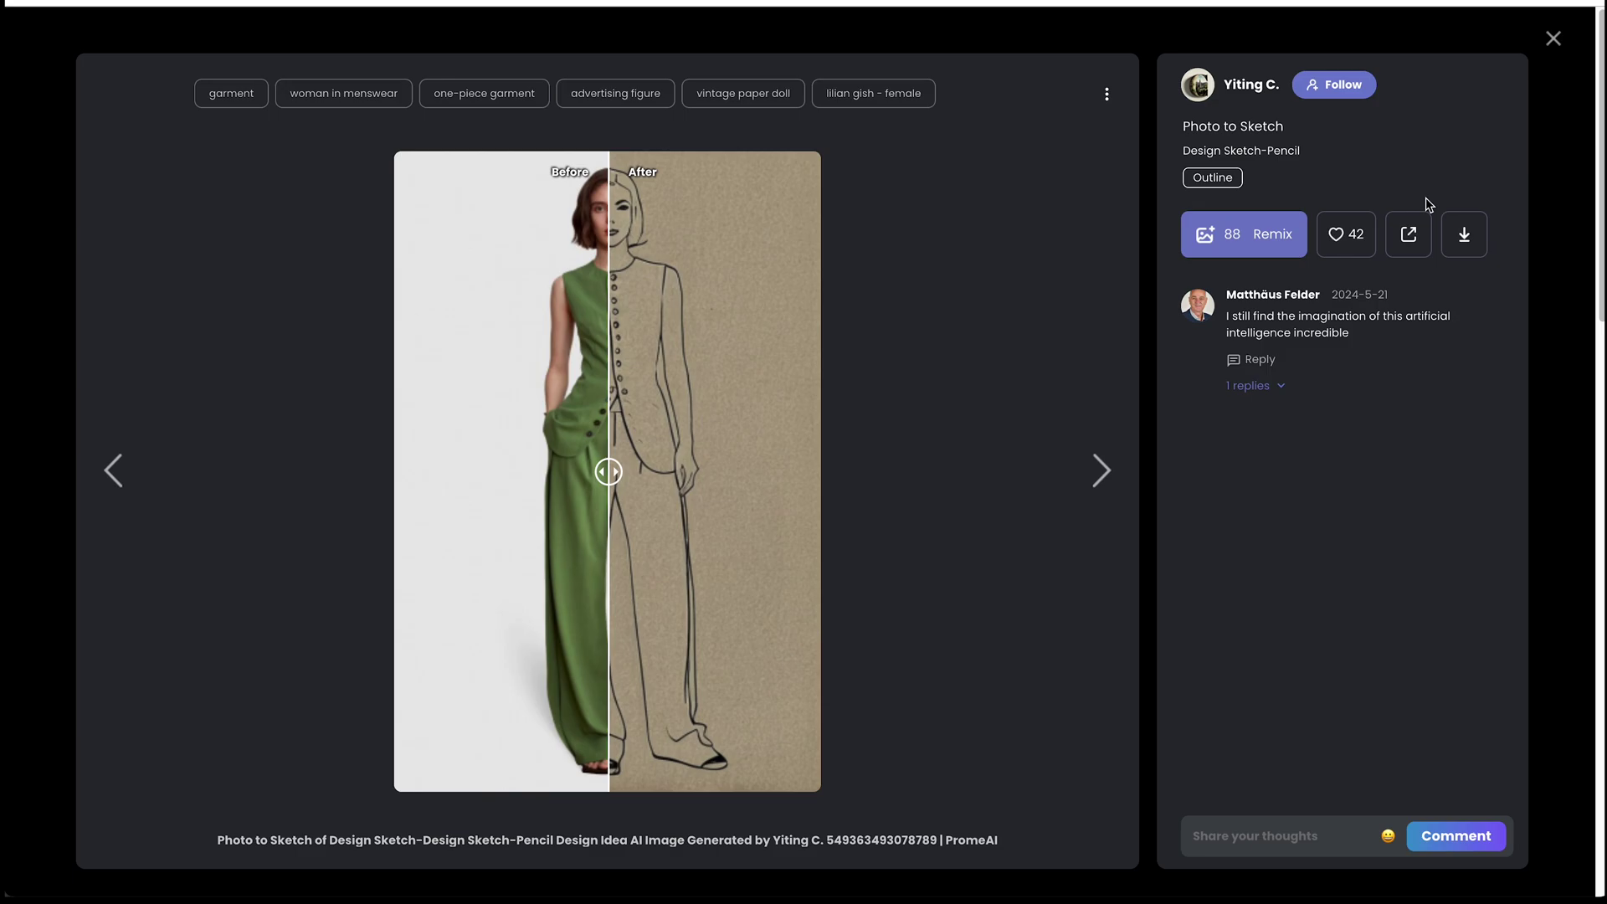
pyautogui.click(1553, 42)
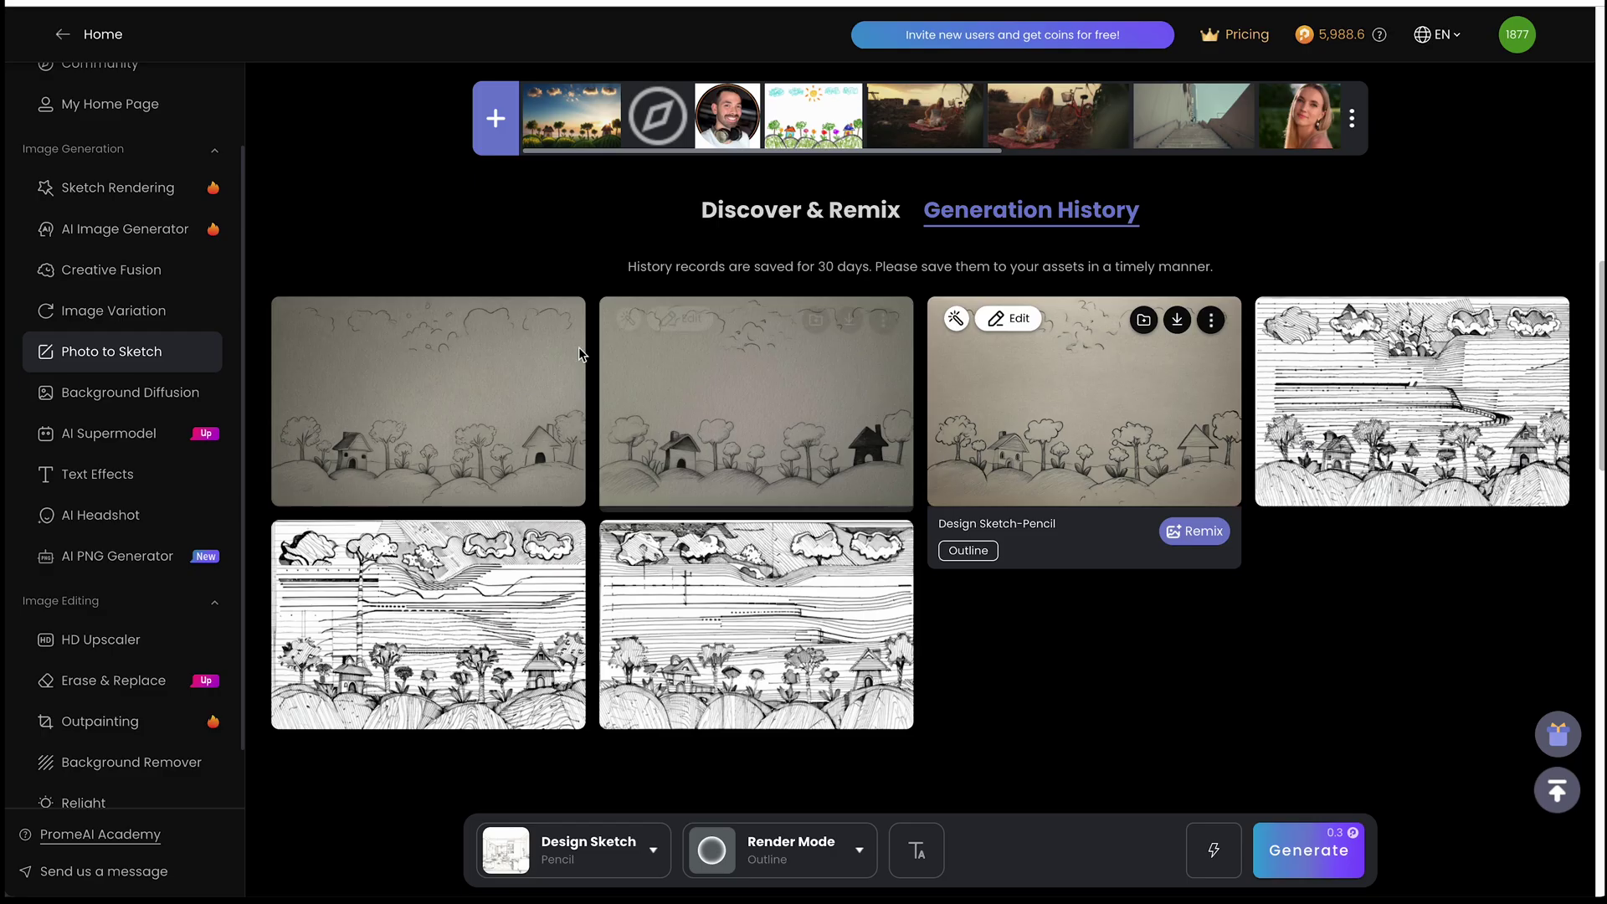
# Step: In Background Diffusion, step through the sea-salt can, cyberpunk car, green cup, grey sofa and snowy-mountain tube examples
pyautogui.click(135, 390)
pyautogui.scroll(-2, 745, 635)
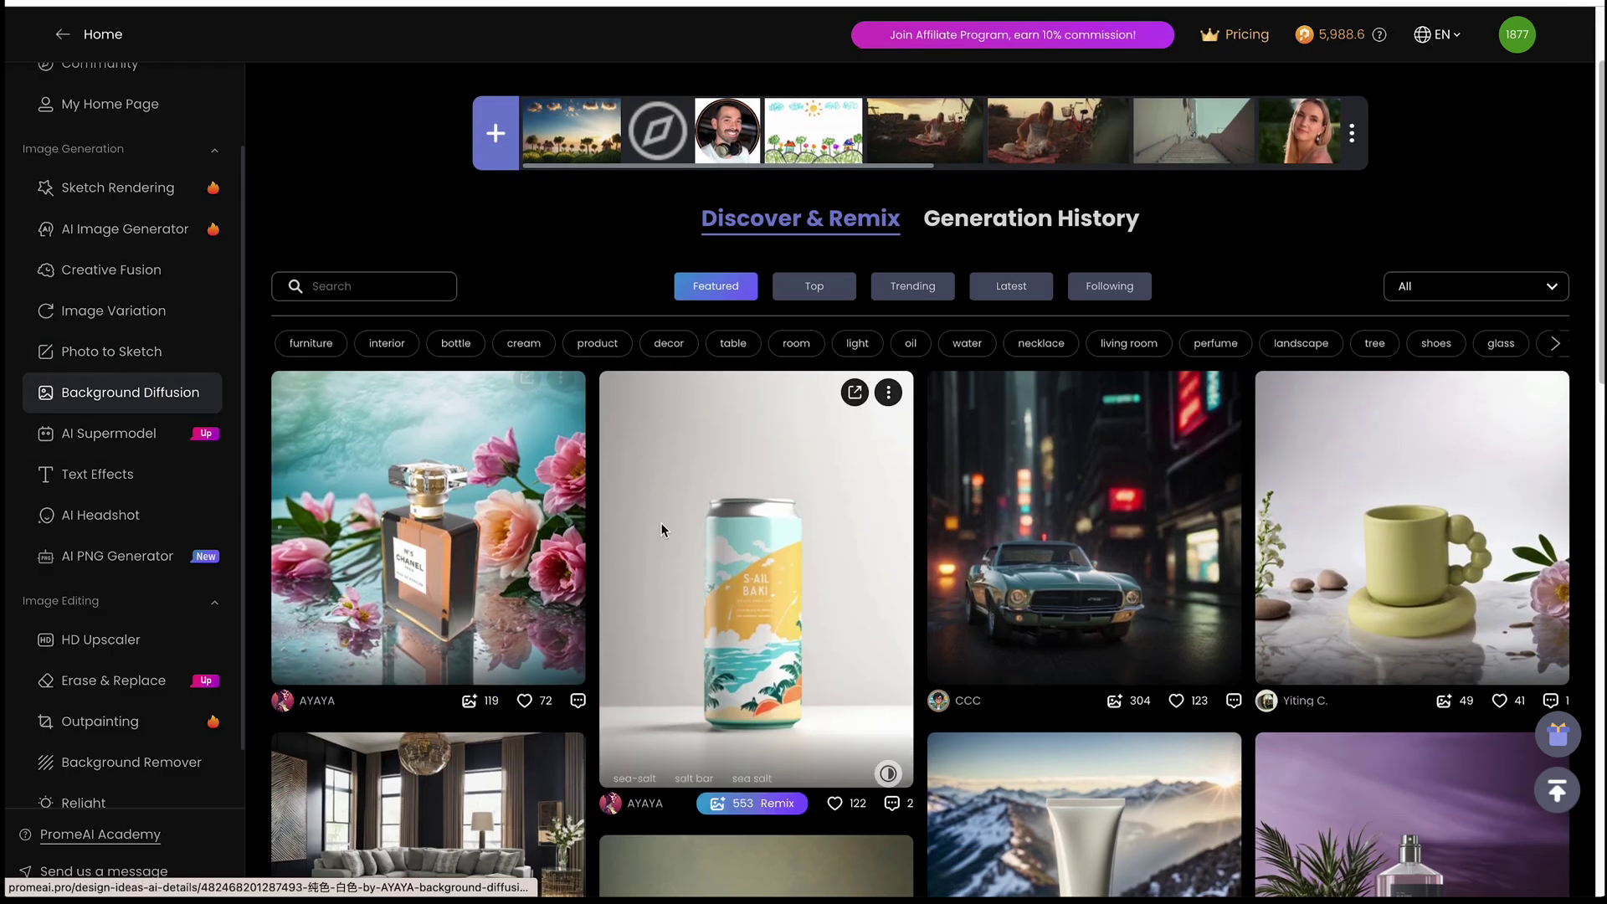
pyautogui.click(644, 474)
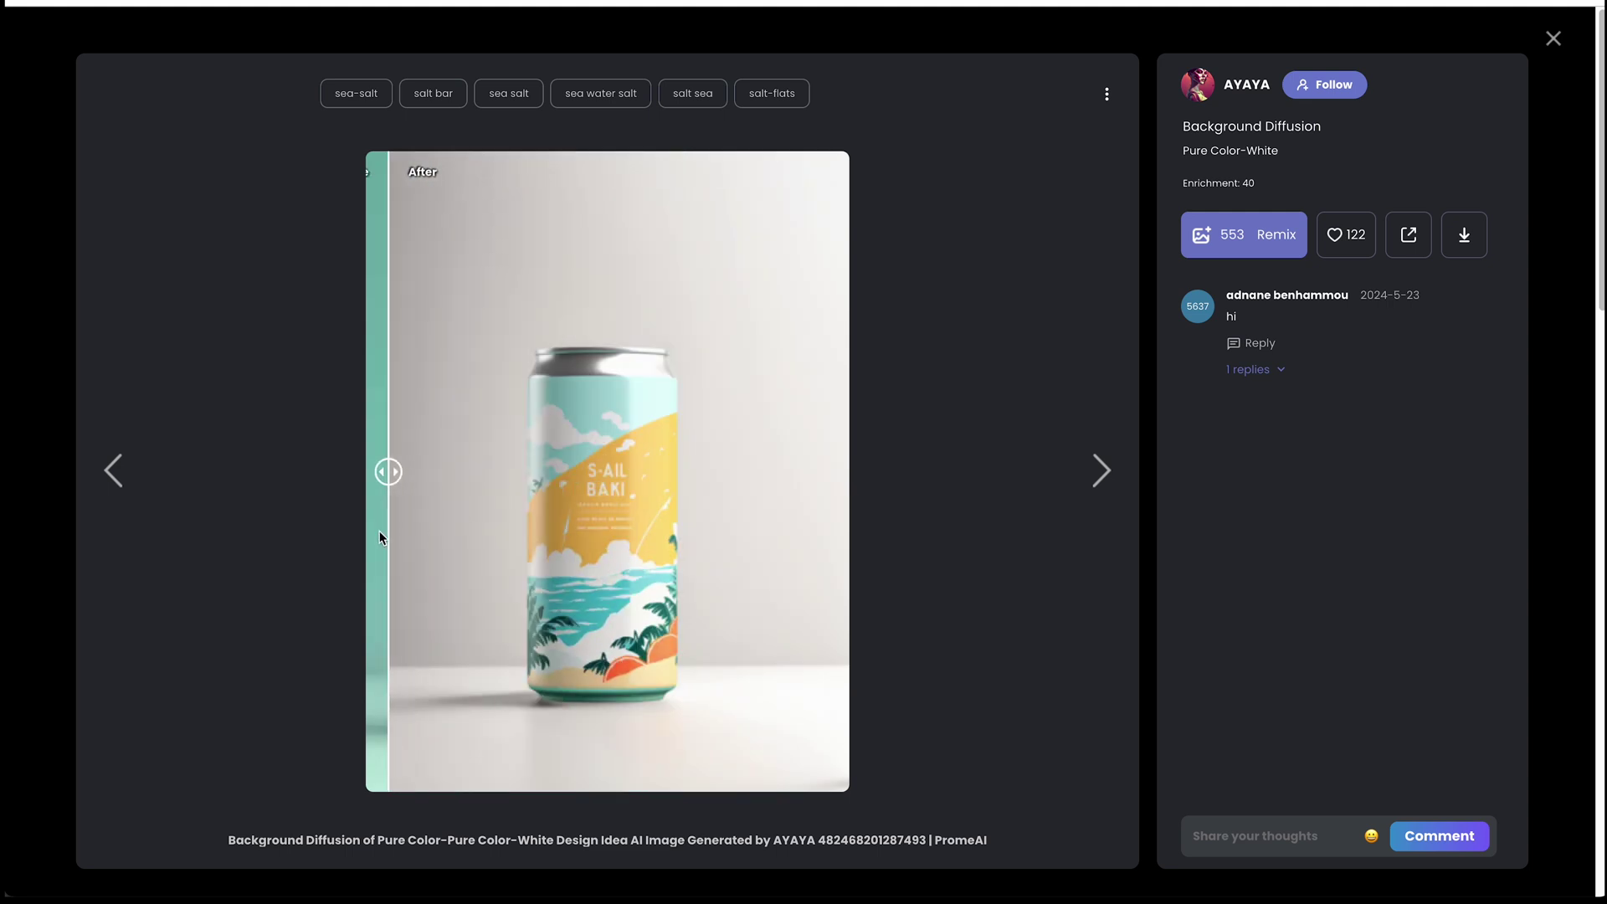
pyautogui.click(1102, 470)
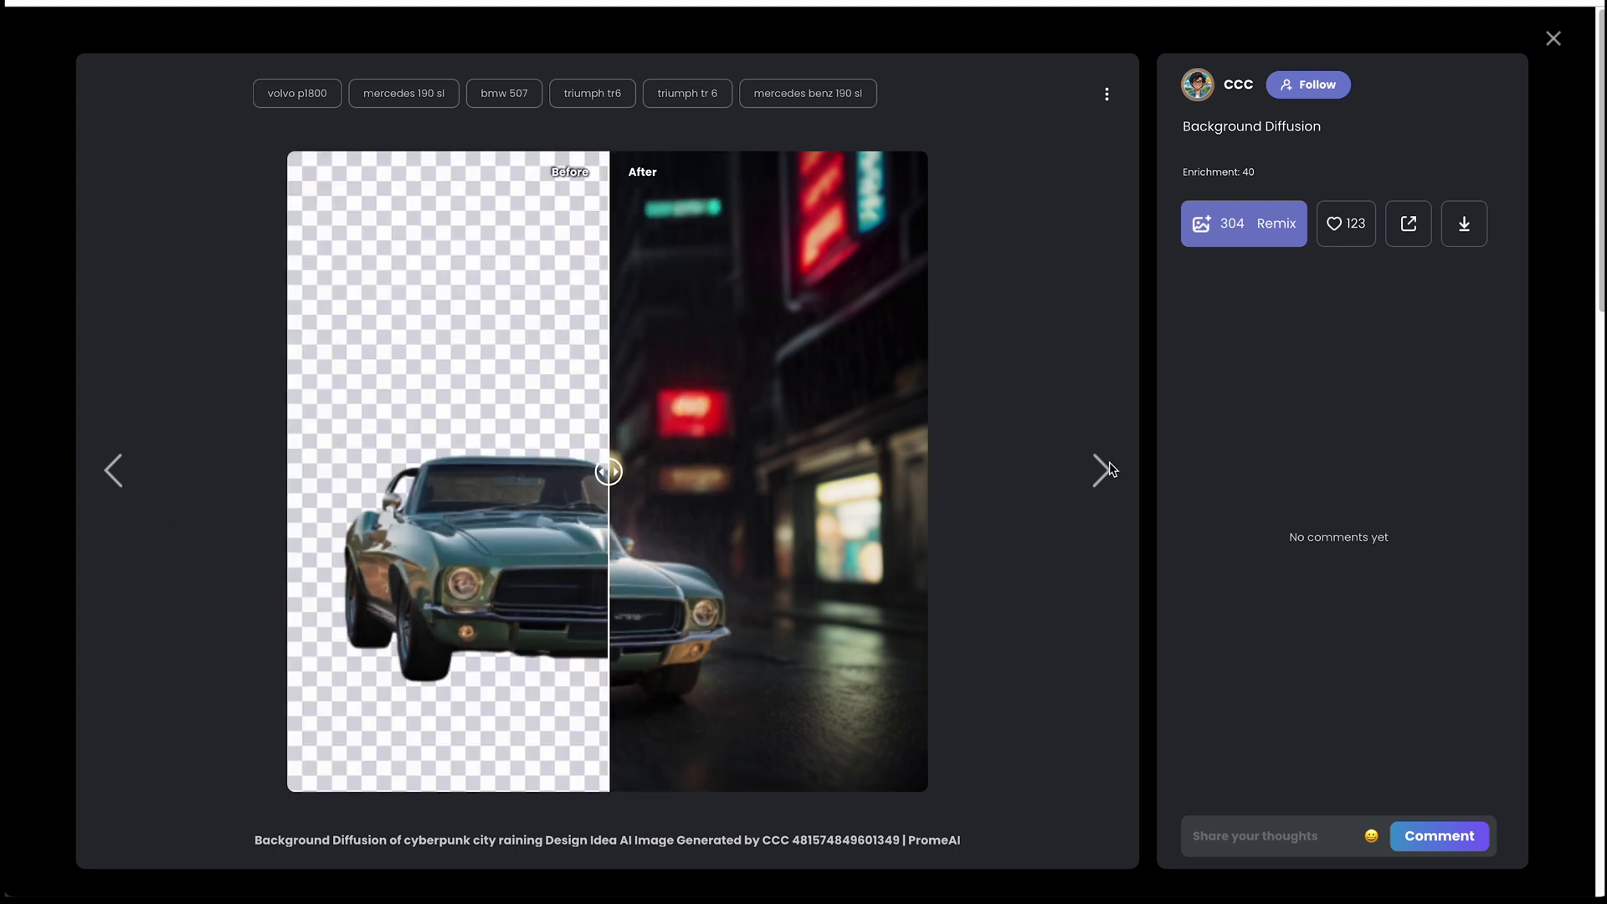
pyautogui.click(1103, 472)
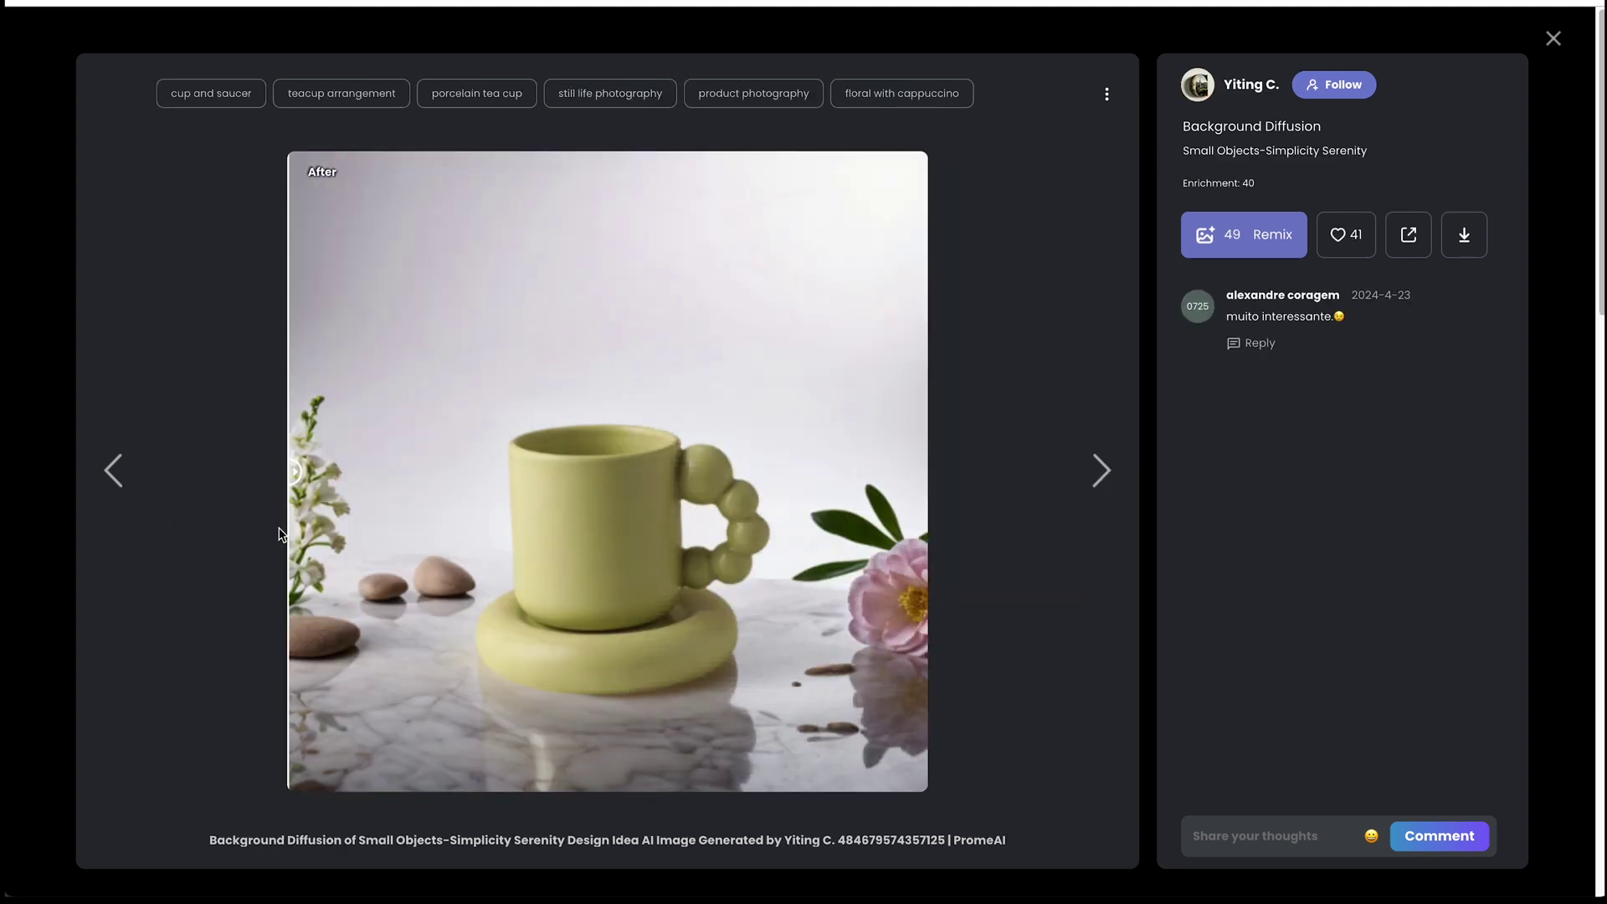
pyautogui.click(1100, 474)
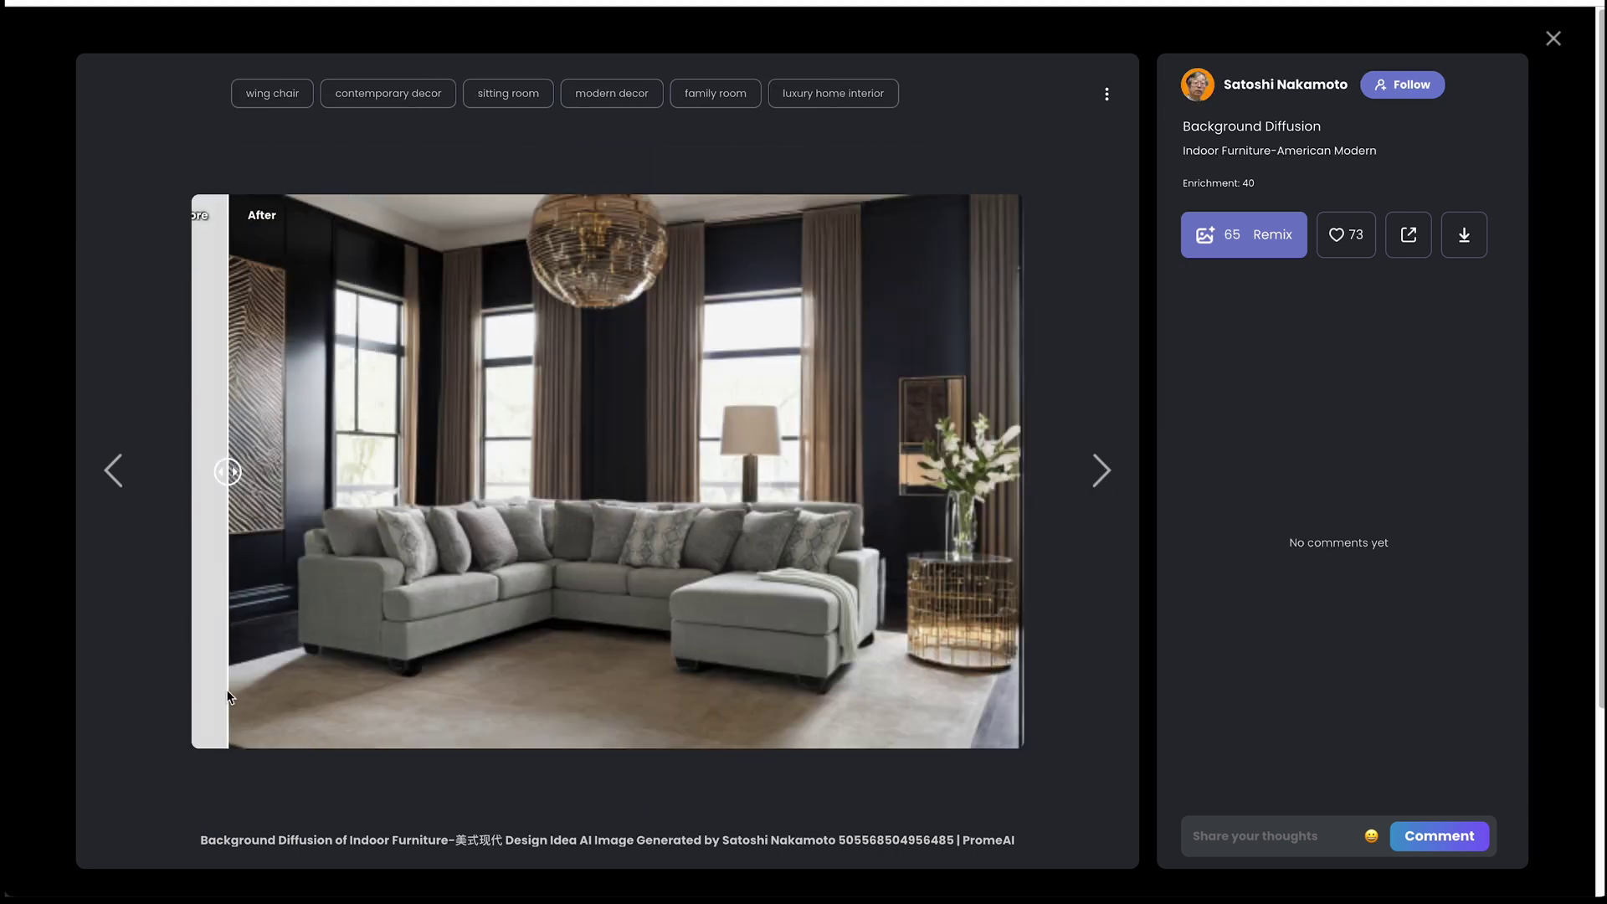
pyautogui.click(1103, 473)
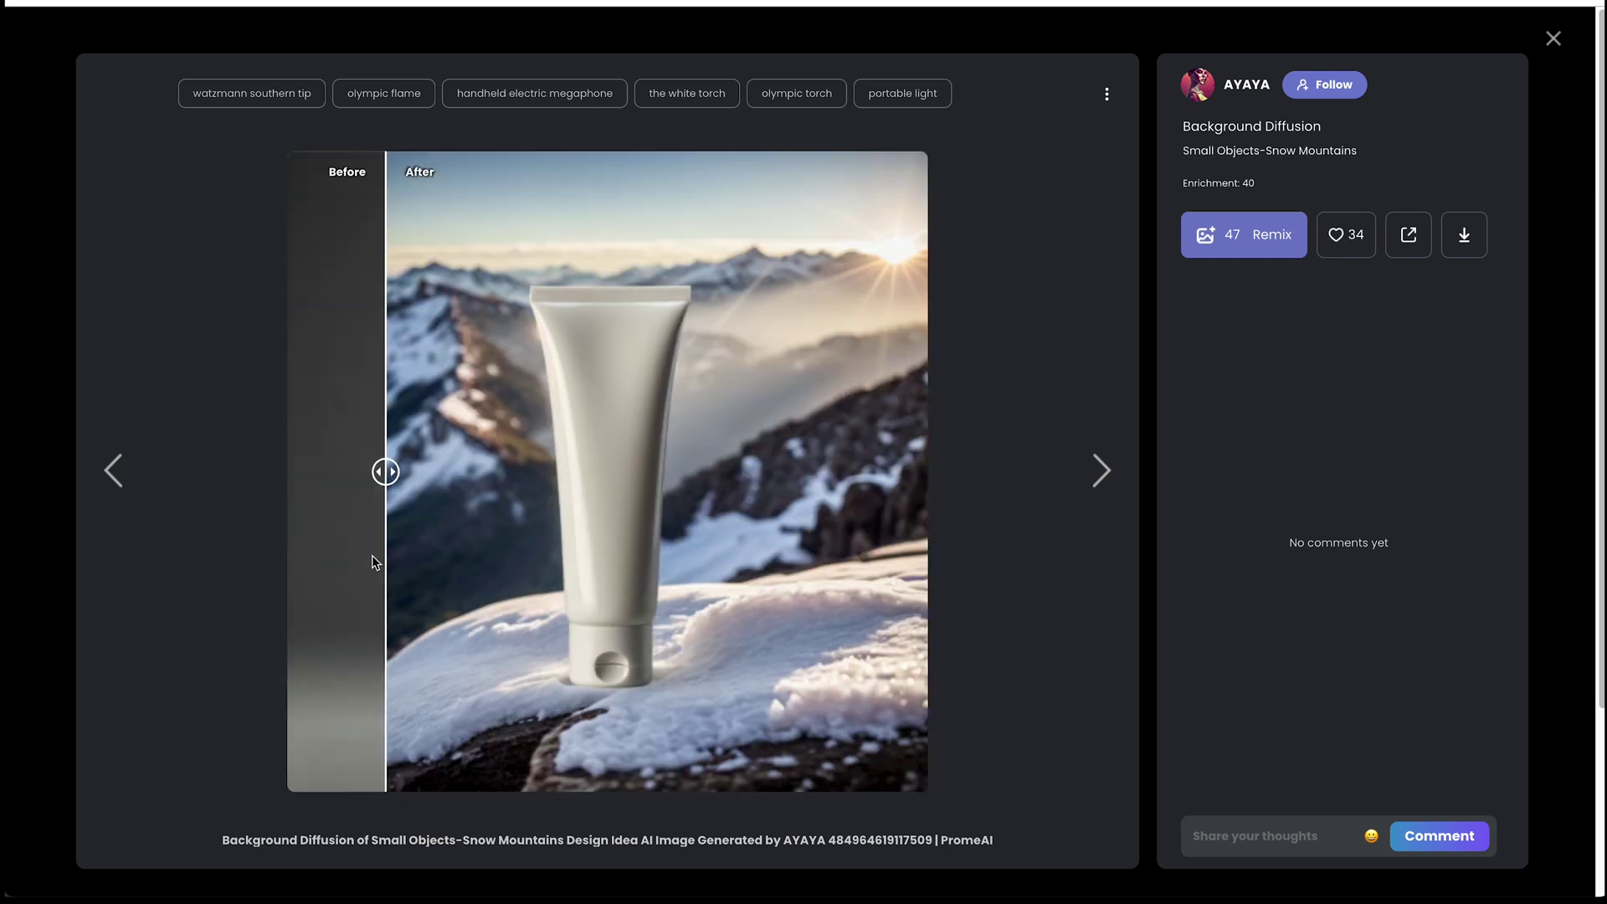
pyautogui.press('Escape')
# Step: Open AI Supermodel and start a model photo upload, then cancel it
pyautogui.click(126, 443)
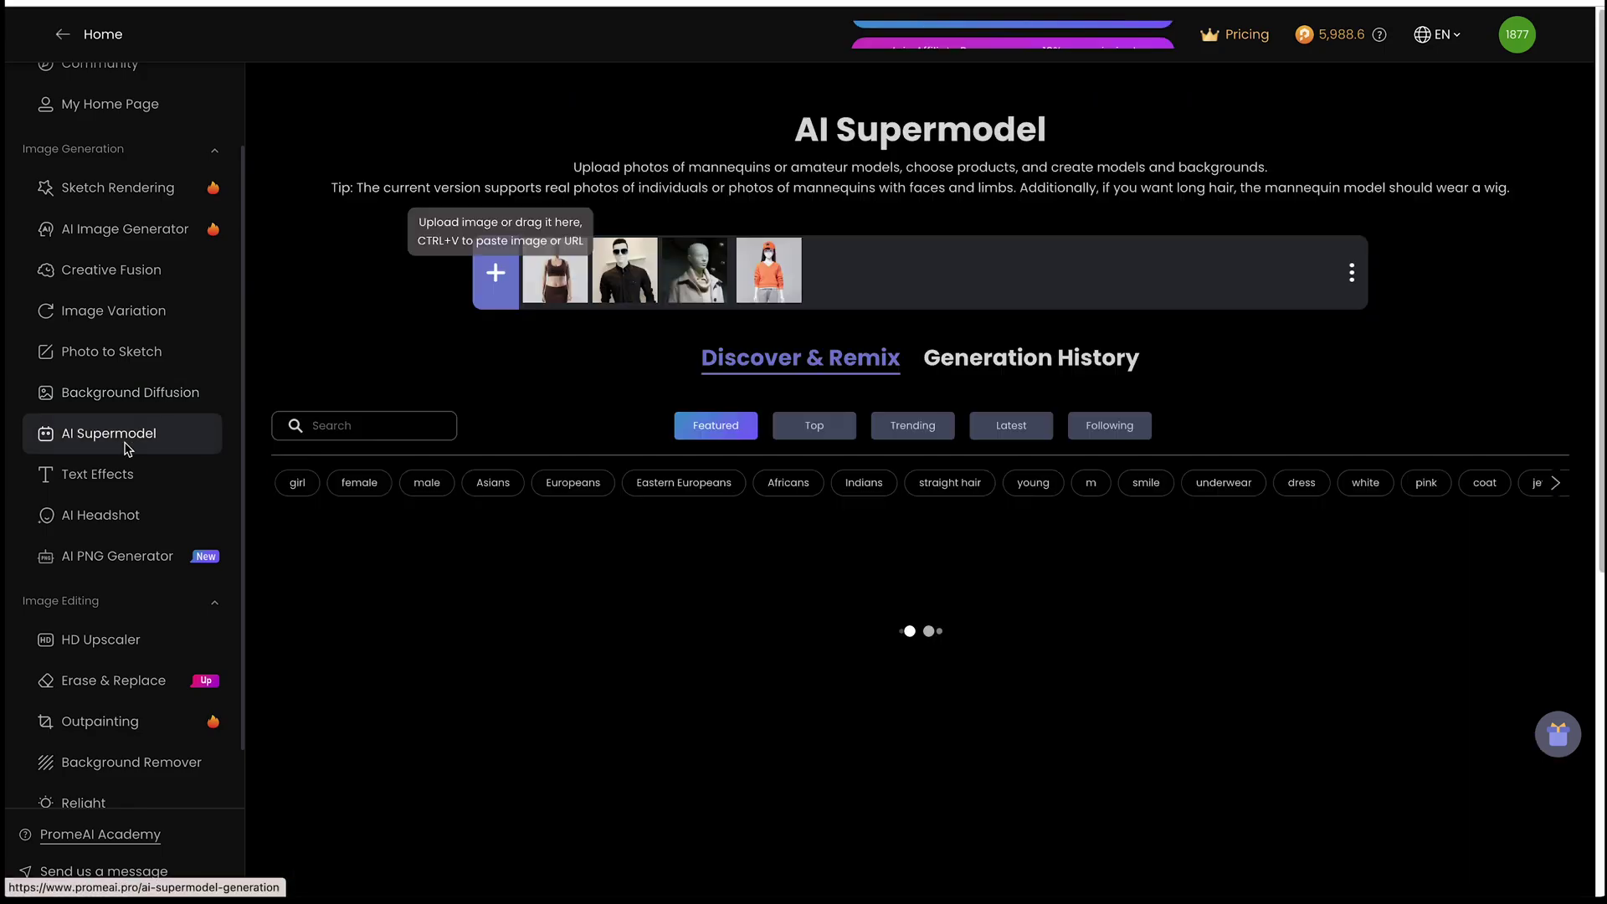
pyautogui.scroll(-3, 502, 460)
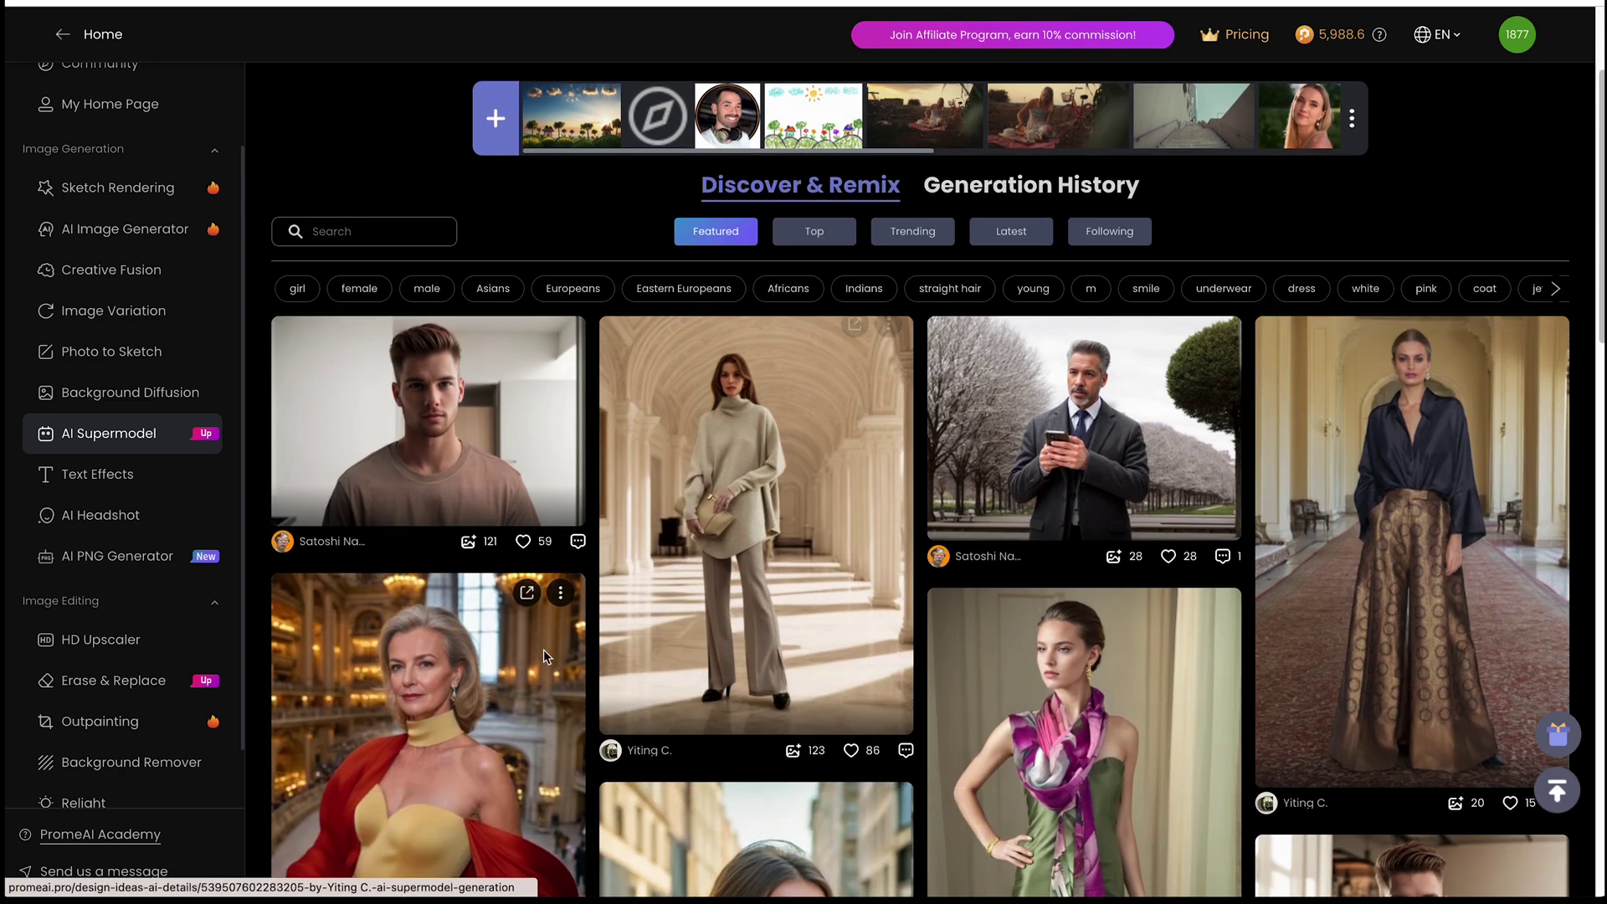
pyautogui.scroll(3, 513, 301)
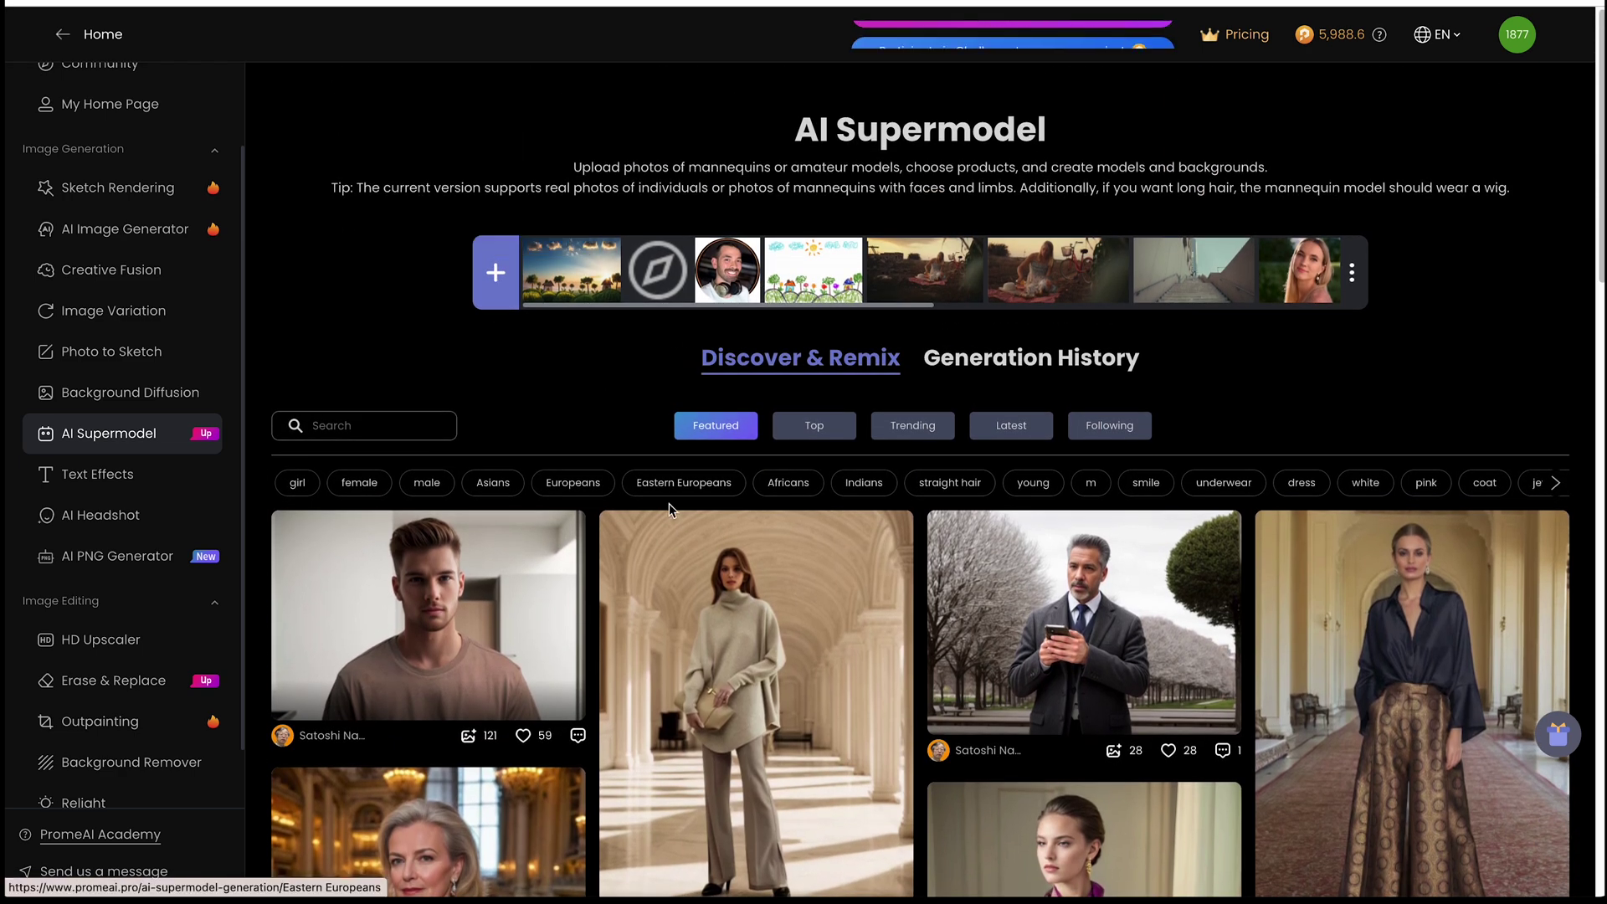
pyautogui.click(496, 276)
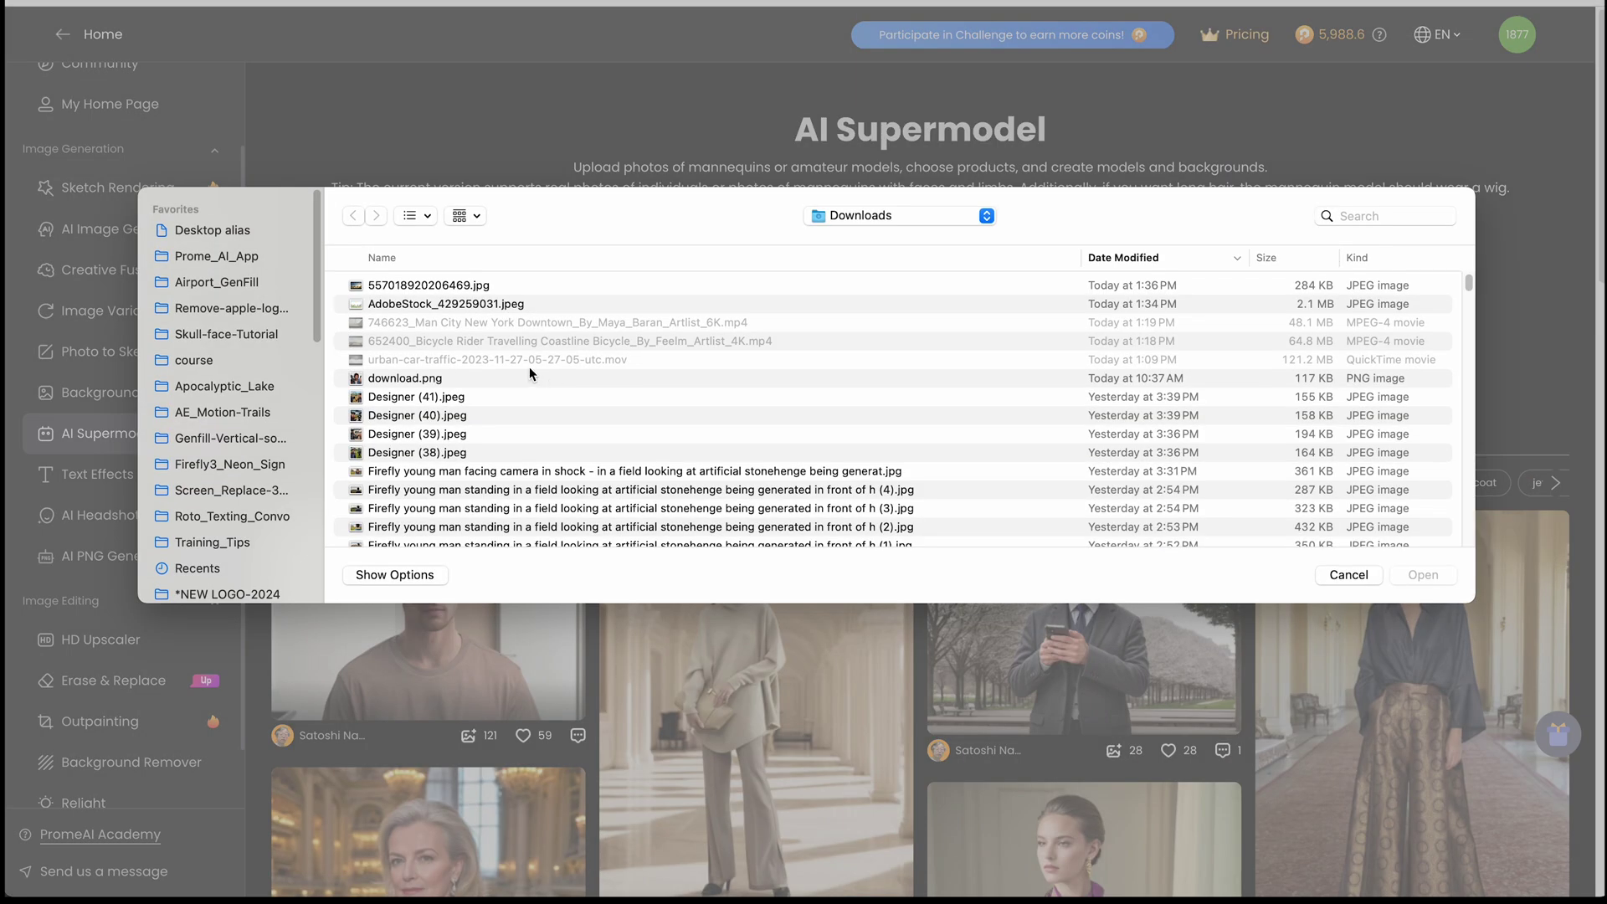
pyautogui.press('Escape')
# Step: Compare before/after for the beige knitwear model and the businessman holding a phone
pyautogui.click(743, 586)
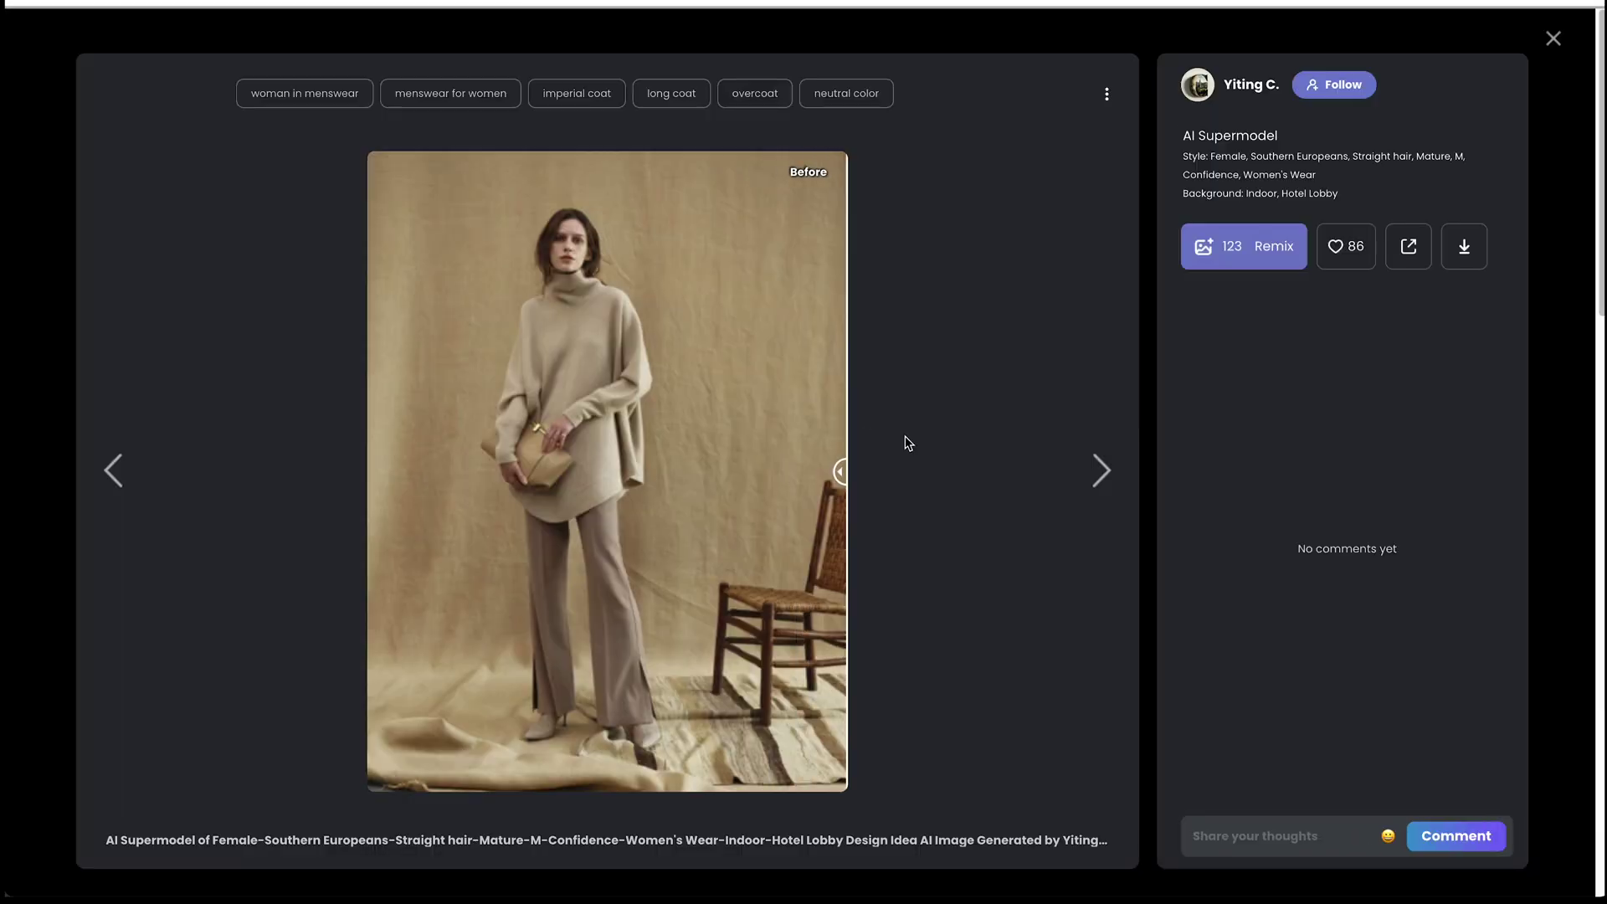
pyautogui.moveTo(500, 479); pyautogui.dragTo(638, 476)
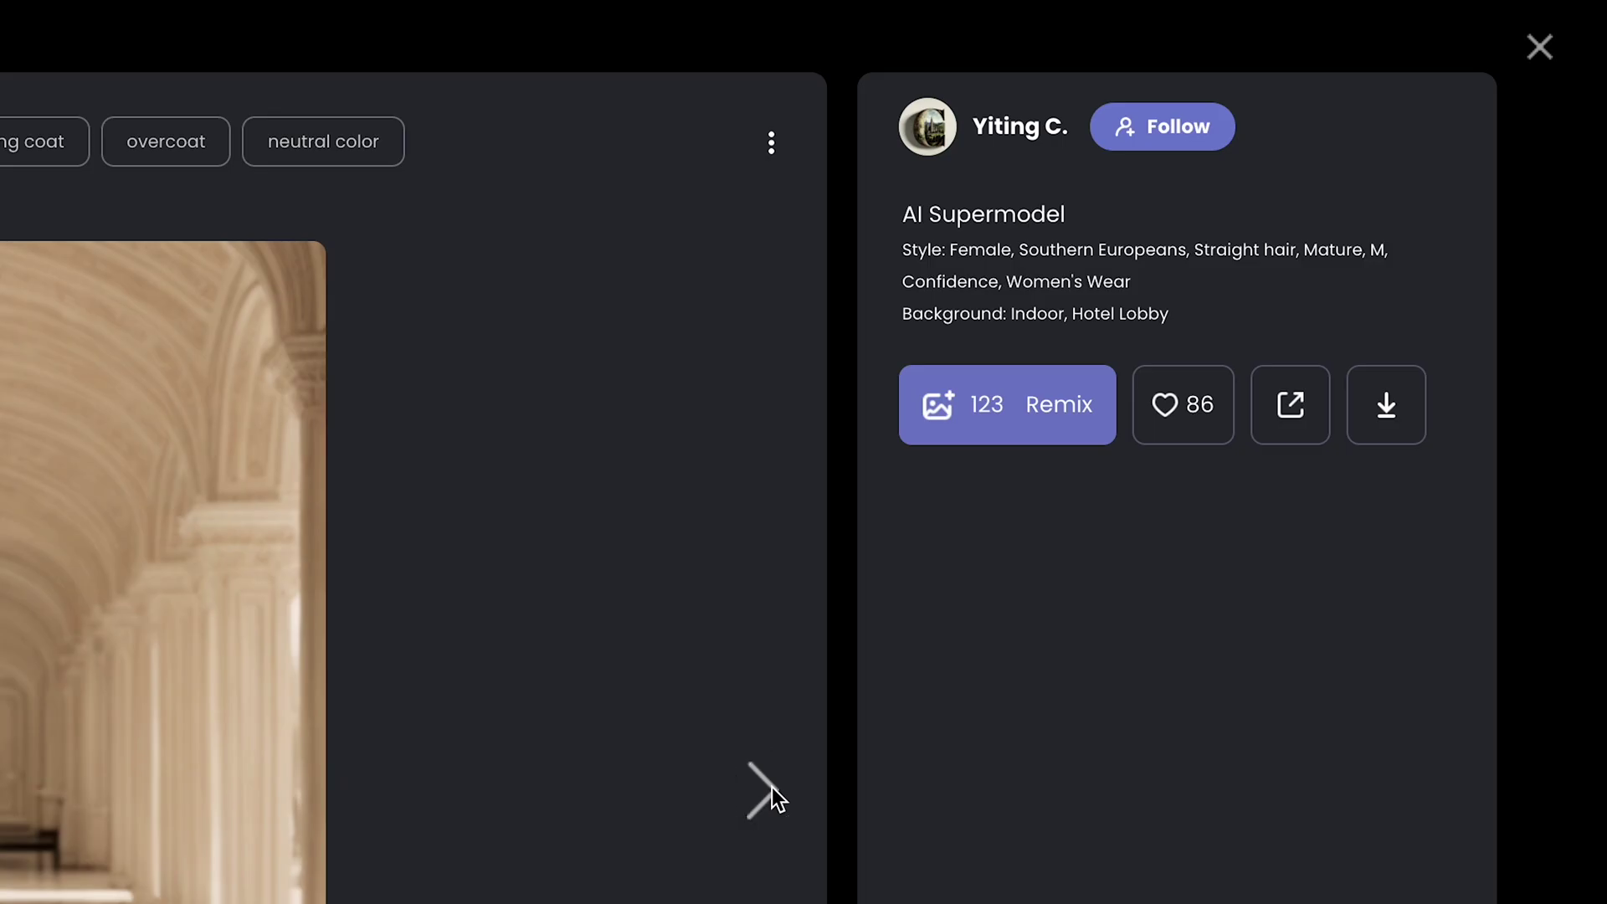
pyautogui.click(1100, 471)
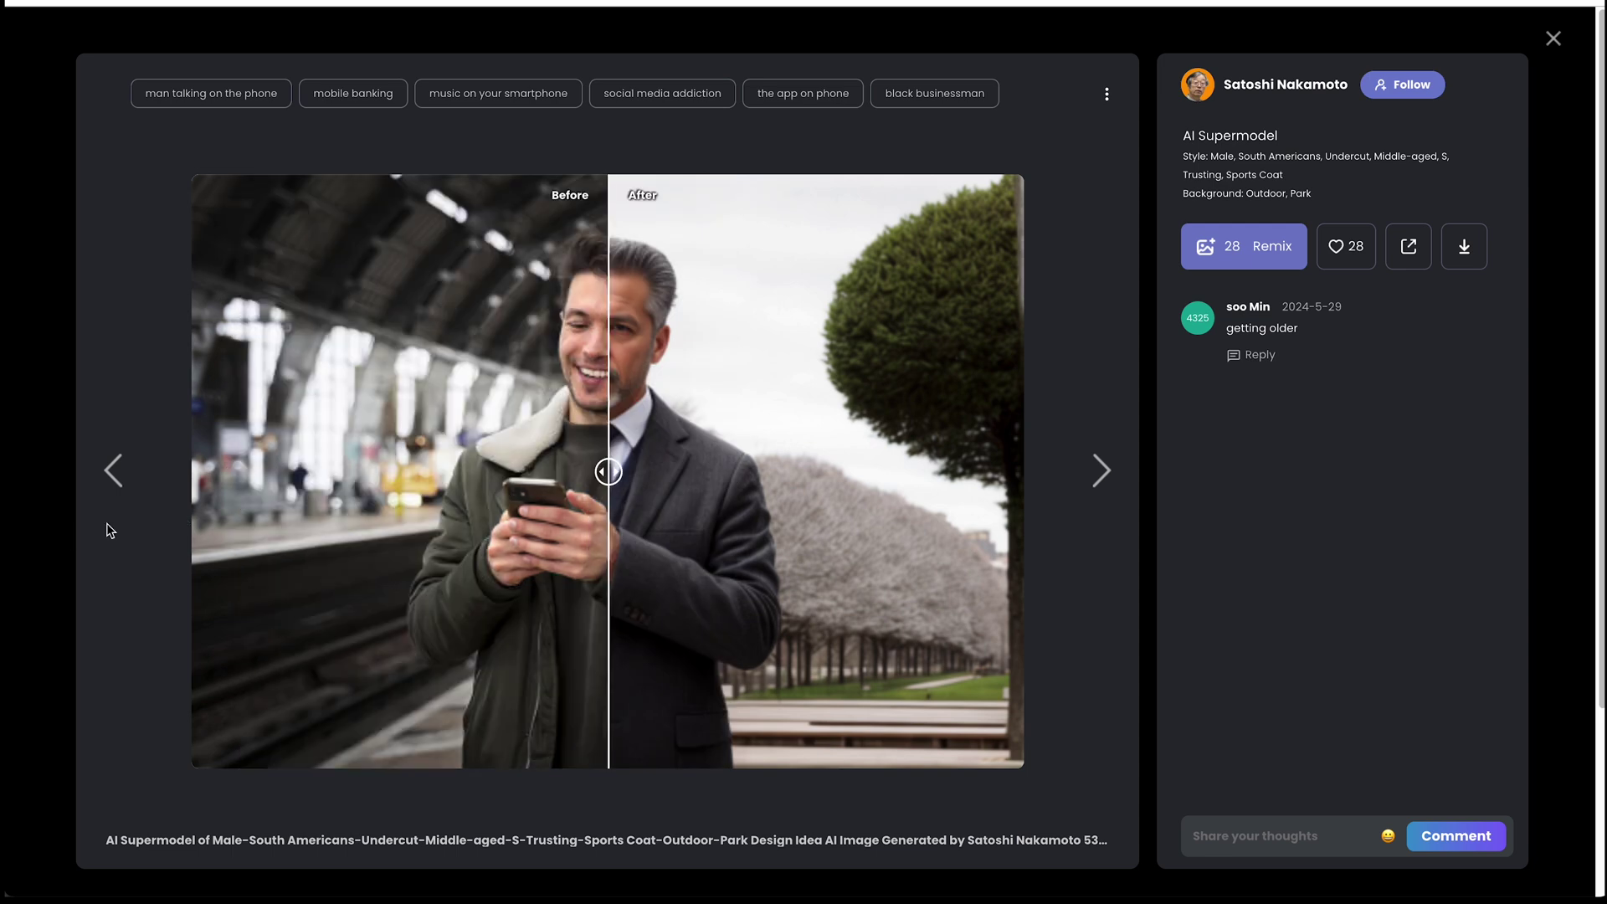
pyautogui.moveTo(639, 471); pyautogui.dragTo(787, 492)
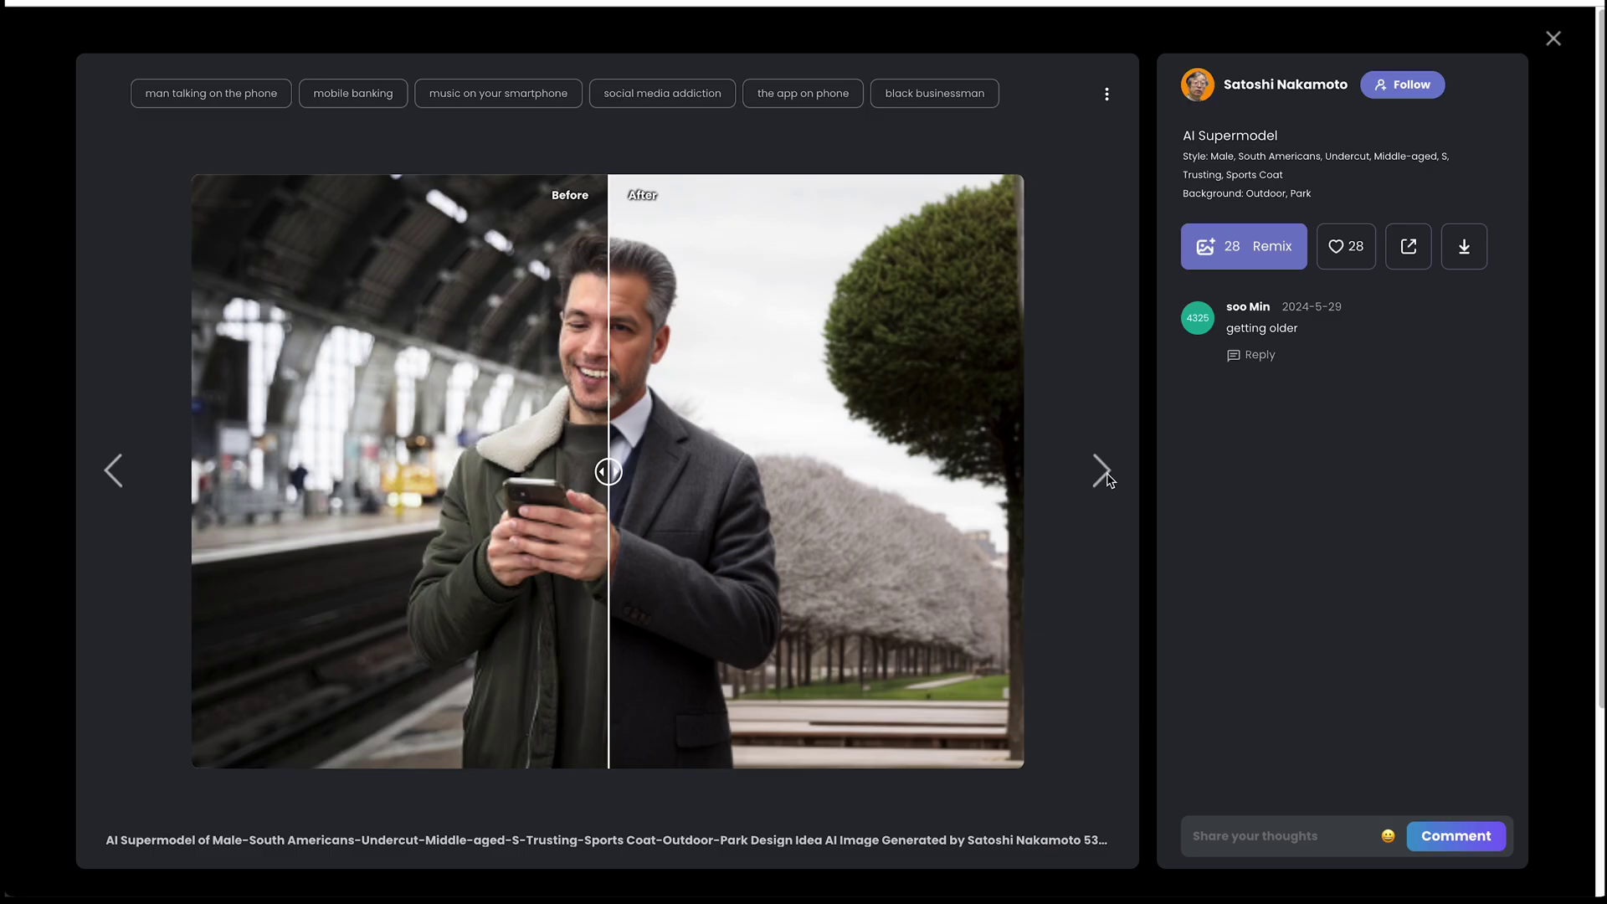
# Step: Leave the model examples and switch to the Text Effects tool
pyautogui.click(1411, 520)
pyautogui.press('Escape')
pyautogui.scroll(-5, 192, 493)
pyautogui.click(113, 481)
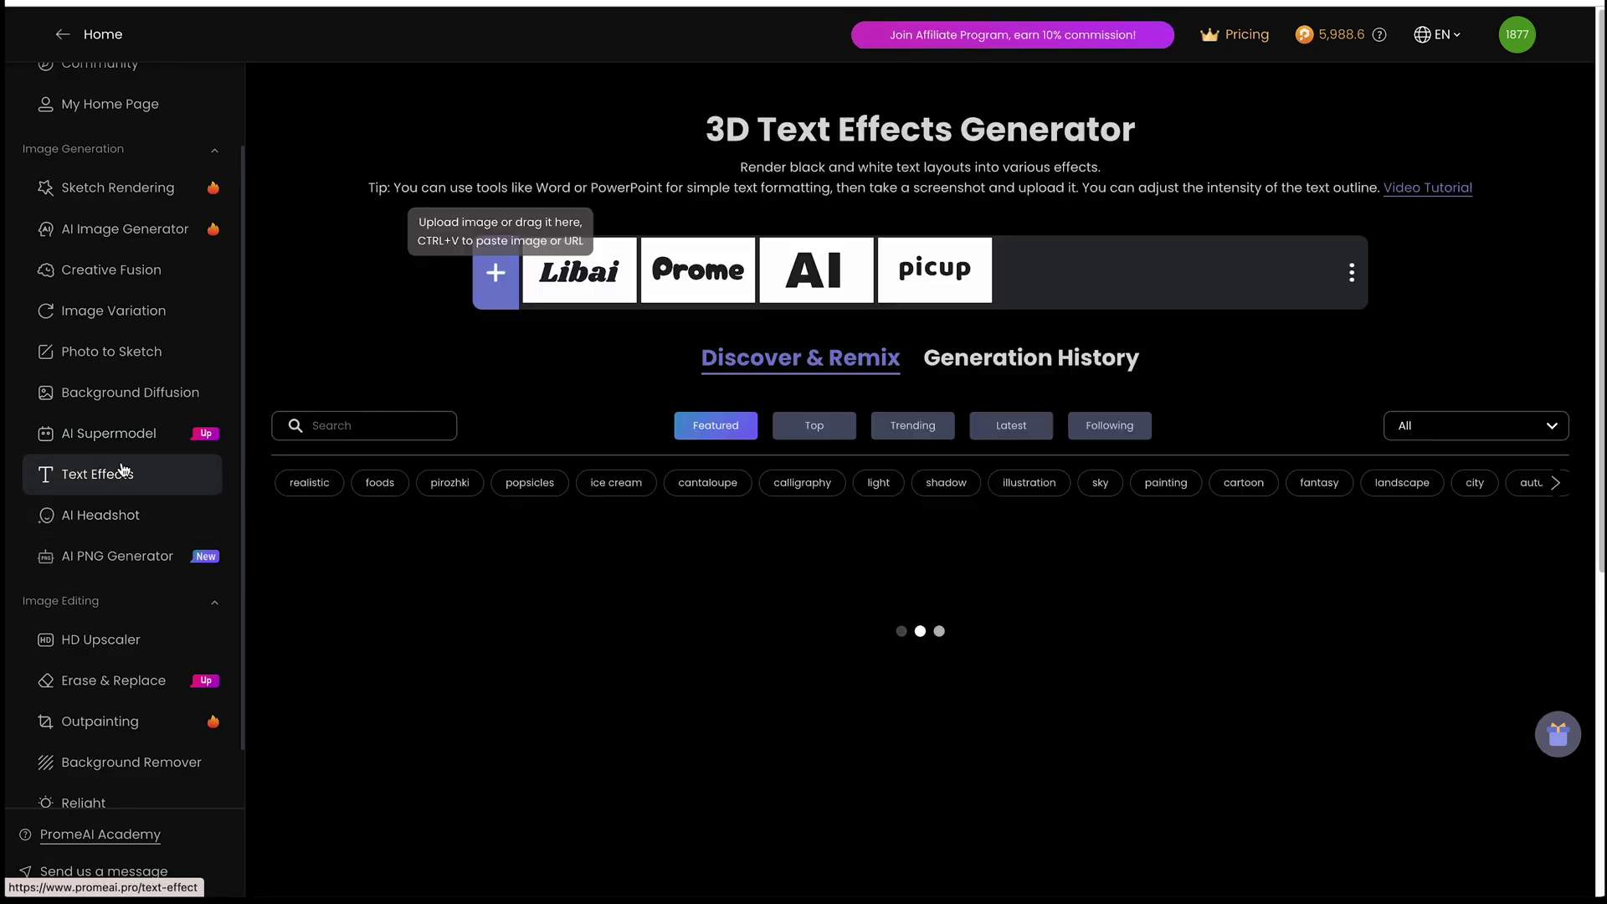
pyautogui.scroll(-1, 745, 459)
# Step: Compare before/after for the flower Libai and RSP ARQUITETURA text-effect examples
pyautogui.click(744, 459)
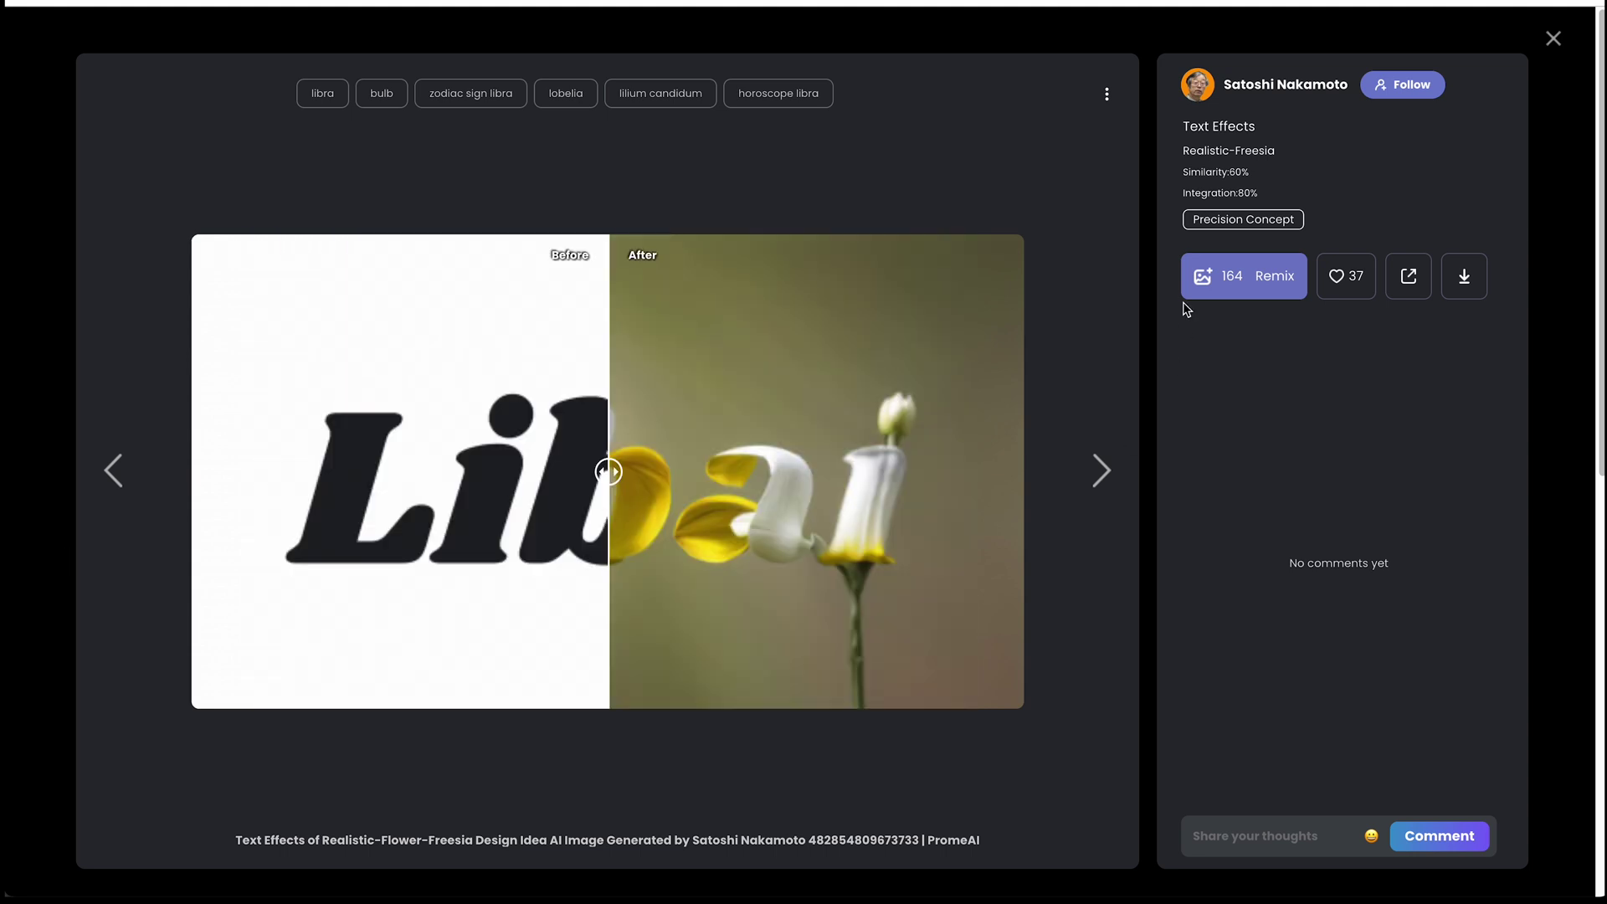
pyautogui.moveTo(609, 471); pyautogui.dragTo(222, 471)
pyautogui.click(1102, 470)
pyautogui.moveTo(276, 511); pyautogui.dragTo(178, 544)
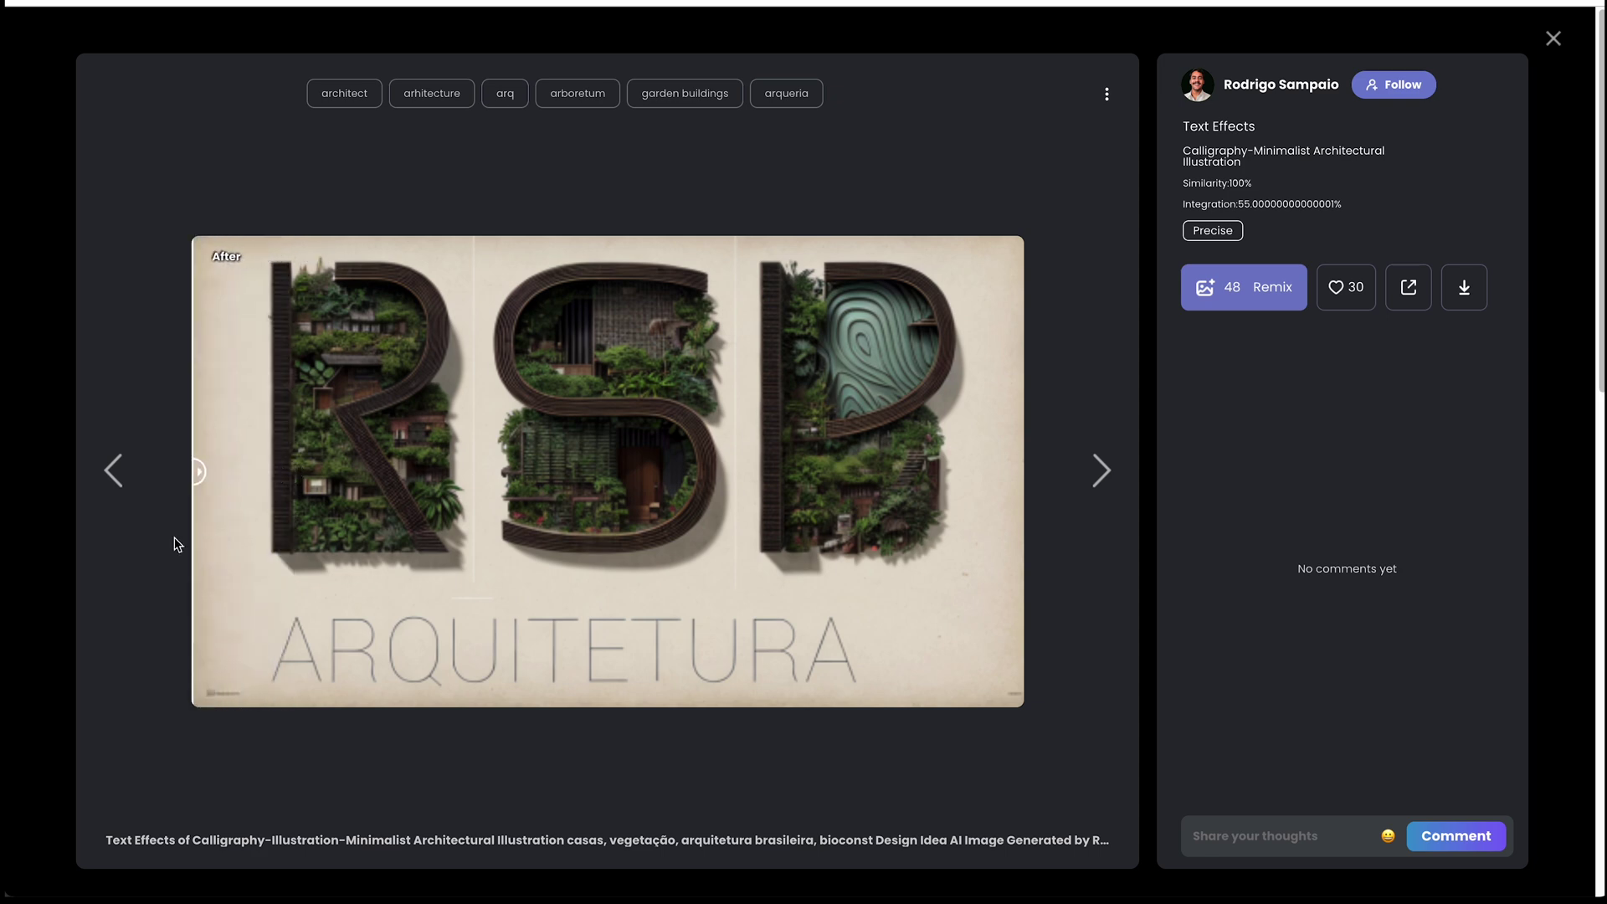
pyautogui.press('Escape')
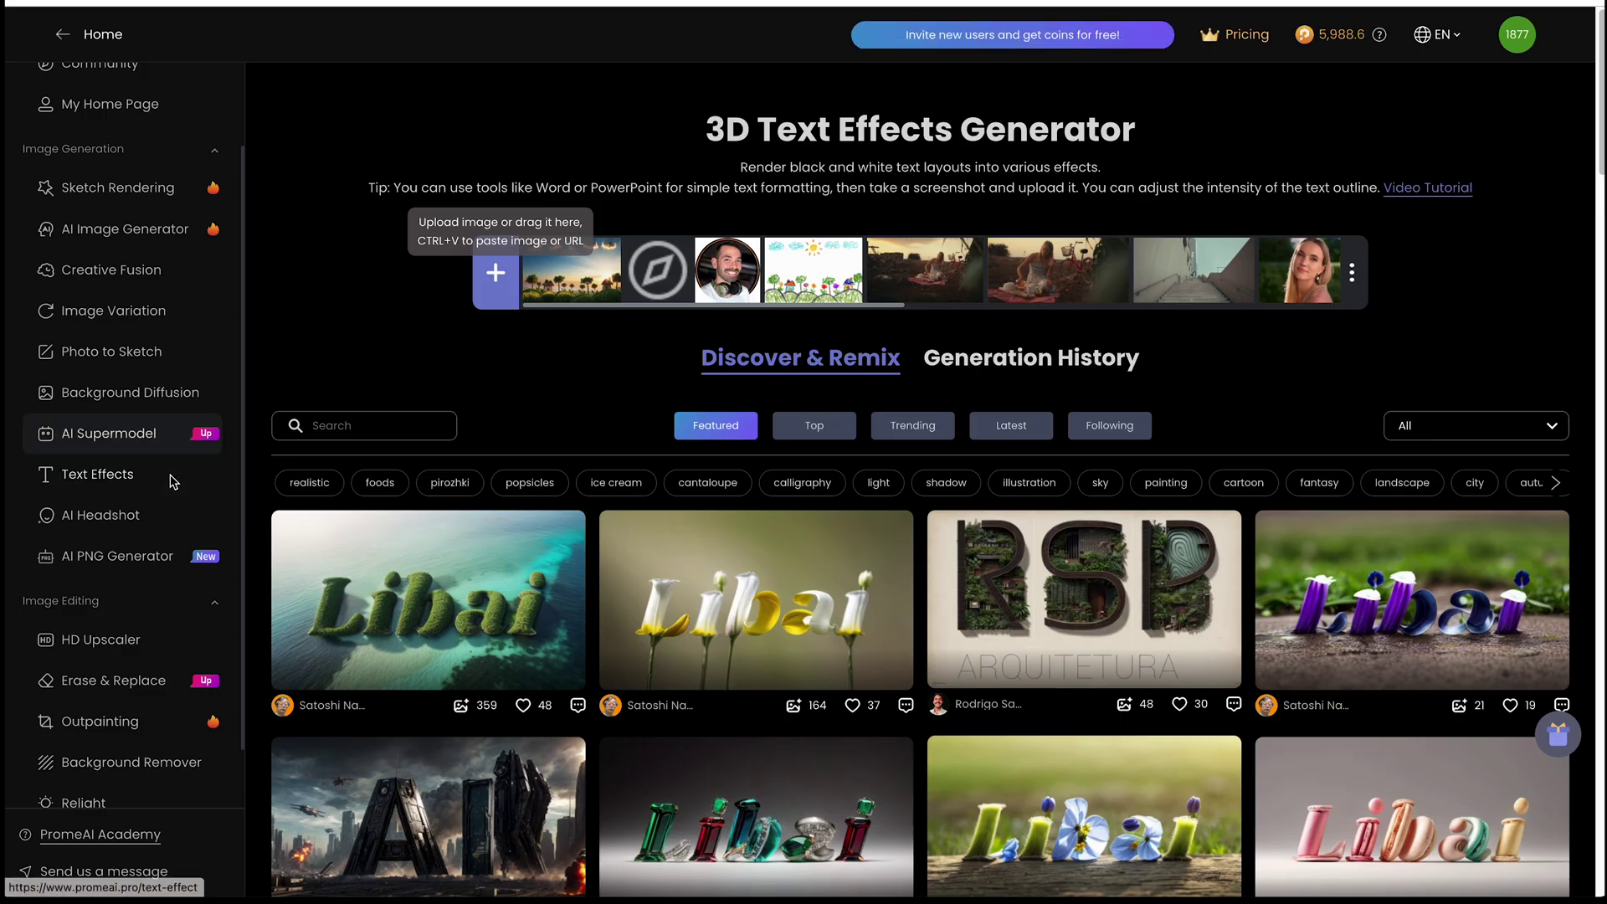
# Step: Browse the AI Headshot portrait gallery, then switch to HD Upscaler
pyautogui.click(128, 518)
pyautogui.scroll(-2, 470, 512)
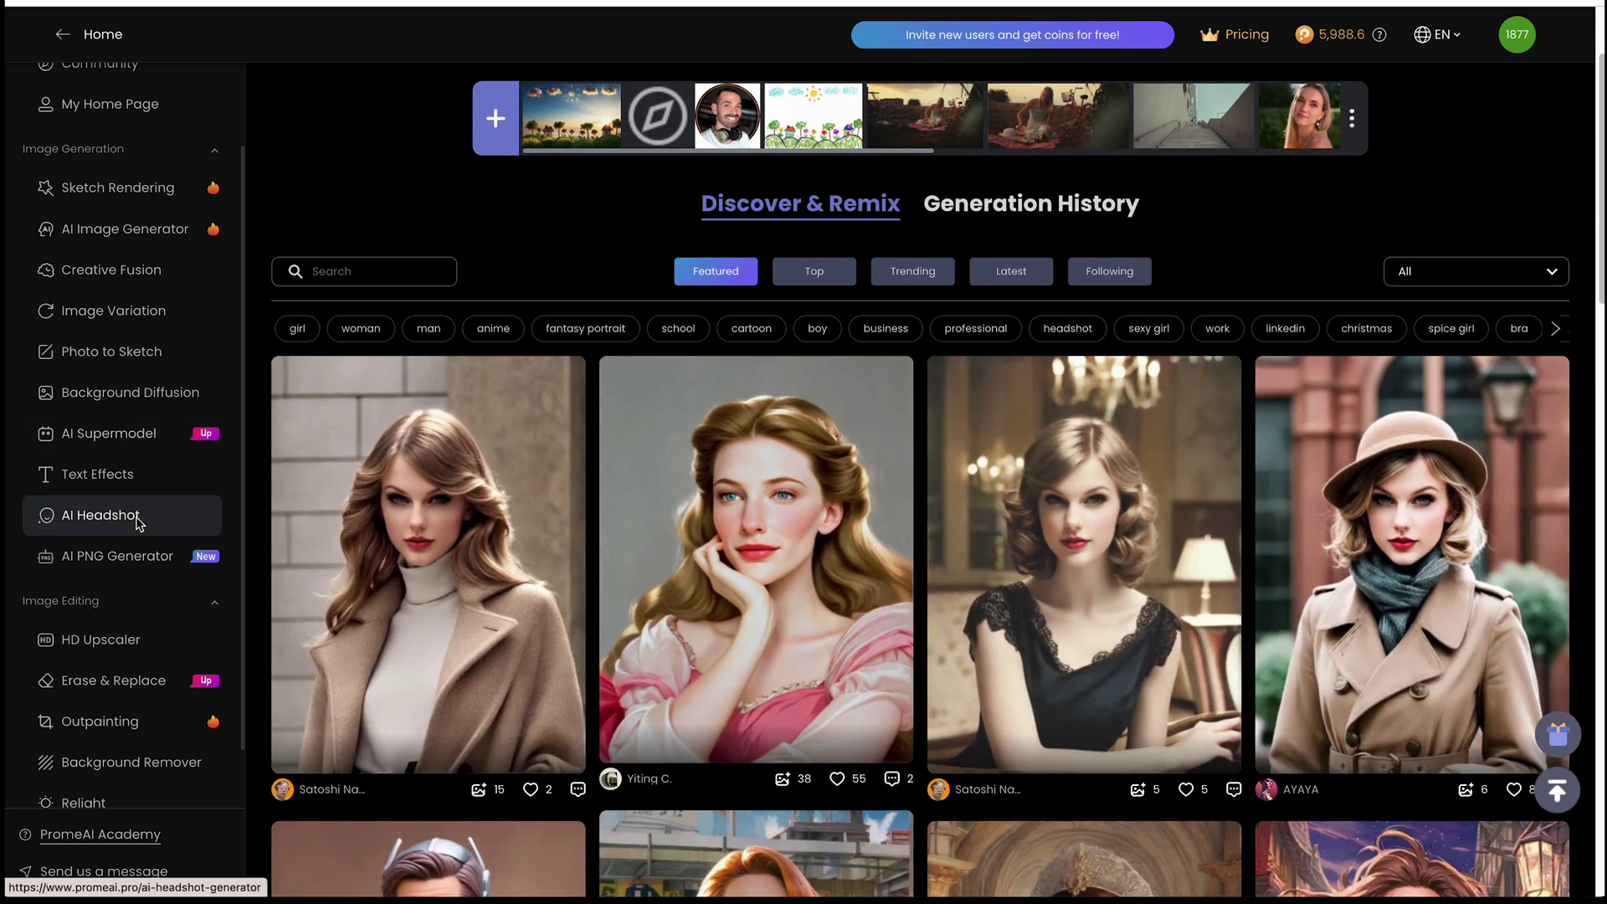
pyautogui.click(138, 523)
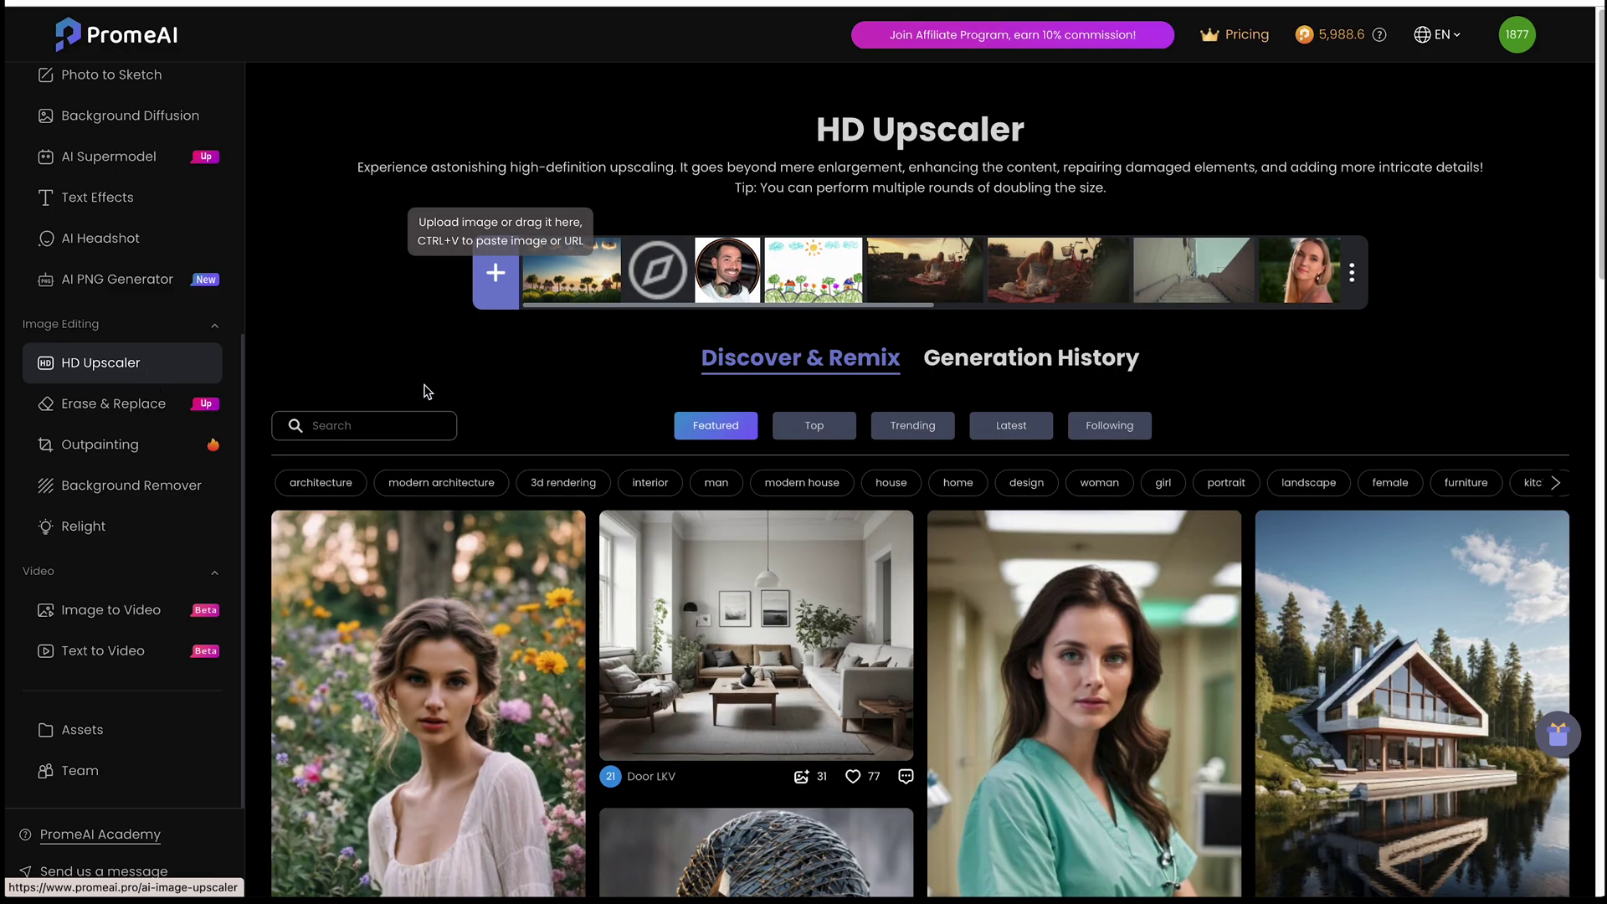
# Step: View the girl-in-flowers upscale, then the Erase & Replace woman-in-menswear example
pyautogui.scroll(-3, 436, 391)
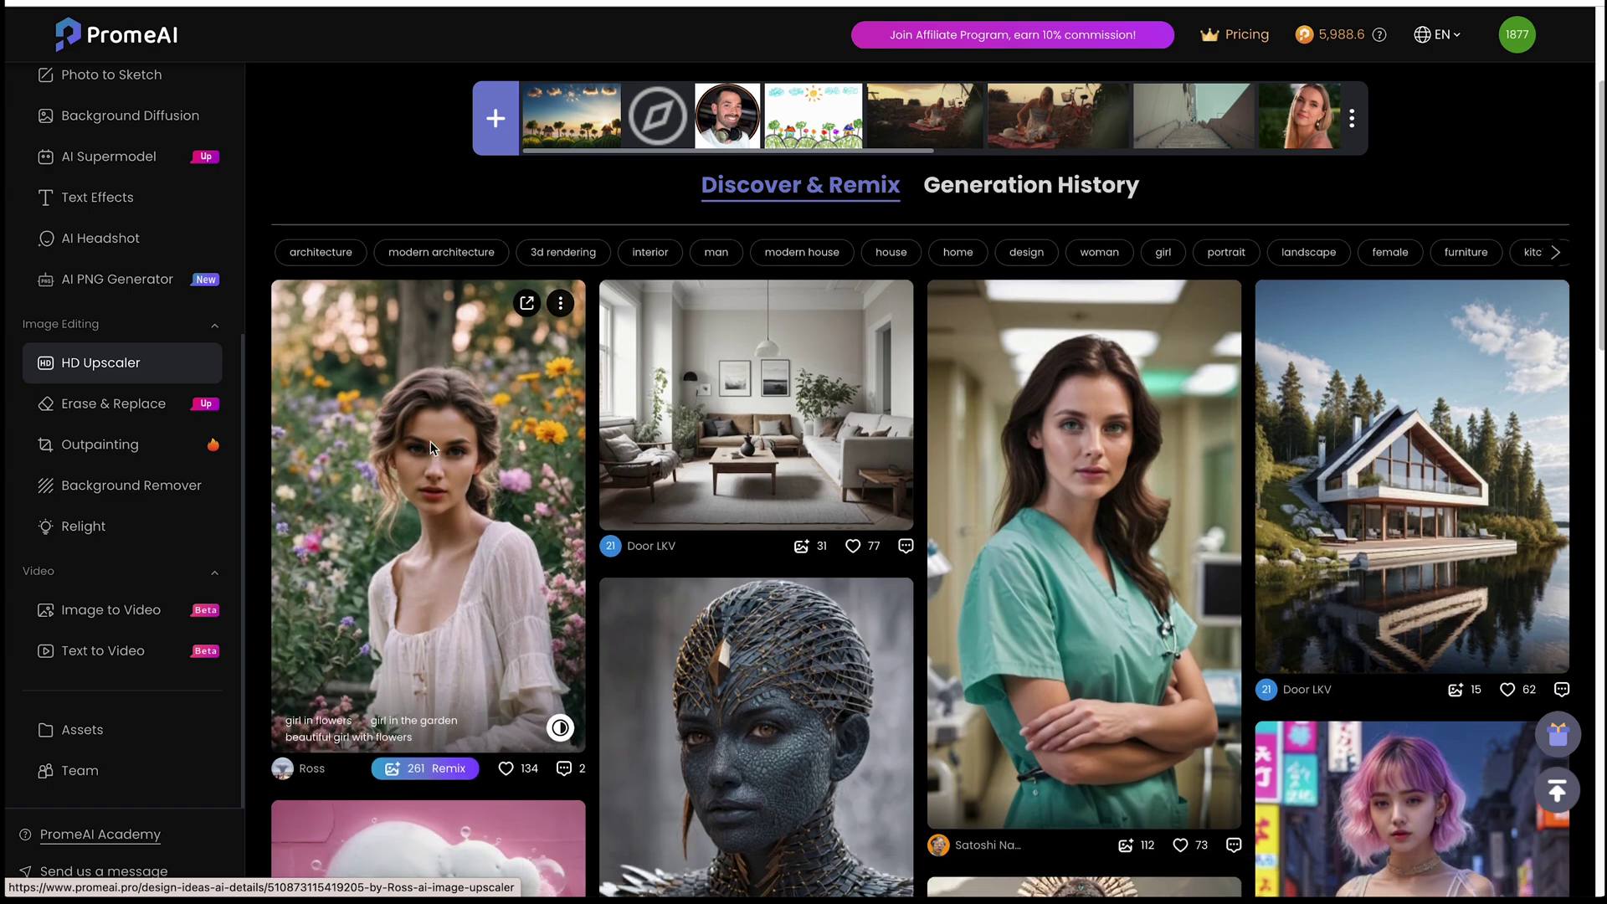
pyautogui.click(427, 435)
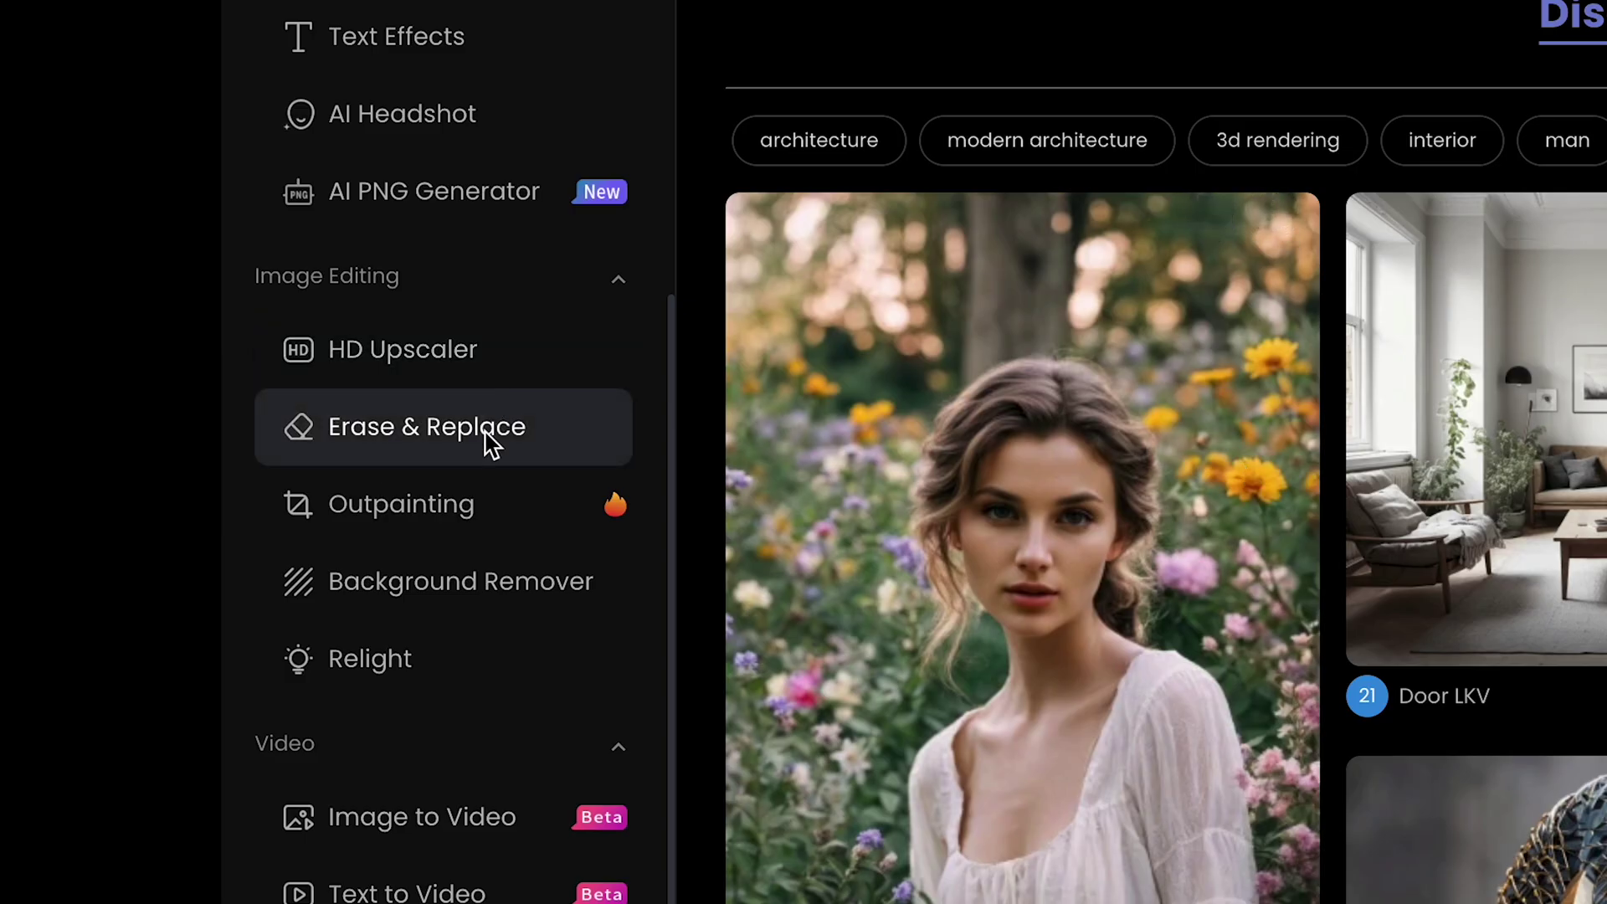
pyautogui.click(486, 431)
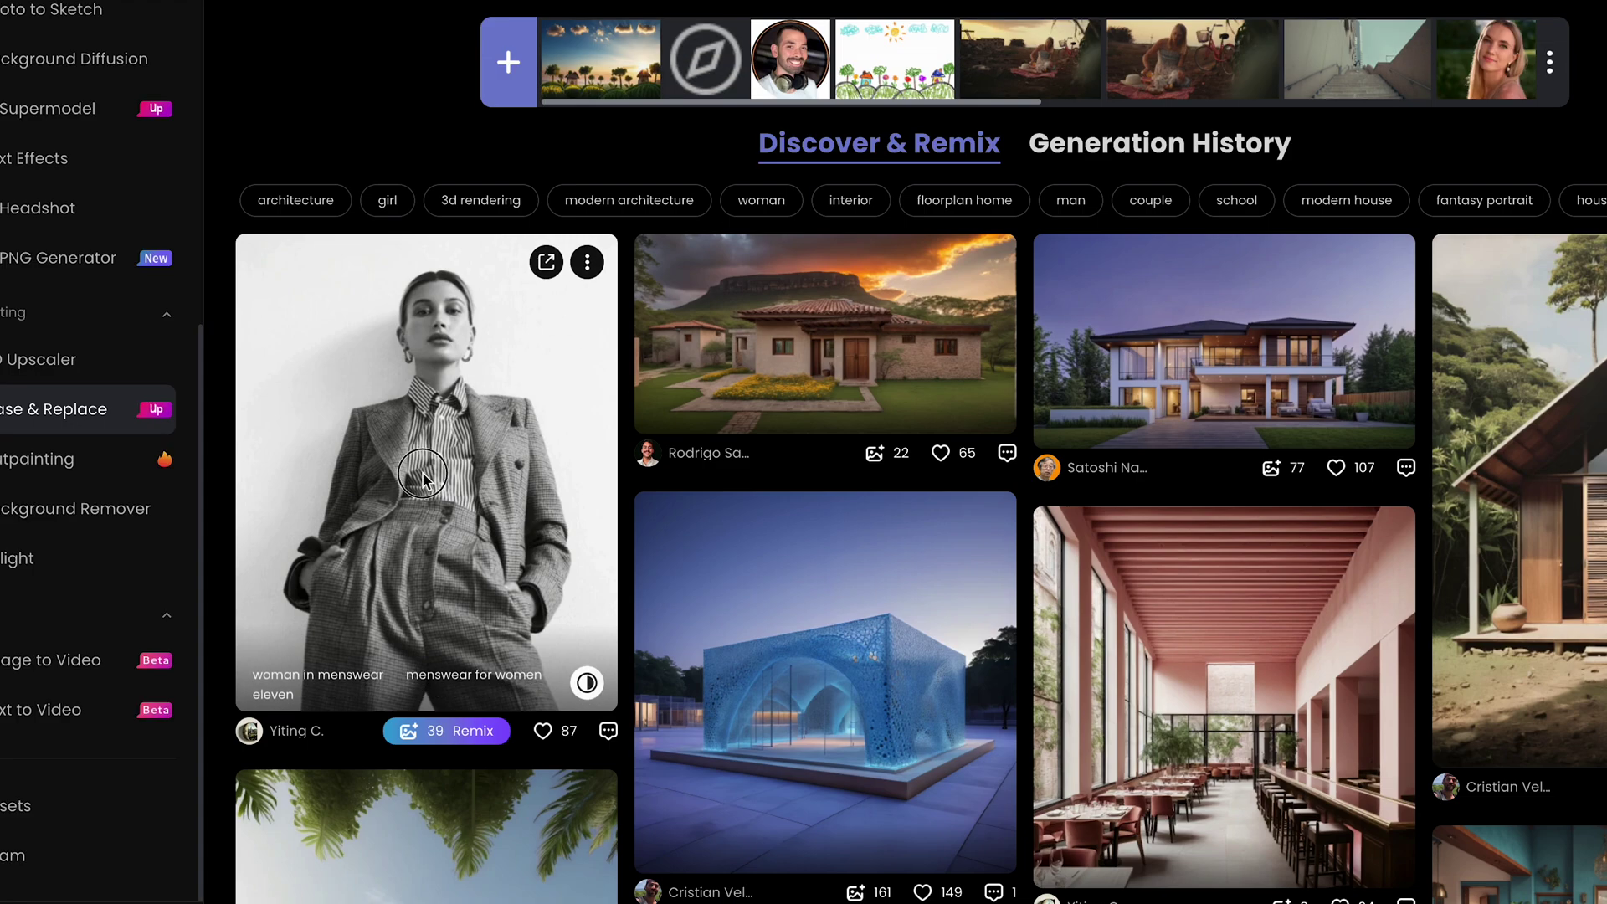
pyautogui.click(423, 480)
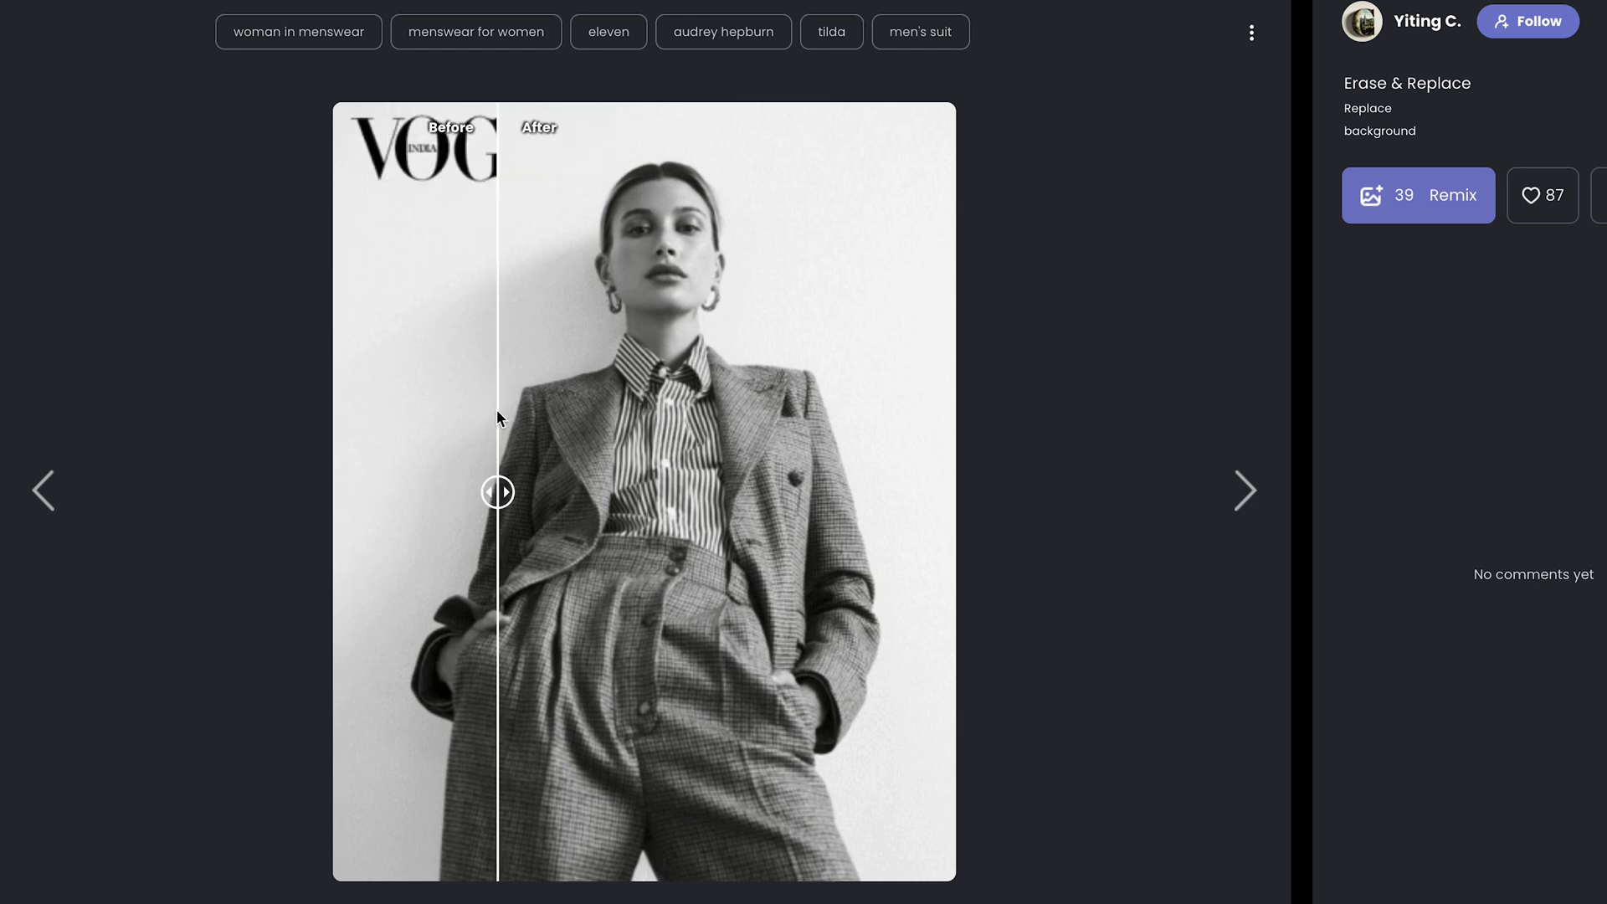
pyautogui.click(330, 353)
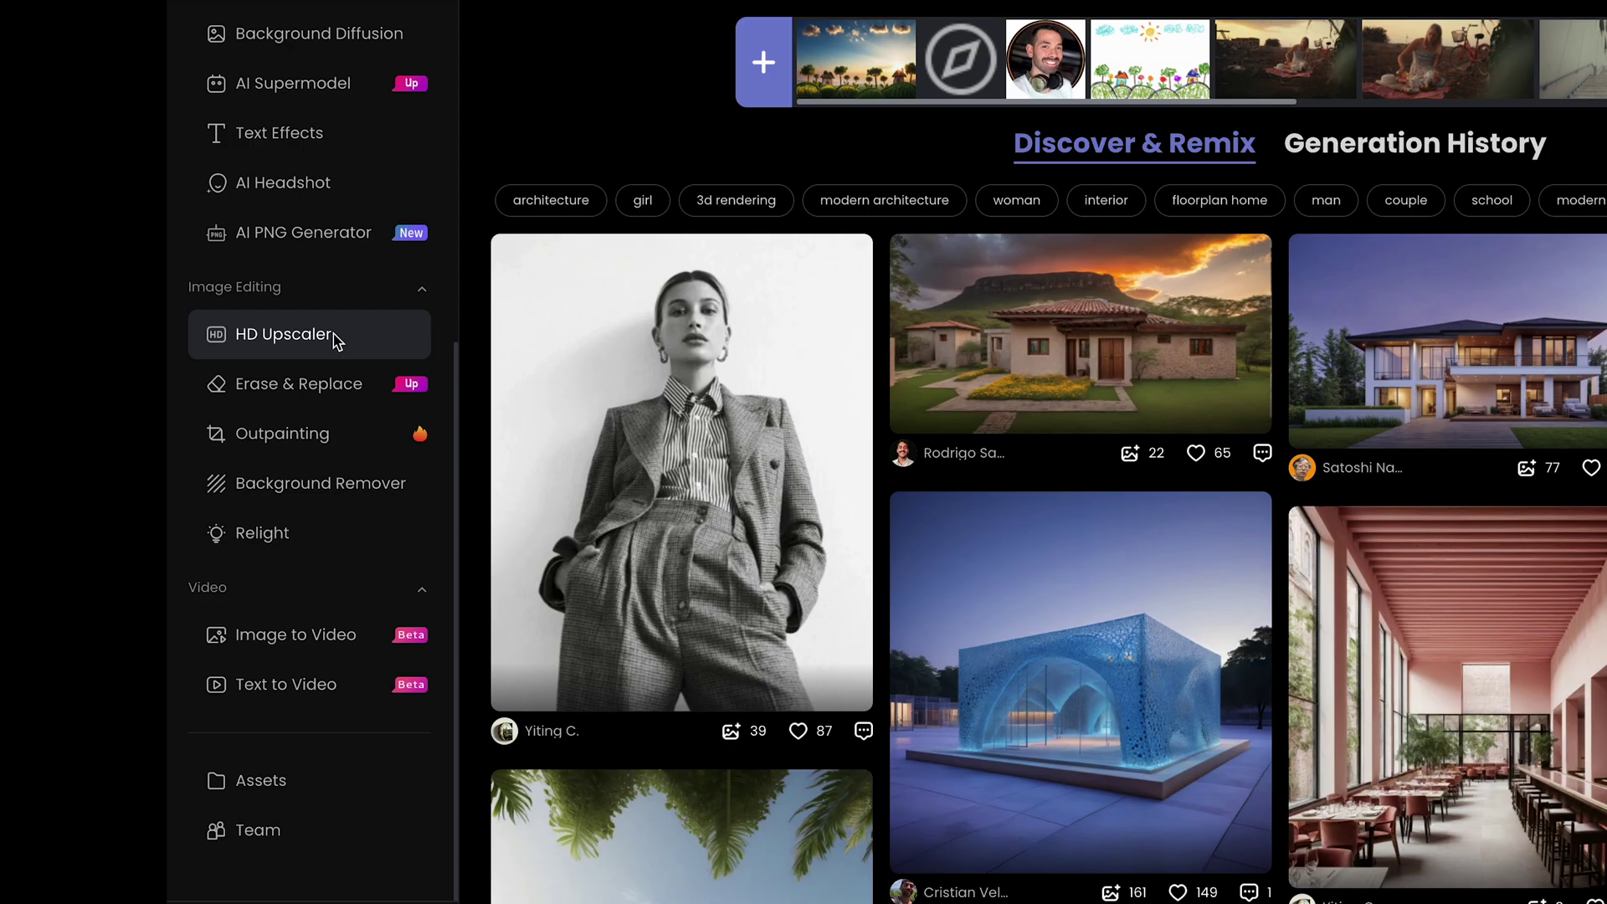
# Step: Expand the picnic photo in Outpainting and open the first widened result
pyautogui.click(417, 434)
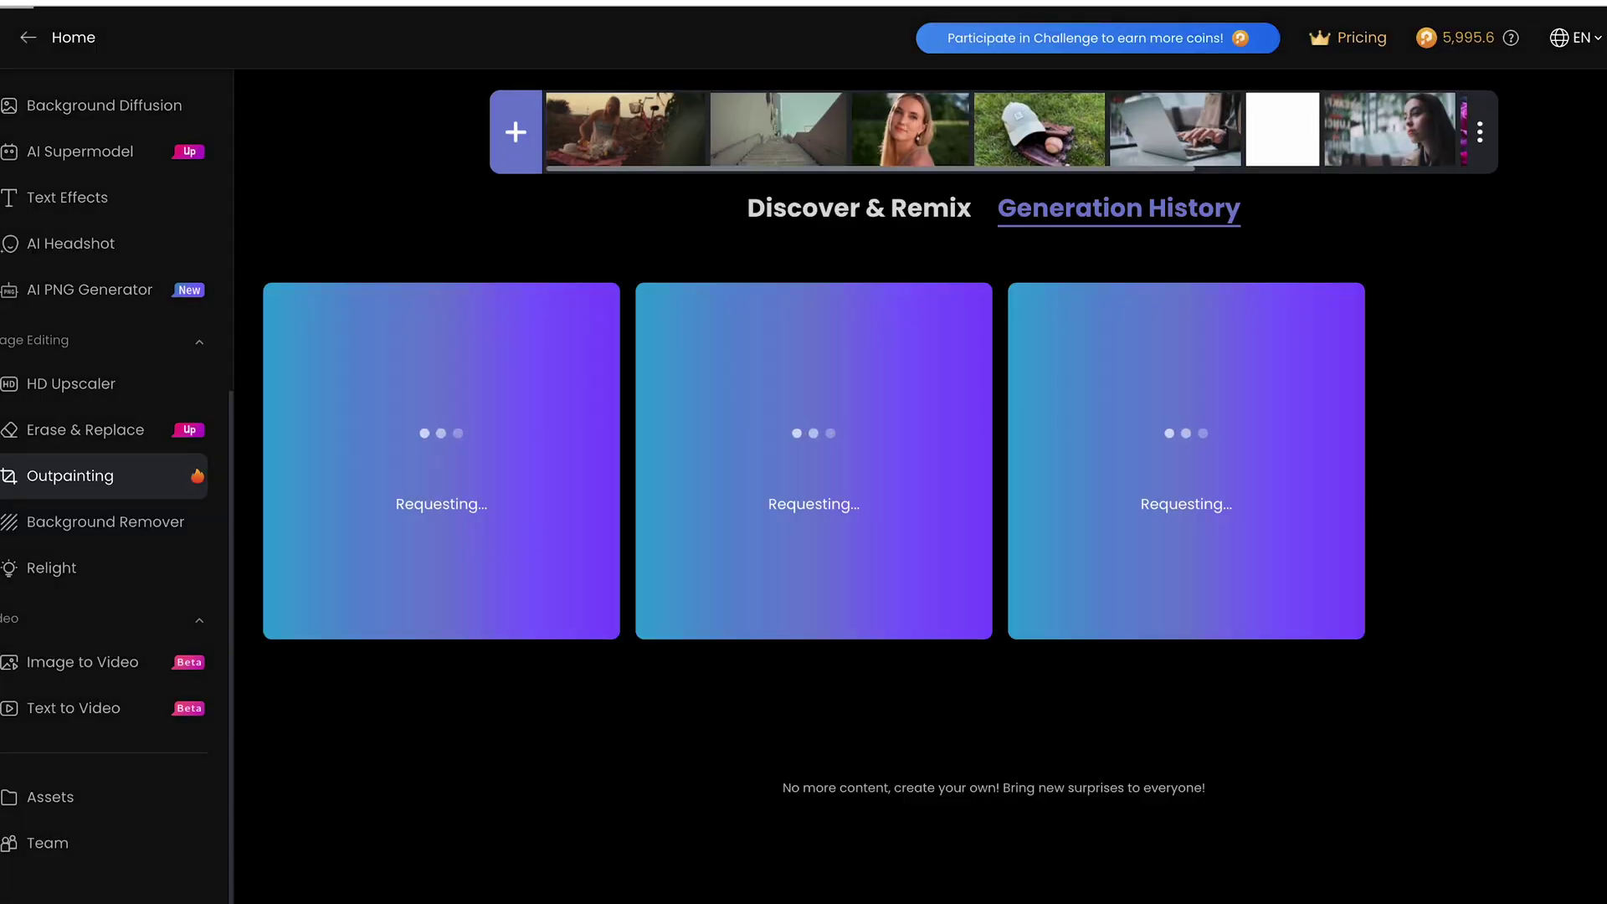
pyautogui.click(392, 382)
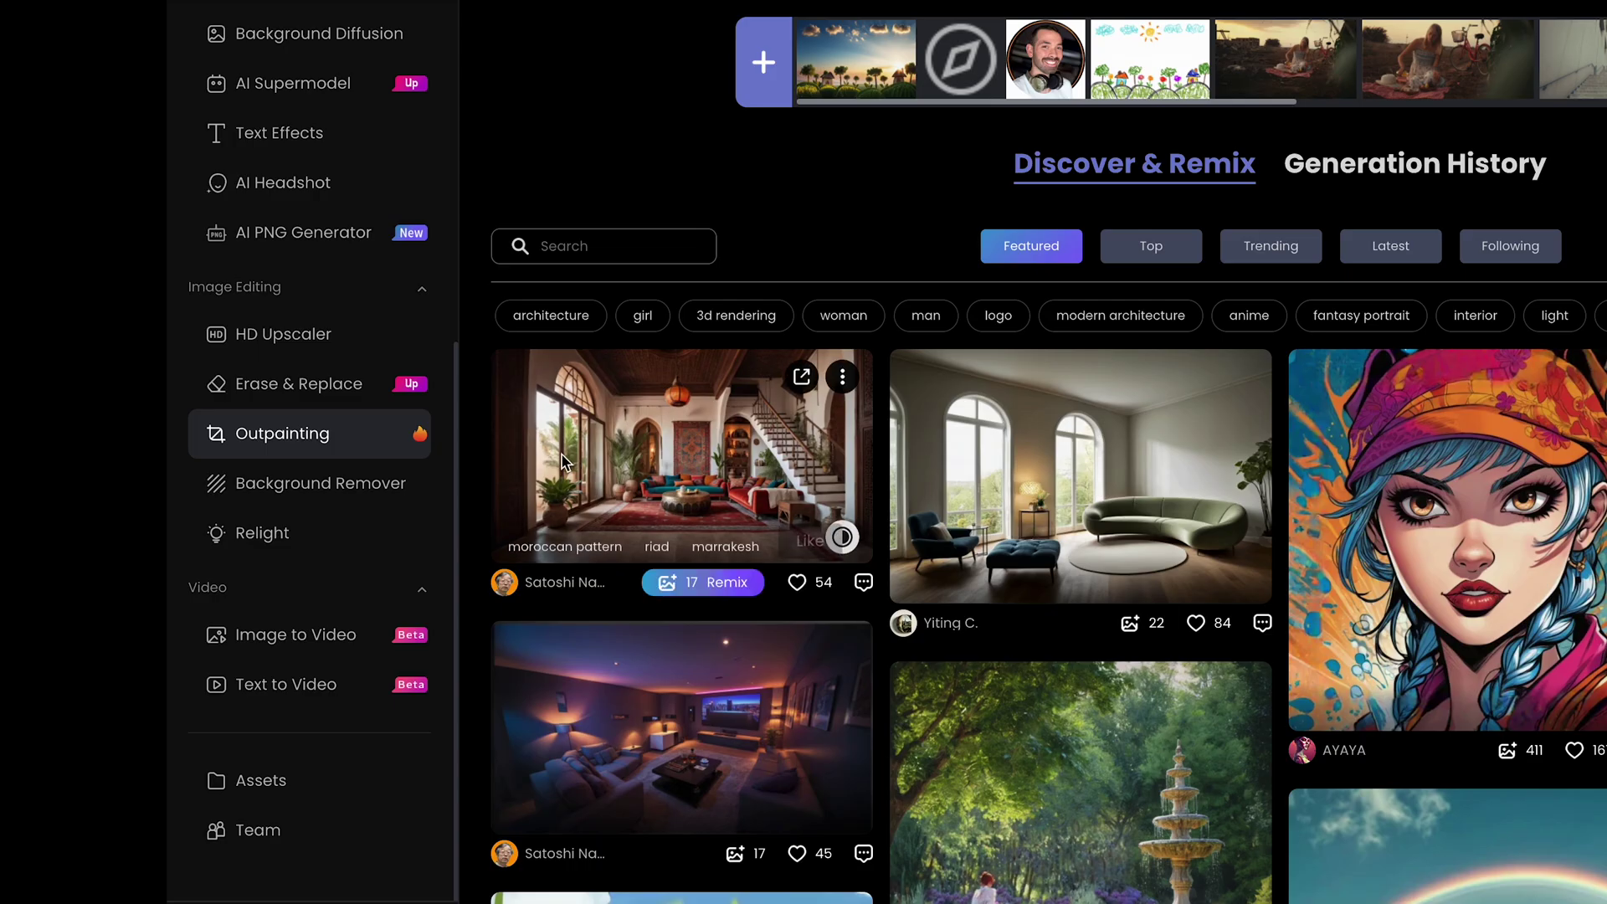
# Step: In Background Remover, compare the blazer-woman portrait before and after background removal
pyautogui.click(223, 479)
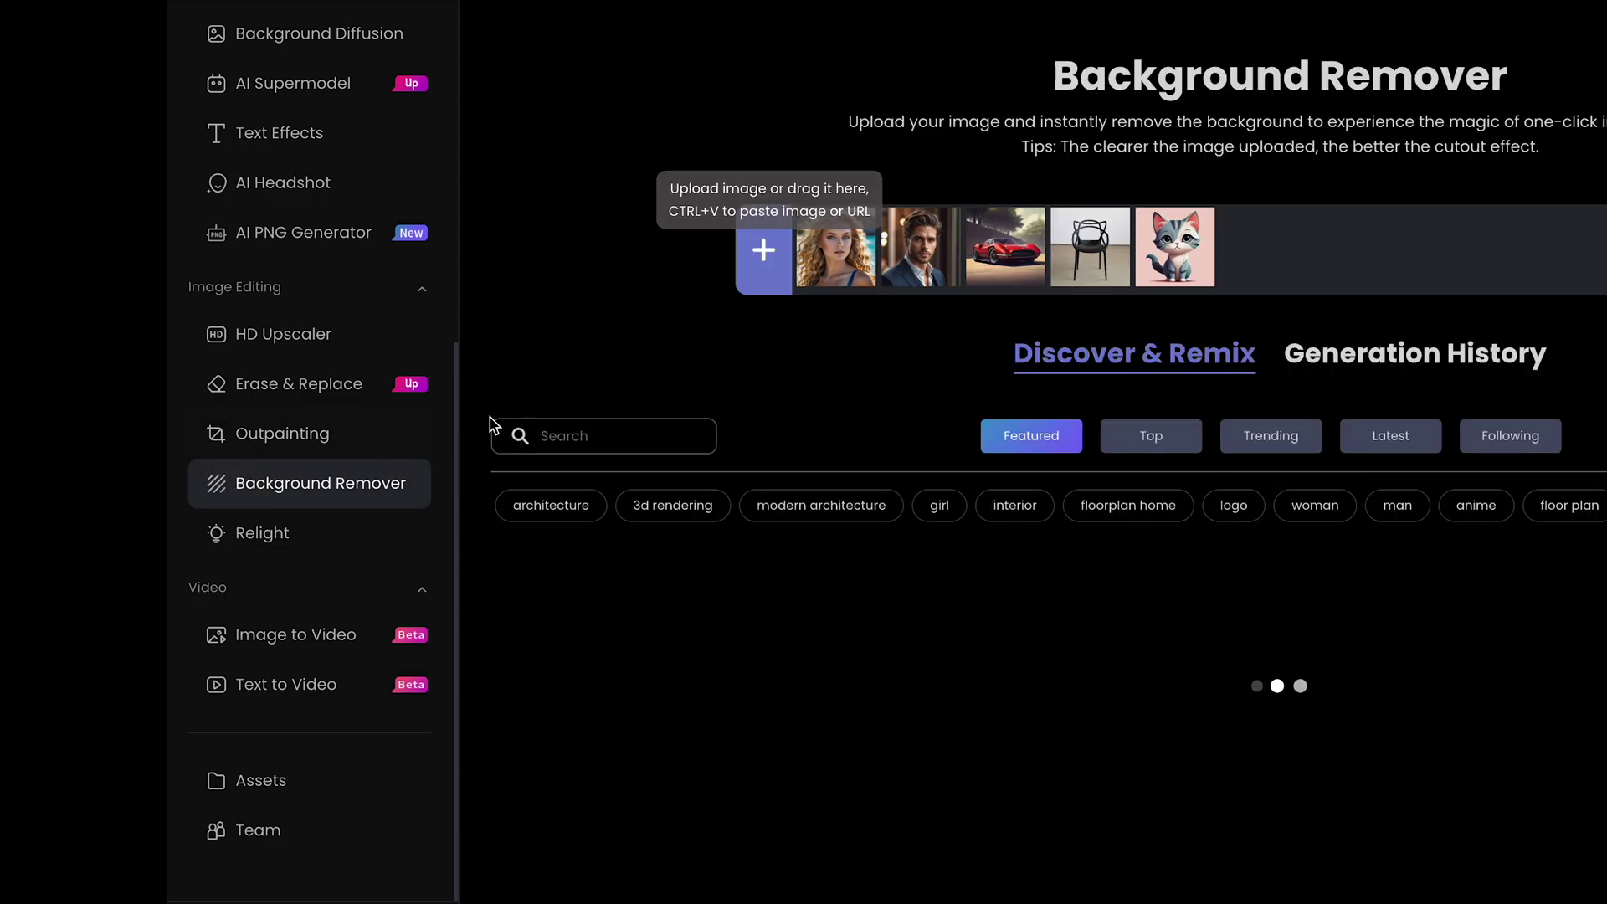
pyautogui.scroll(-3, 860, 470)
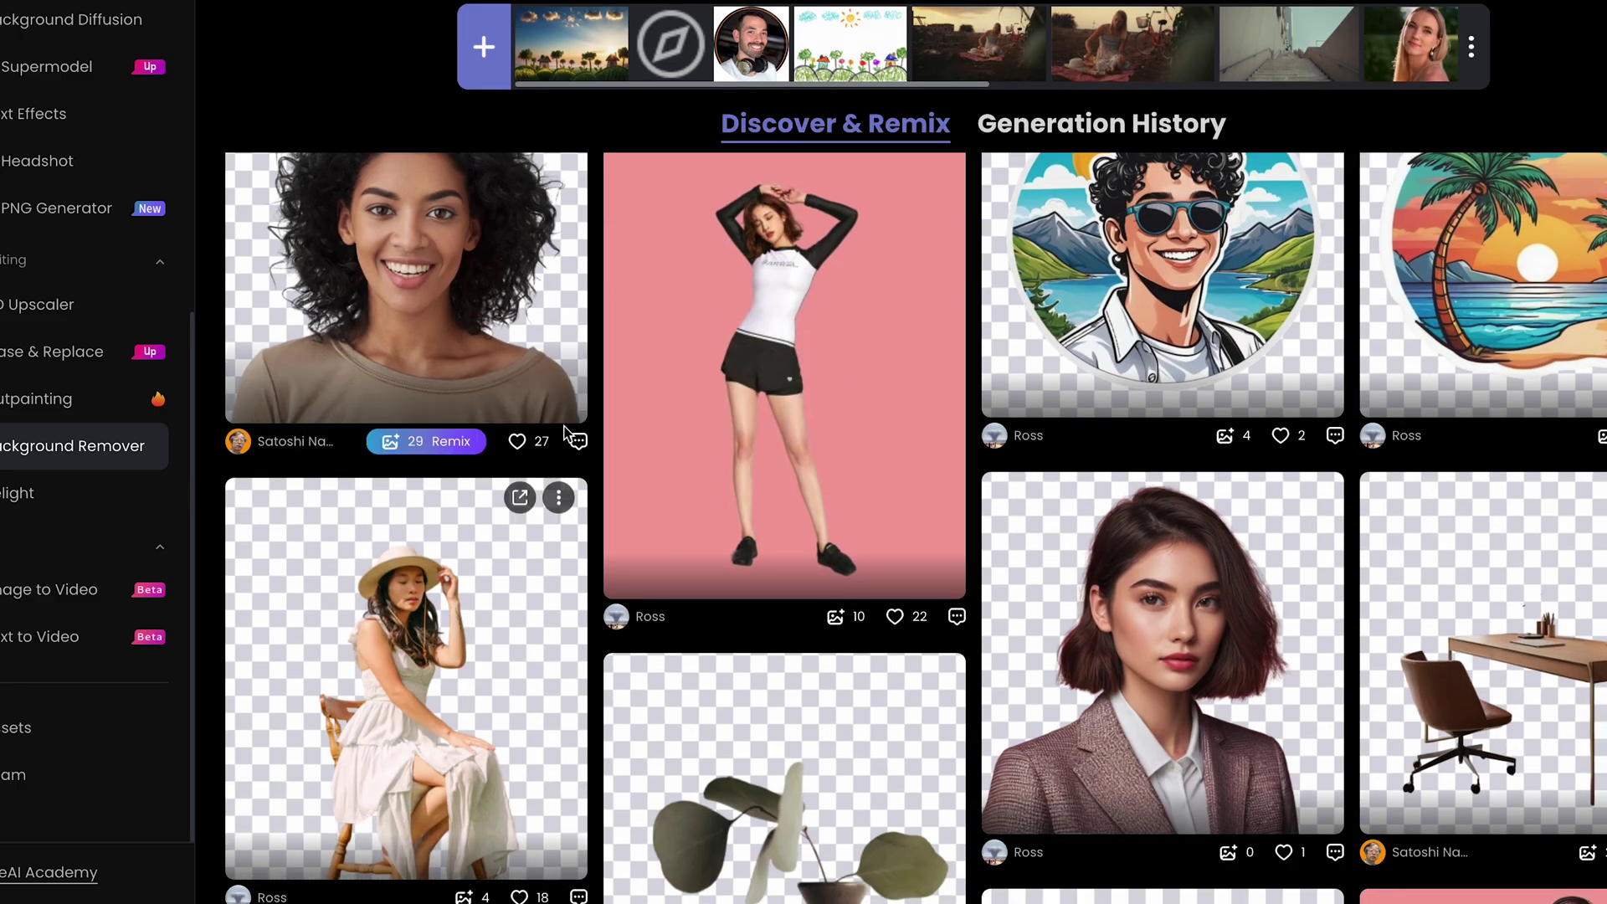
pyautogui.scroll(-2, 619, 537)
pyautogui.click(1163, 585)
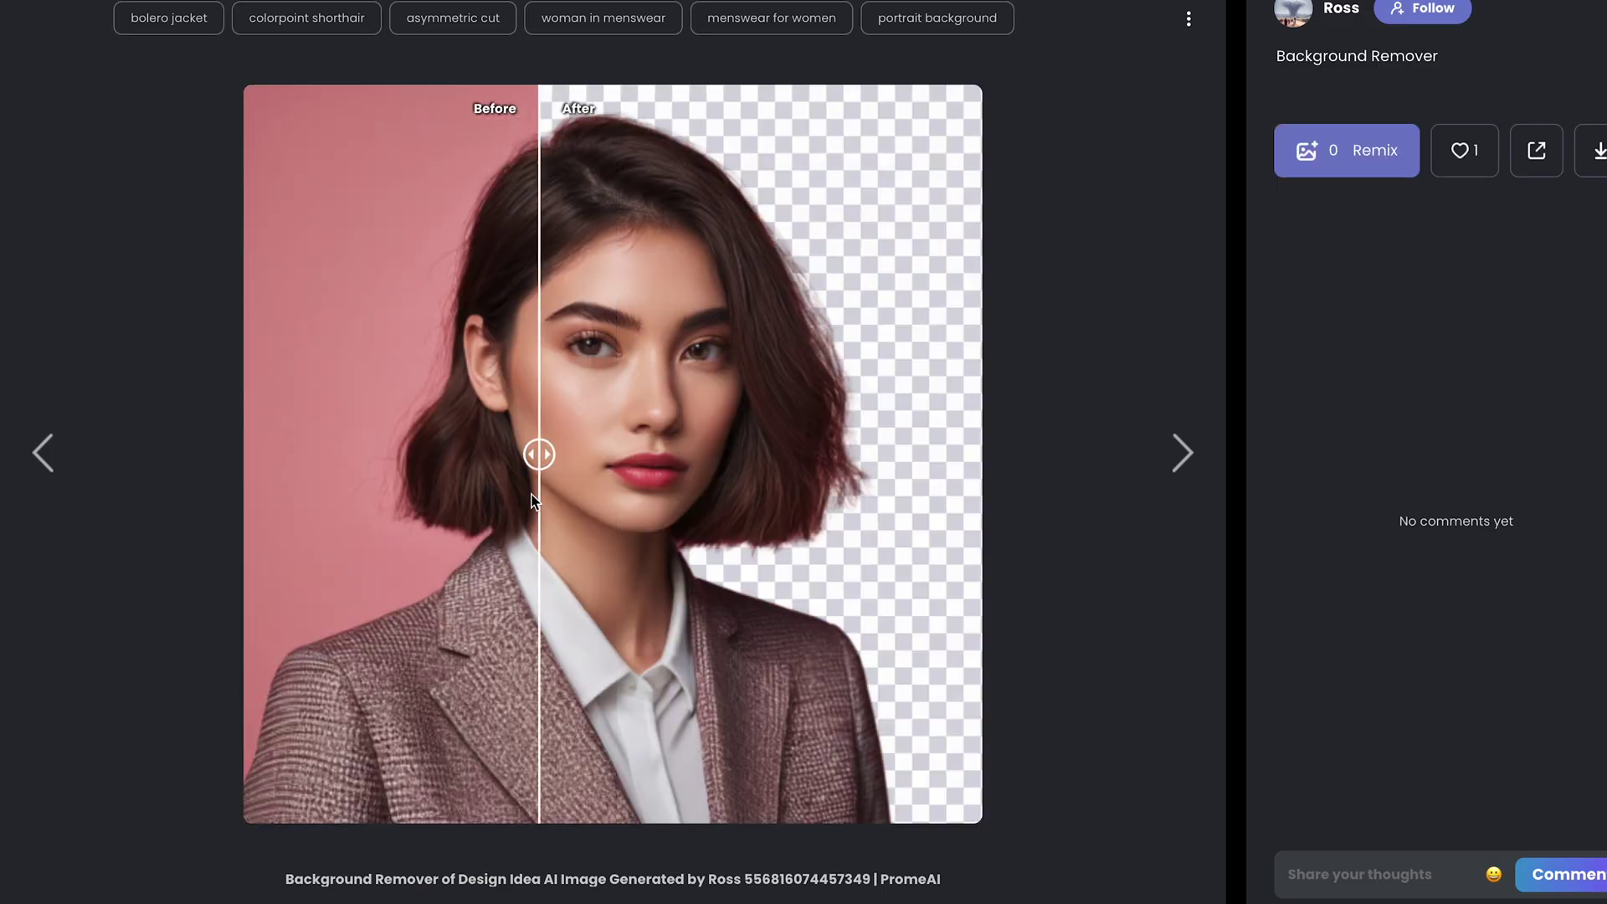
pyautogui.moveTo(904, 484); pyautogui.dragTo(624, 410)
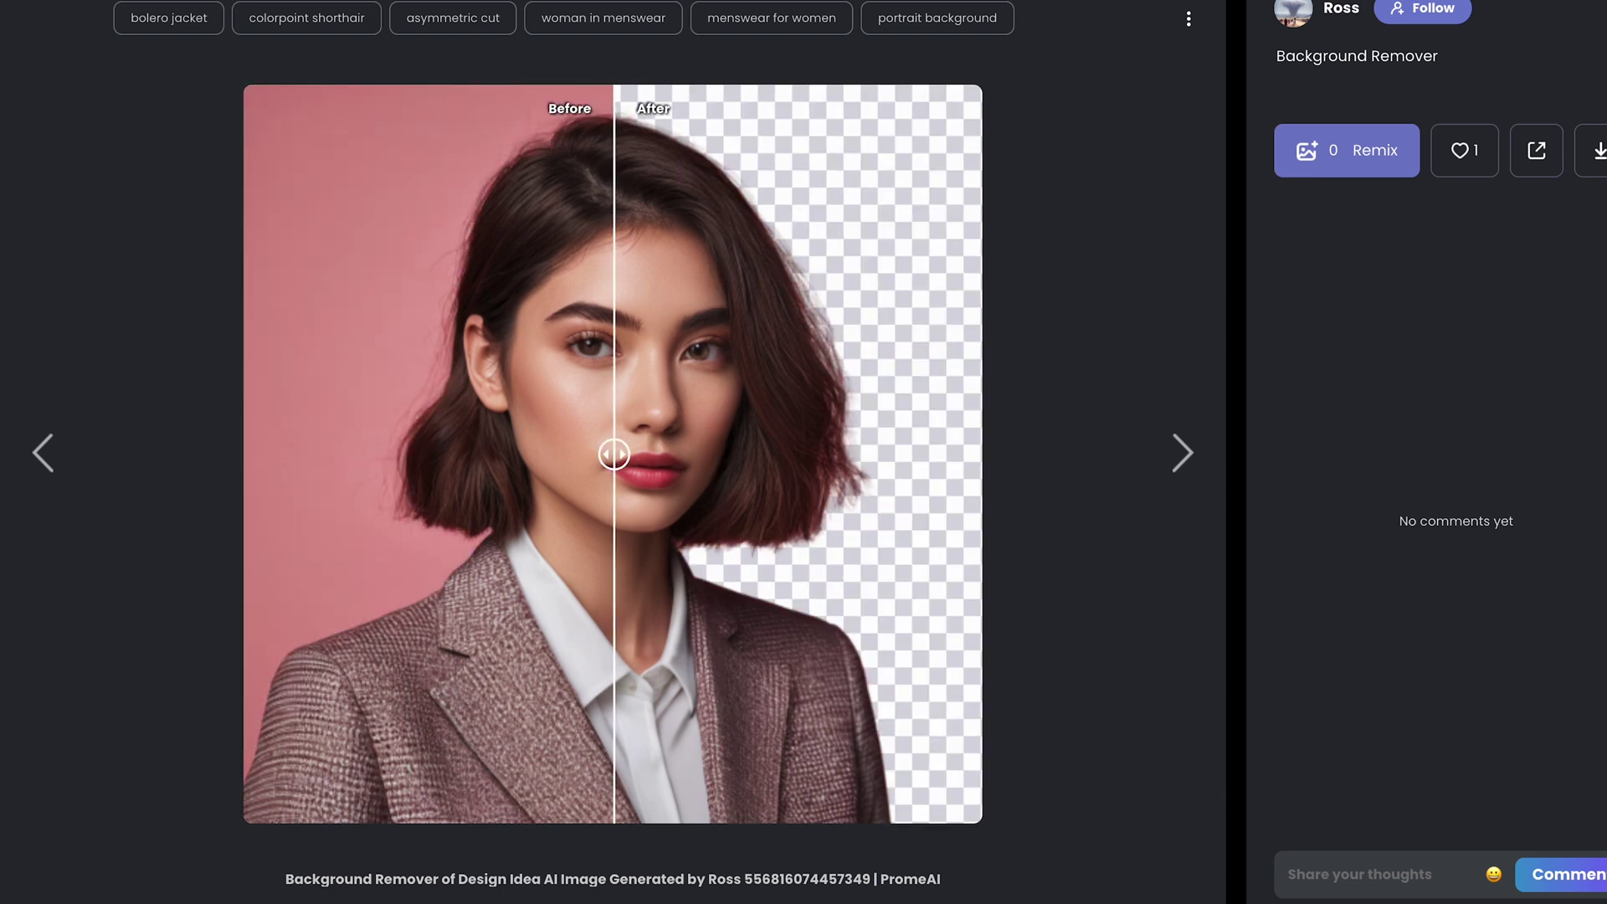
pyautogui.press('Escape')
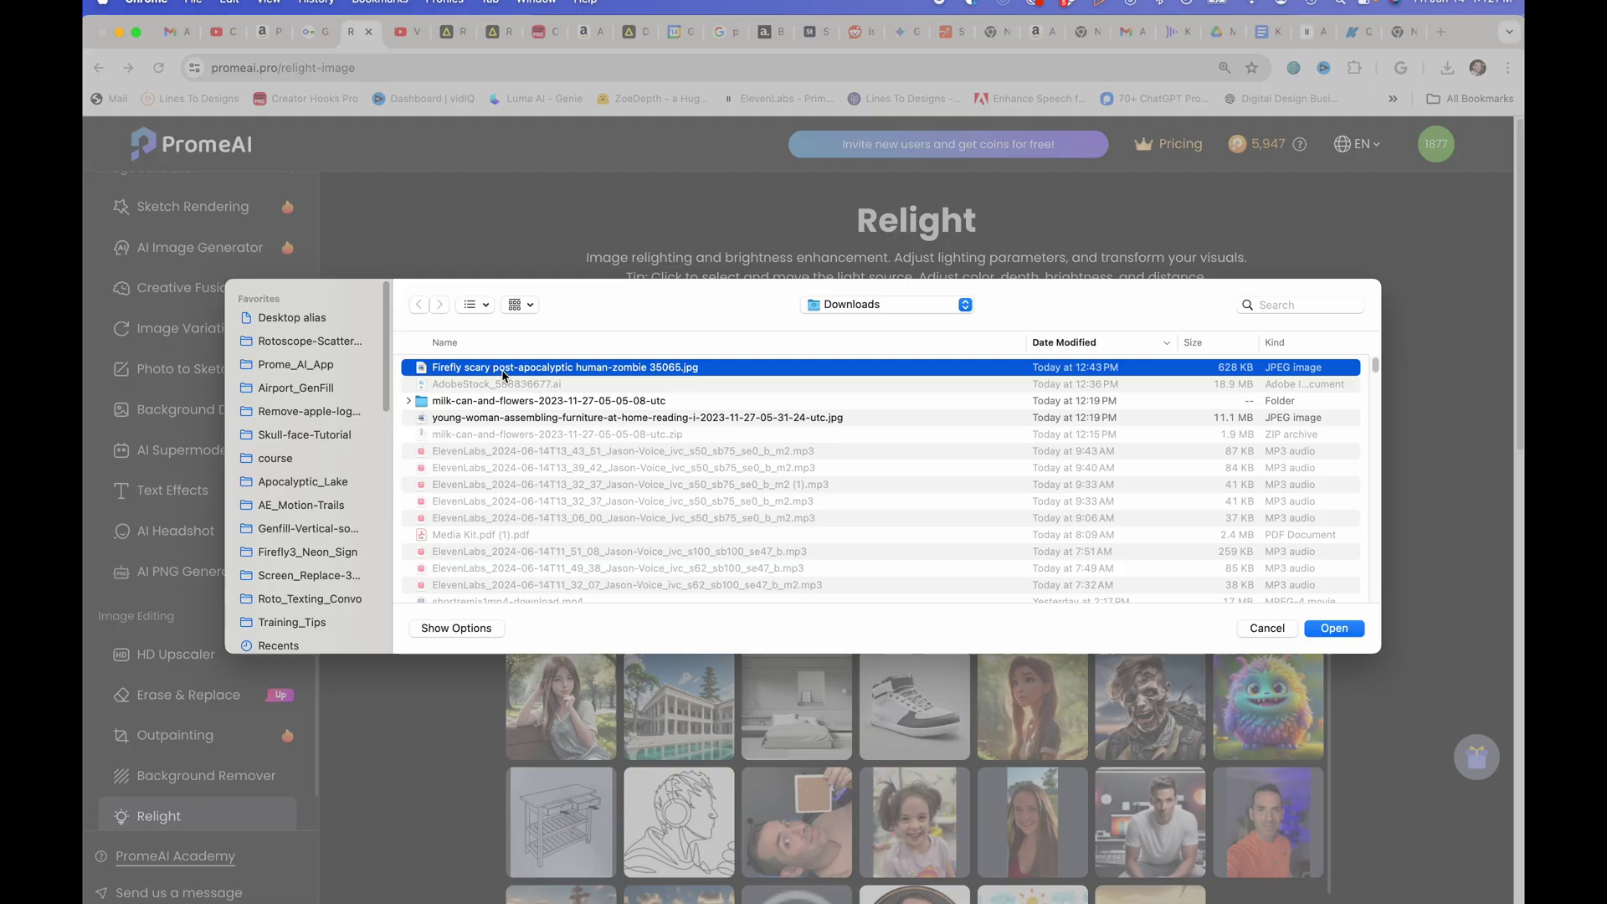
# Step: Upload the zombie image to Relight, adjust Ambient and strengthen the green Light 1
pyautogui.press('Return')
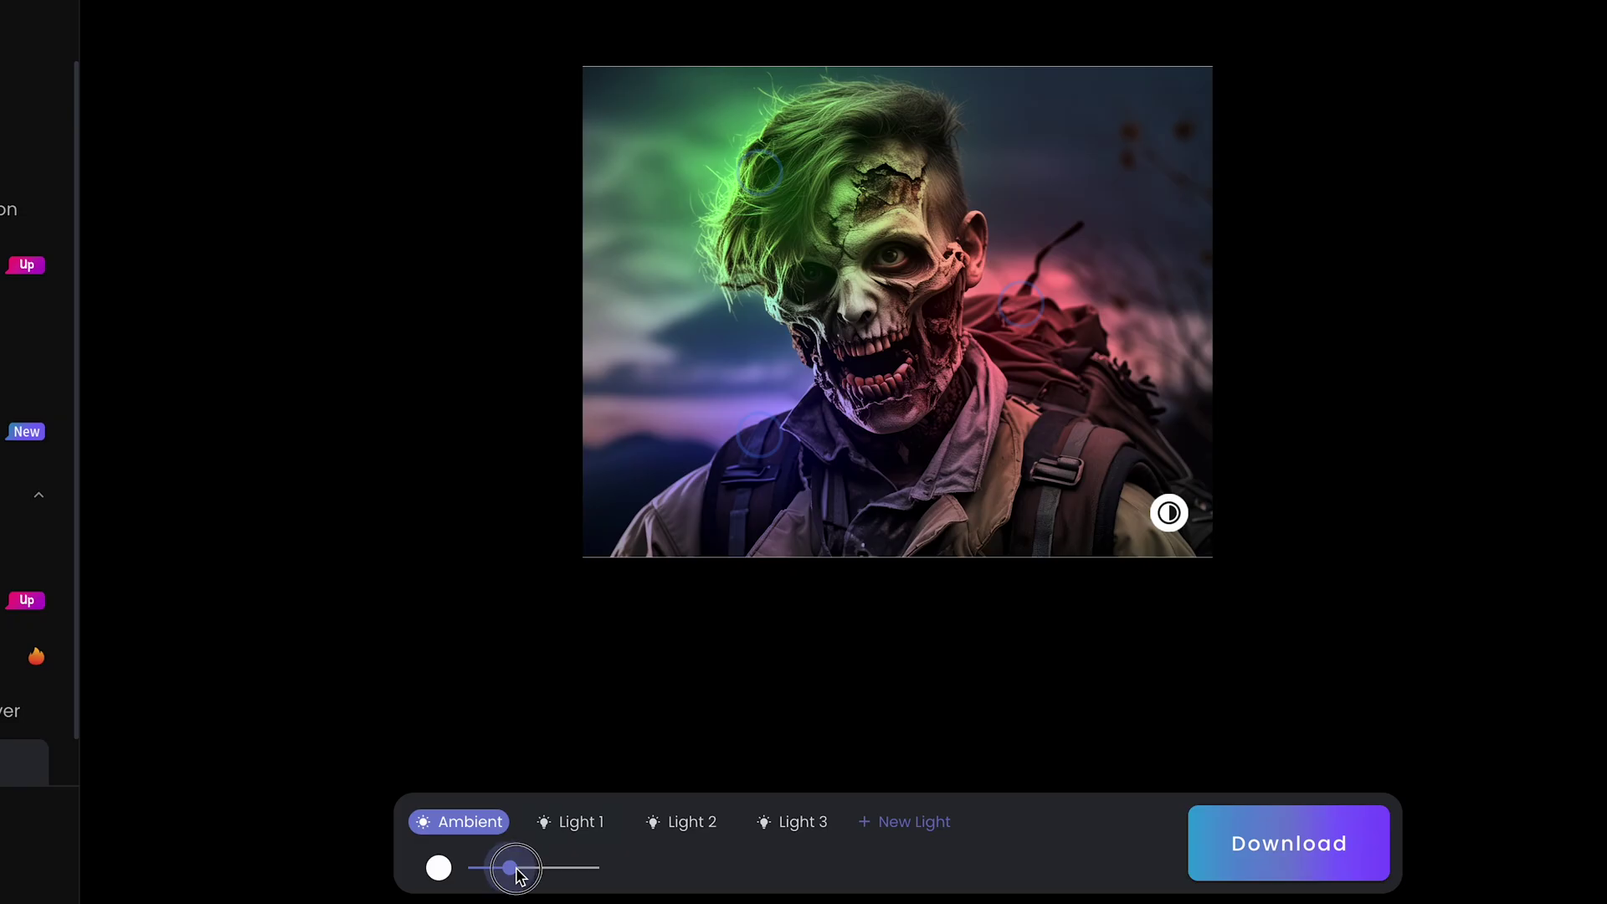
pyautogui.moveTo(634, 890); pyautogui.dragTo(641, 890)
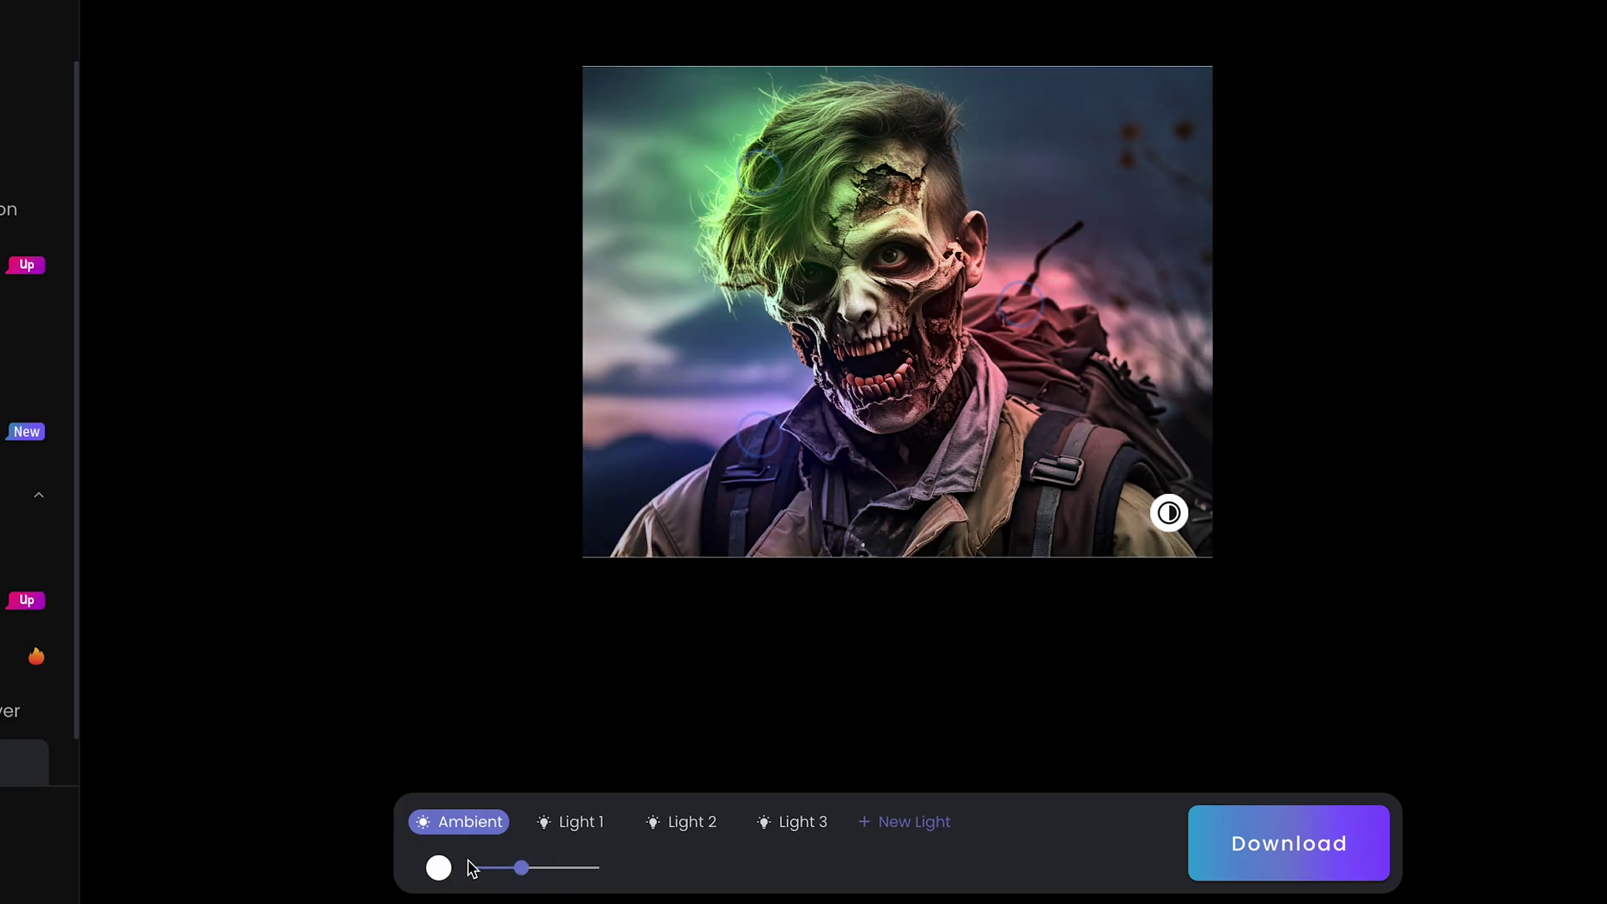
pyautogui.moveTo(503, 868)
pyautogui.mouseDown()
pyautogui.moveTo(576, 874)
pyautogui.moveTo(507, 875)
pyautogui.mouseUp()
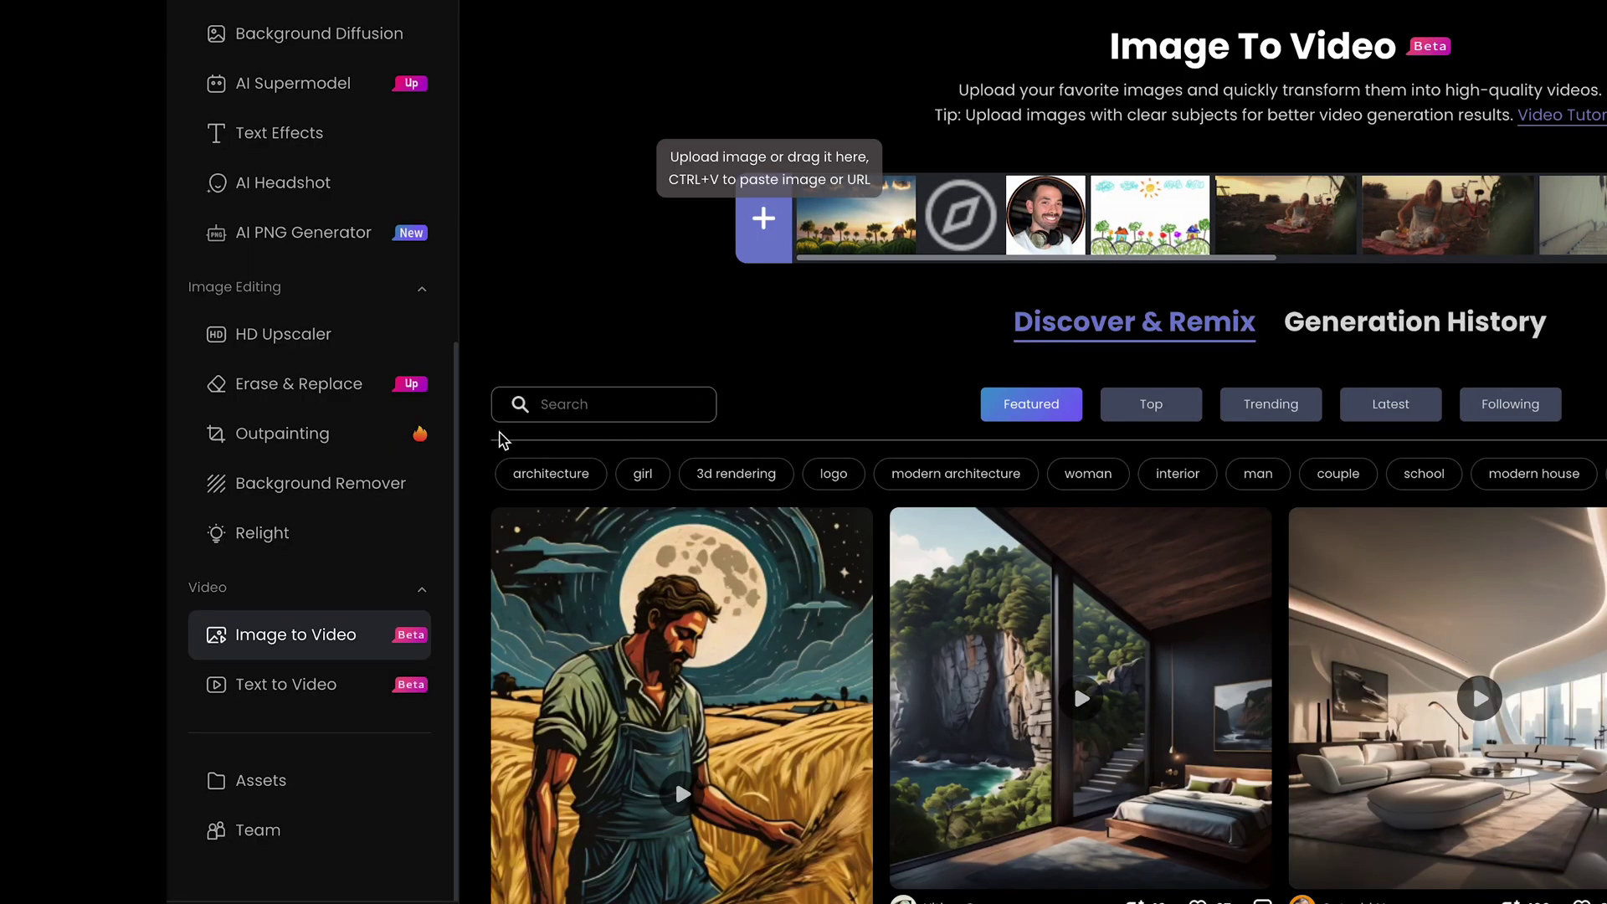
# Step: Watch the farmer example video in Image to Video
pyautogui.scroll(-1, 617, 363)
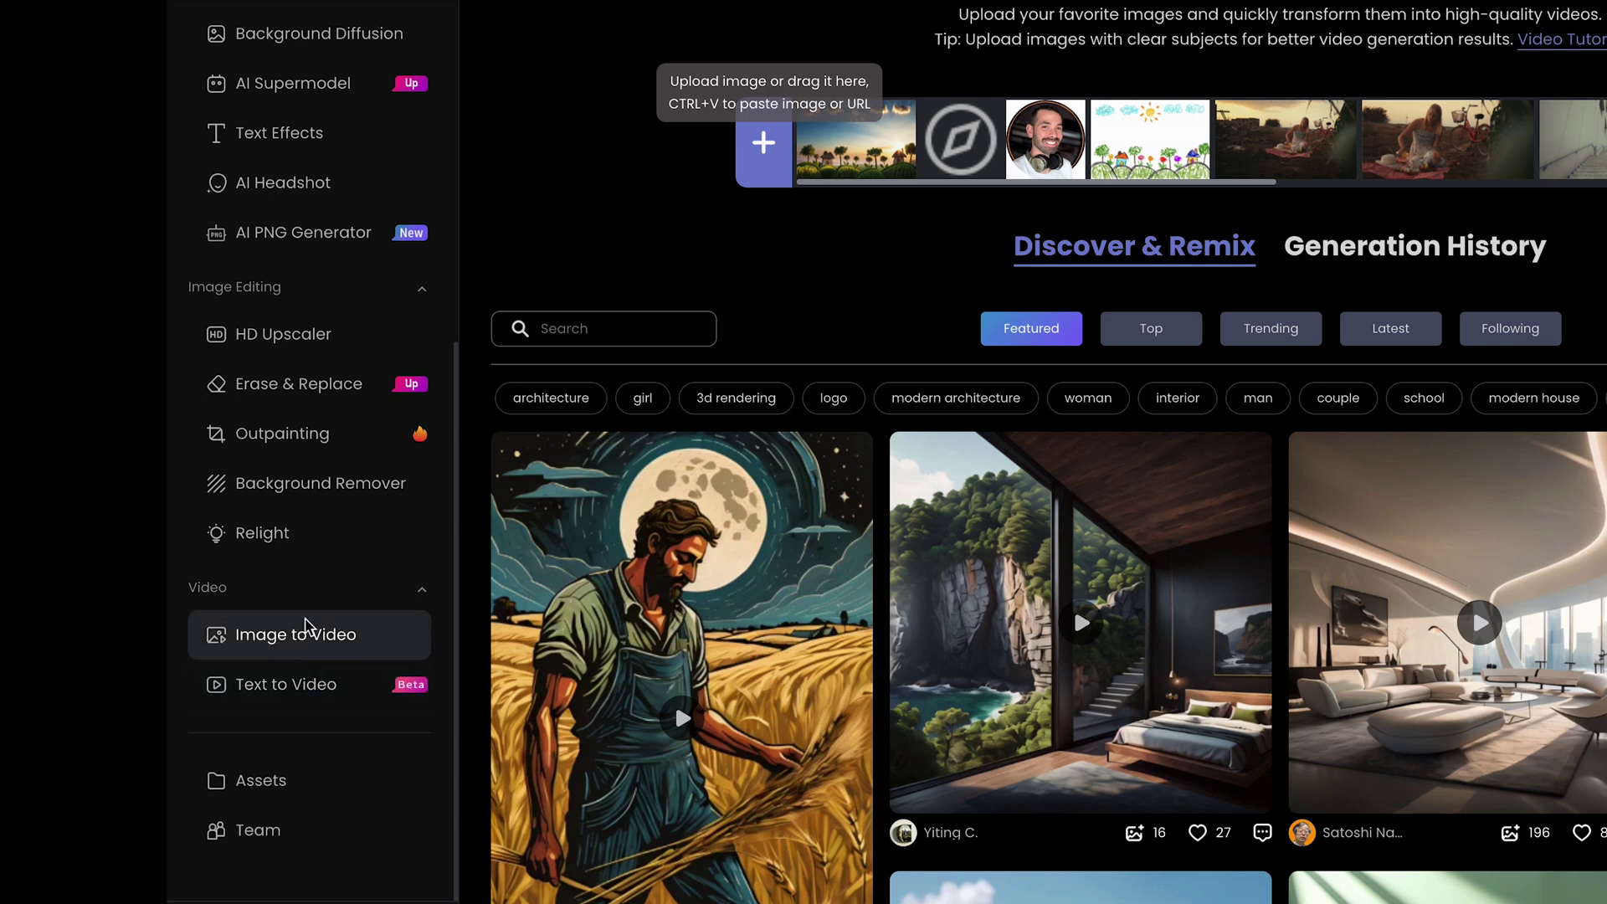
pyautogui.click(703, 550)
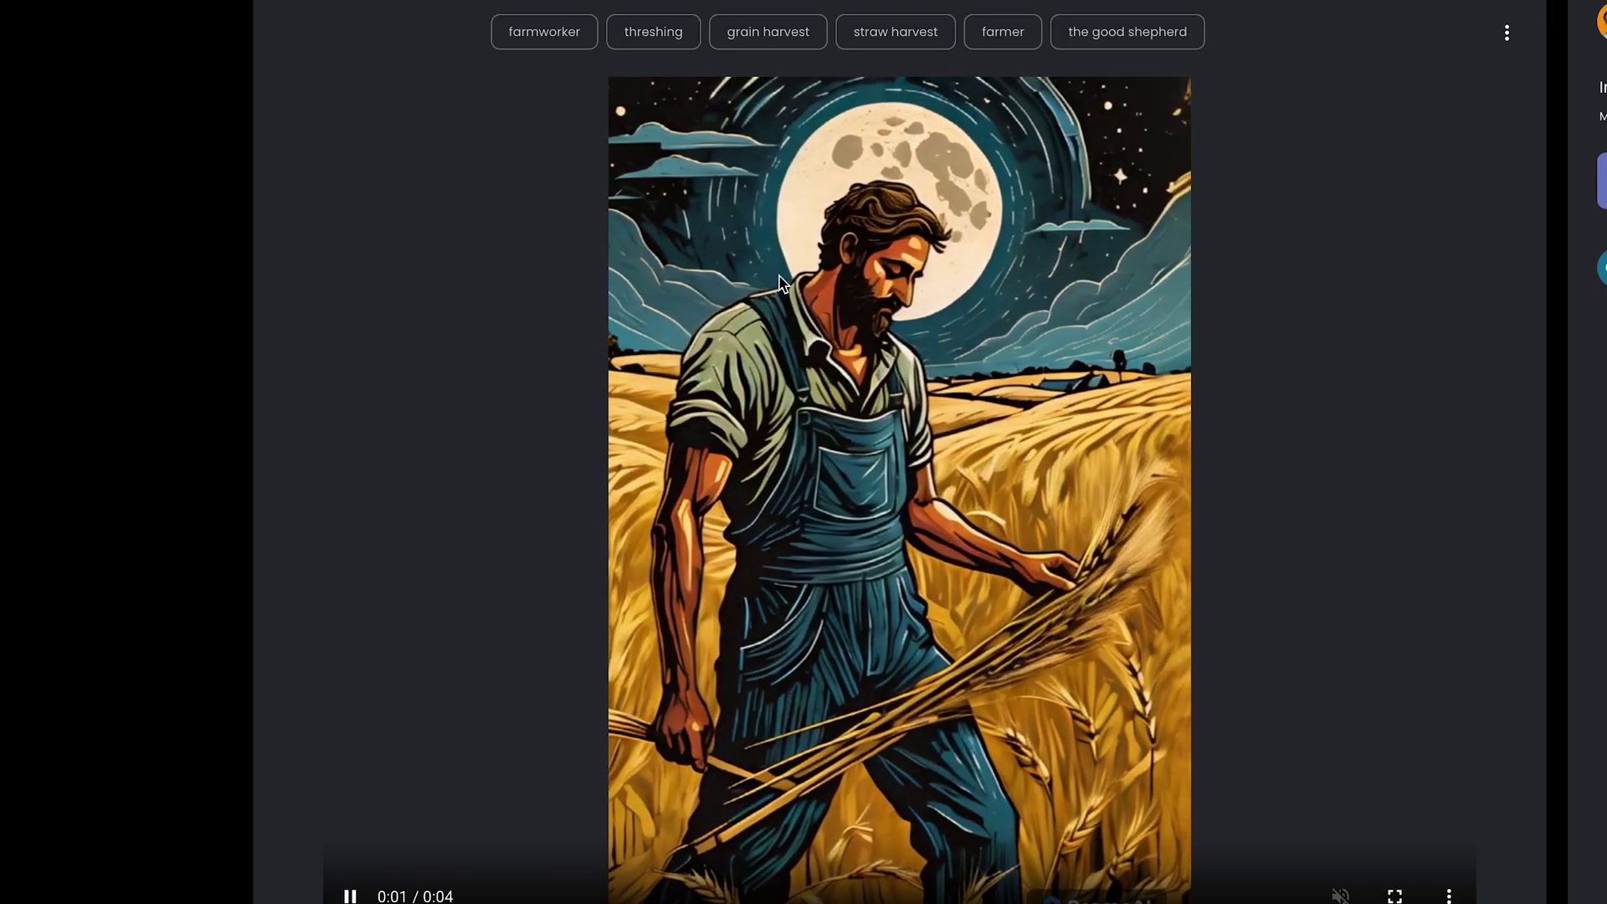
pyautogui.press('Escape')
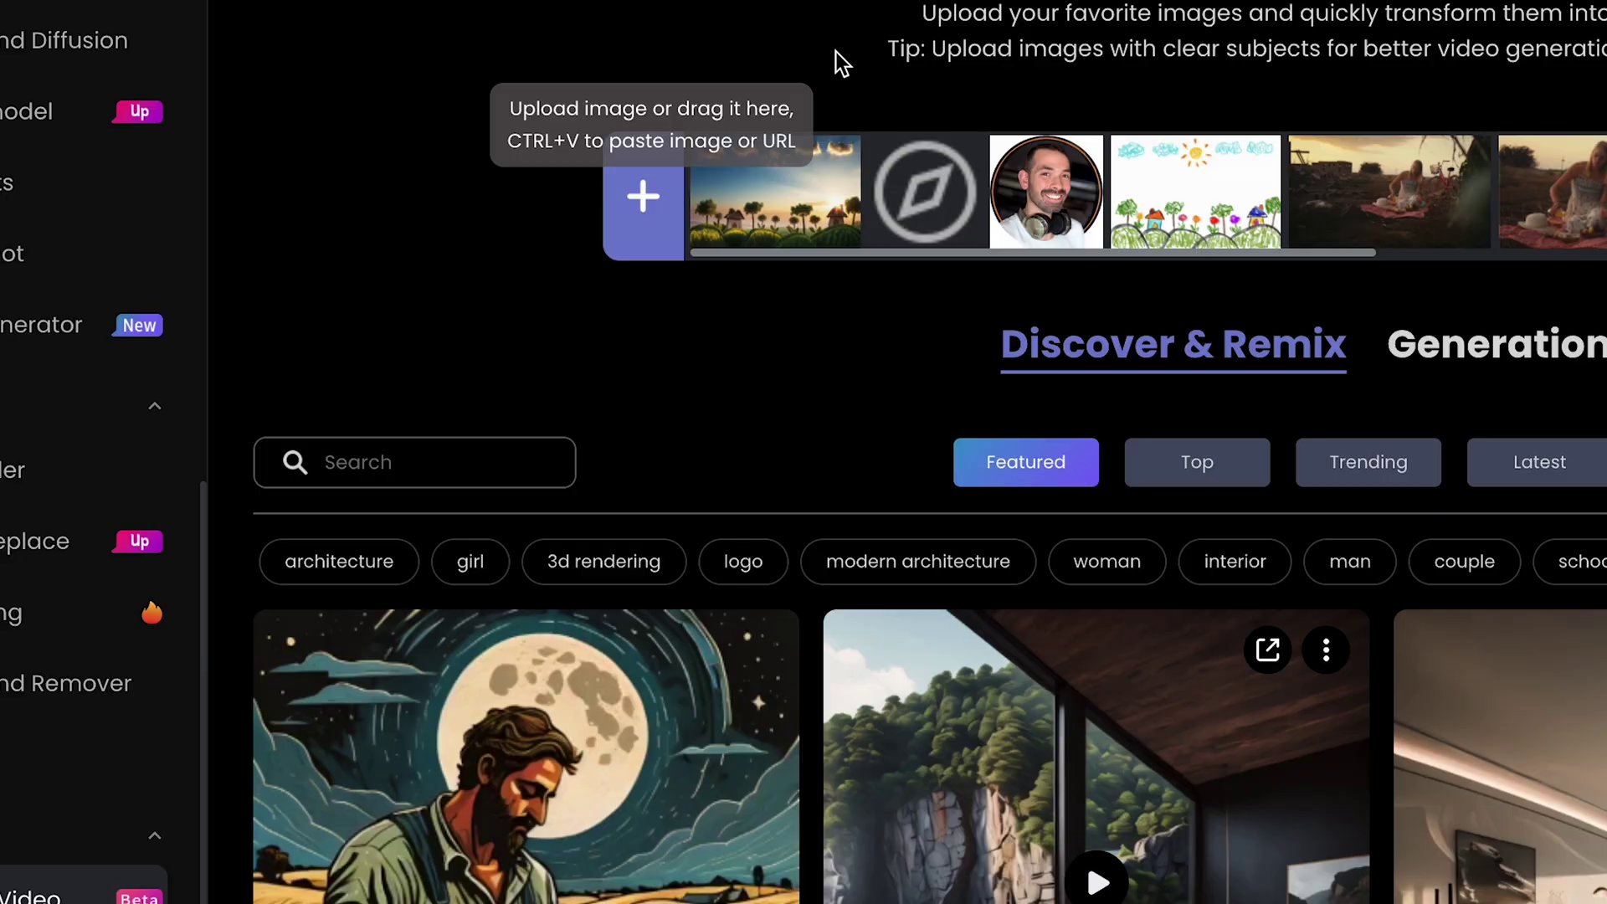
# Step: Generate a video from the man's headshot with a Motion setting and play it from history
pyautogui.click(644, 242)
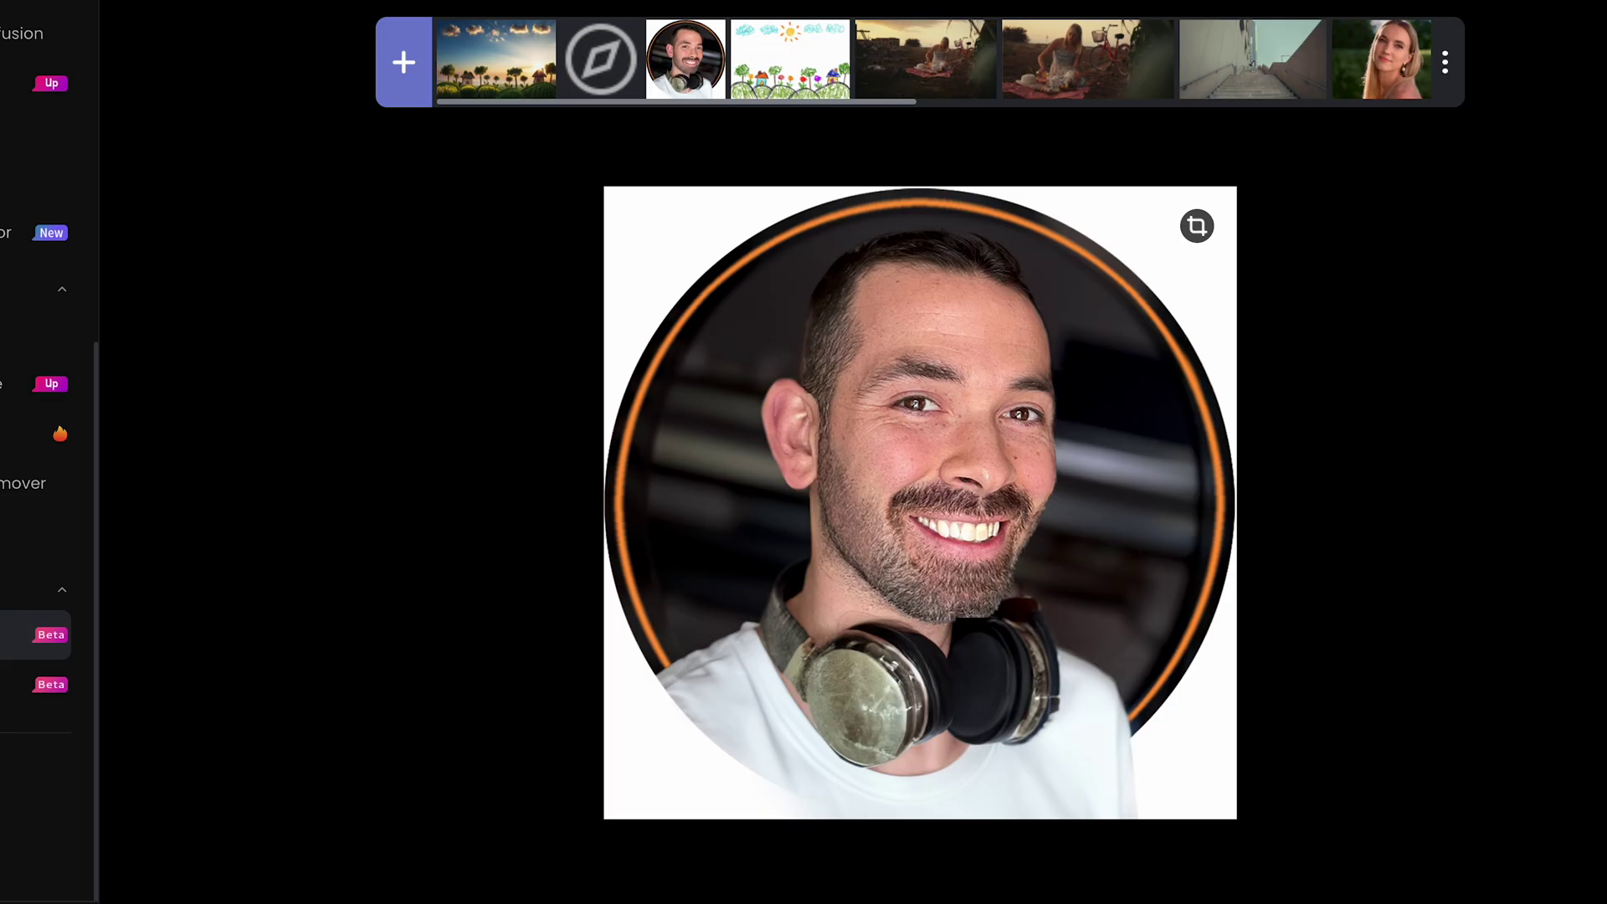
pyautogui.click(583, 903)
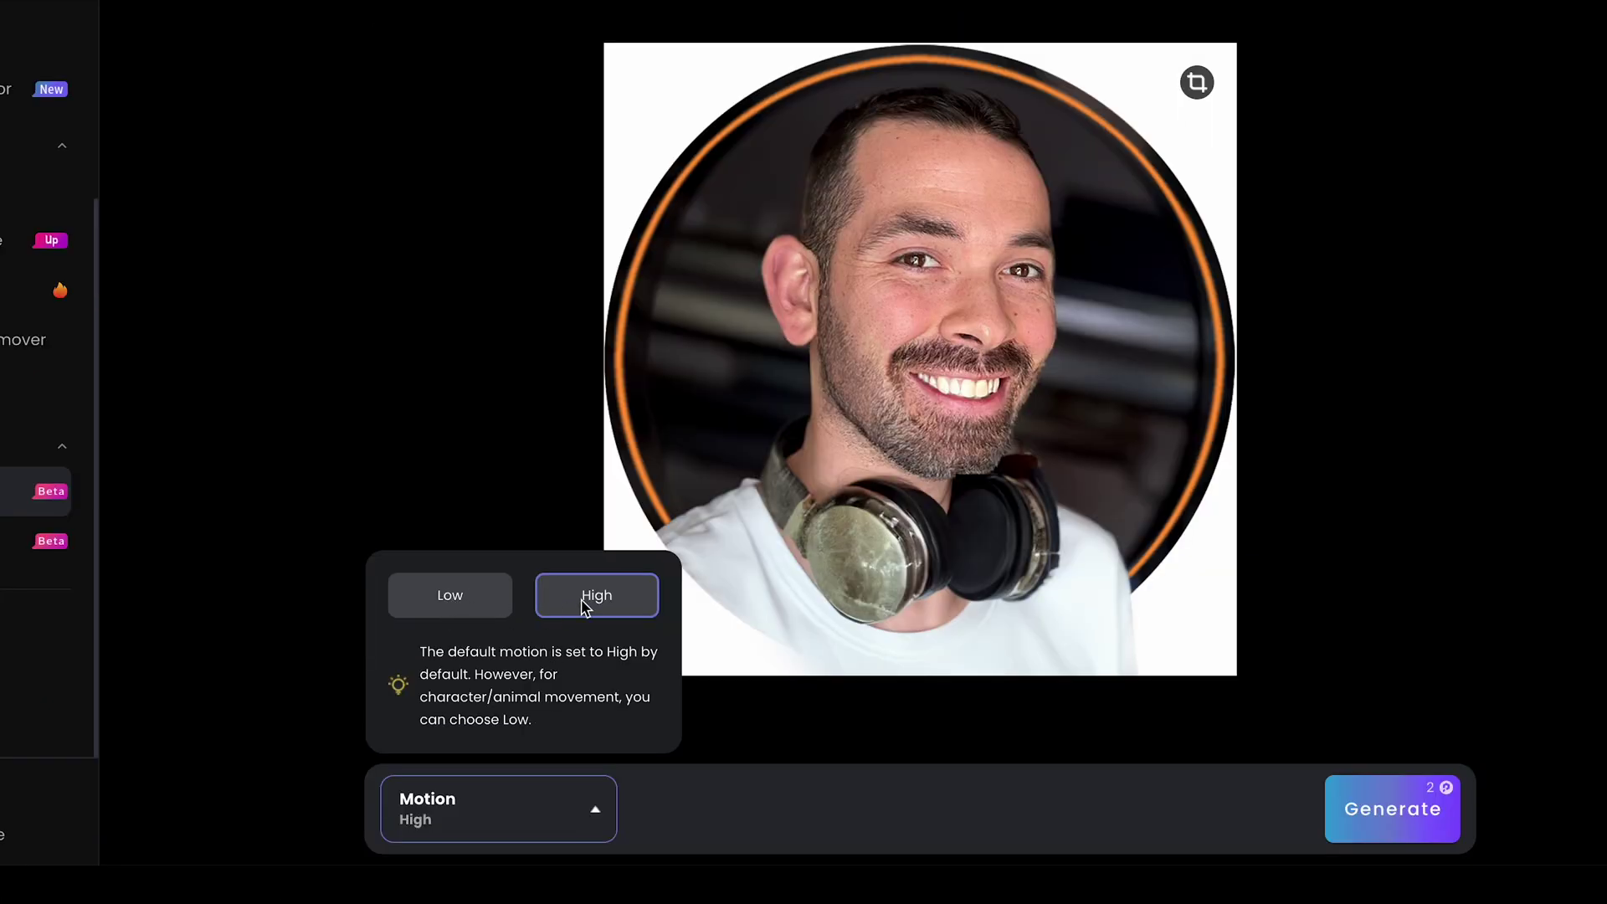
pyautogui.click(1333, 791)
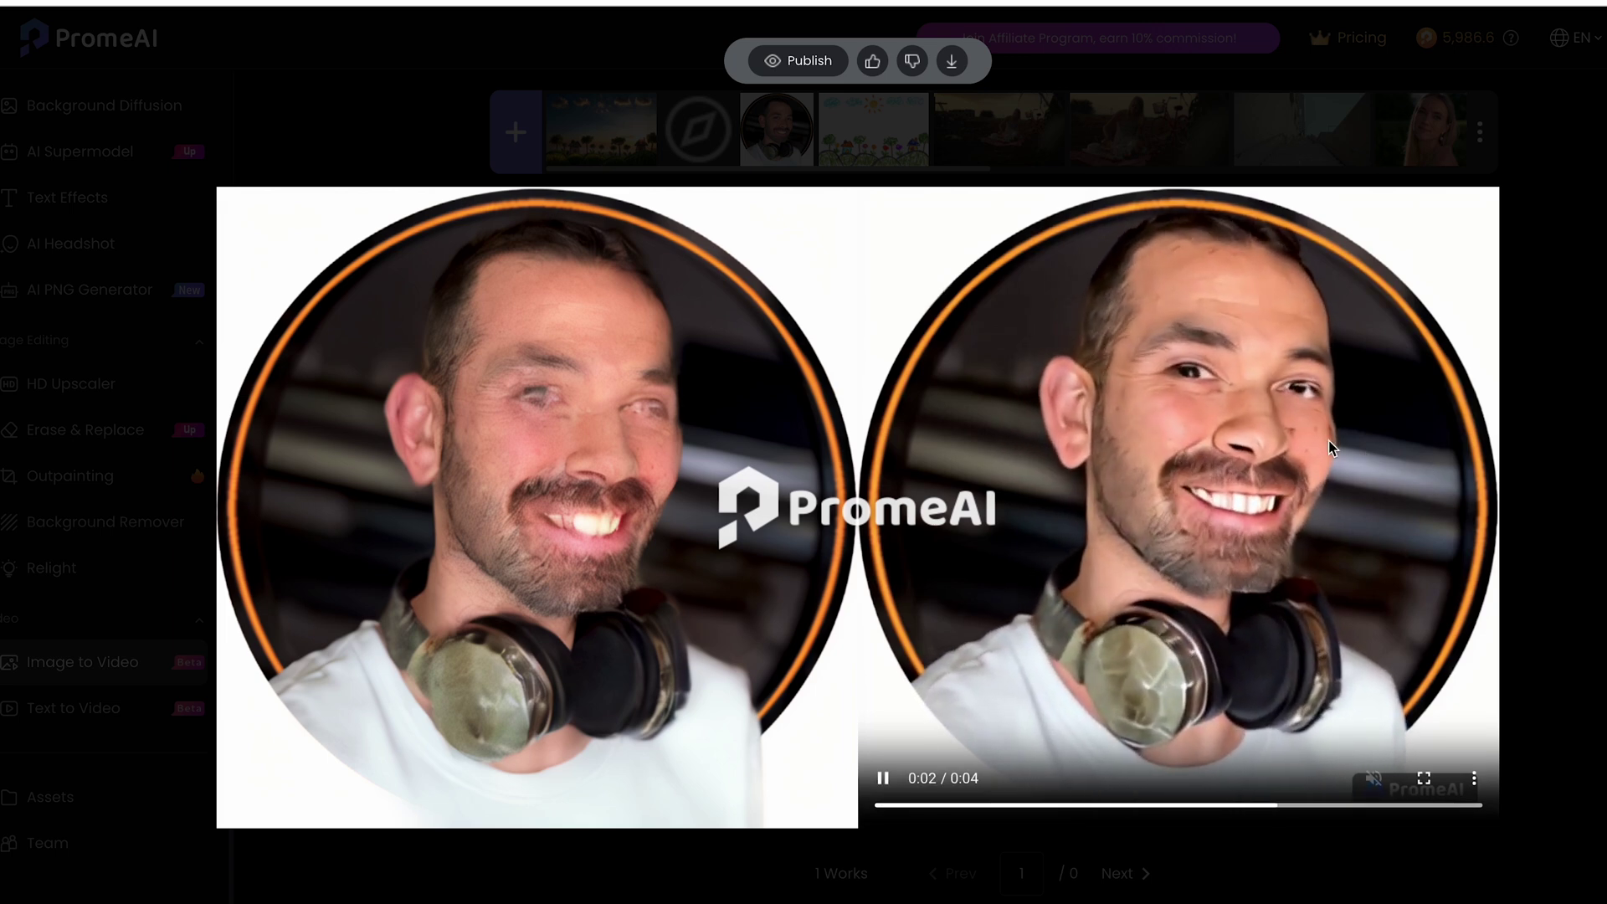
pyautogui.click(1590, 501)
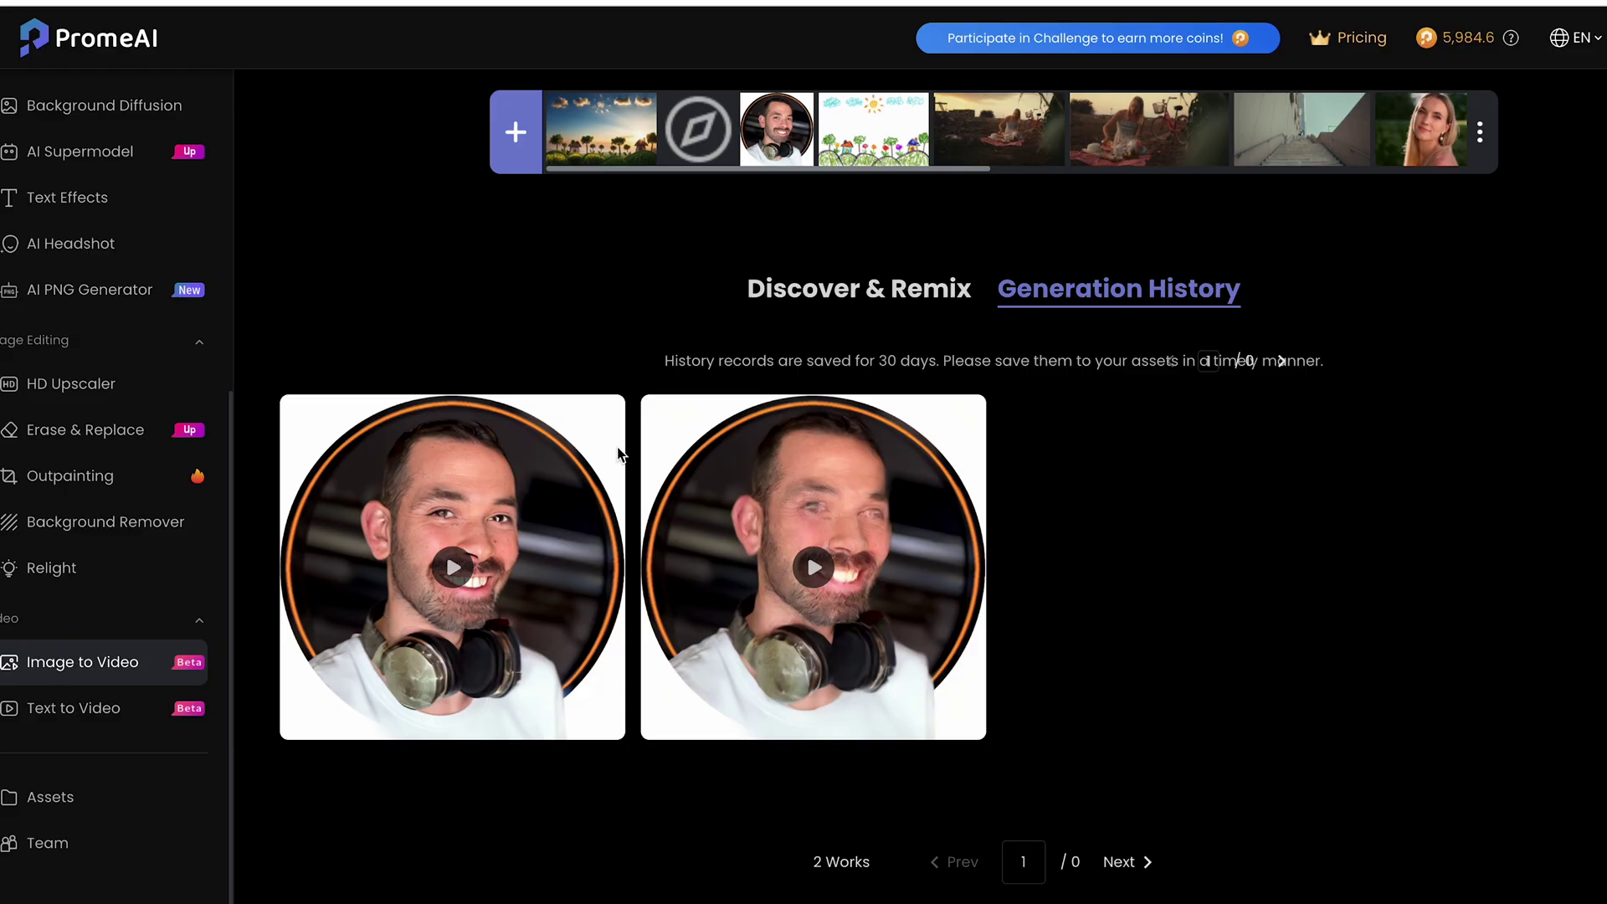
pyautogui.click(416, 523)
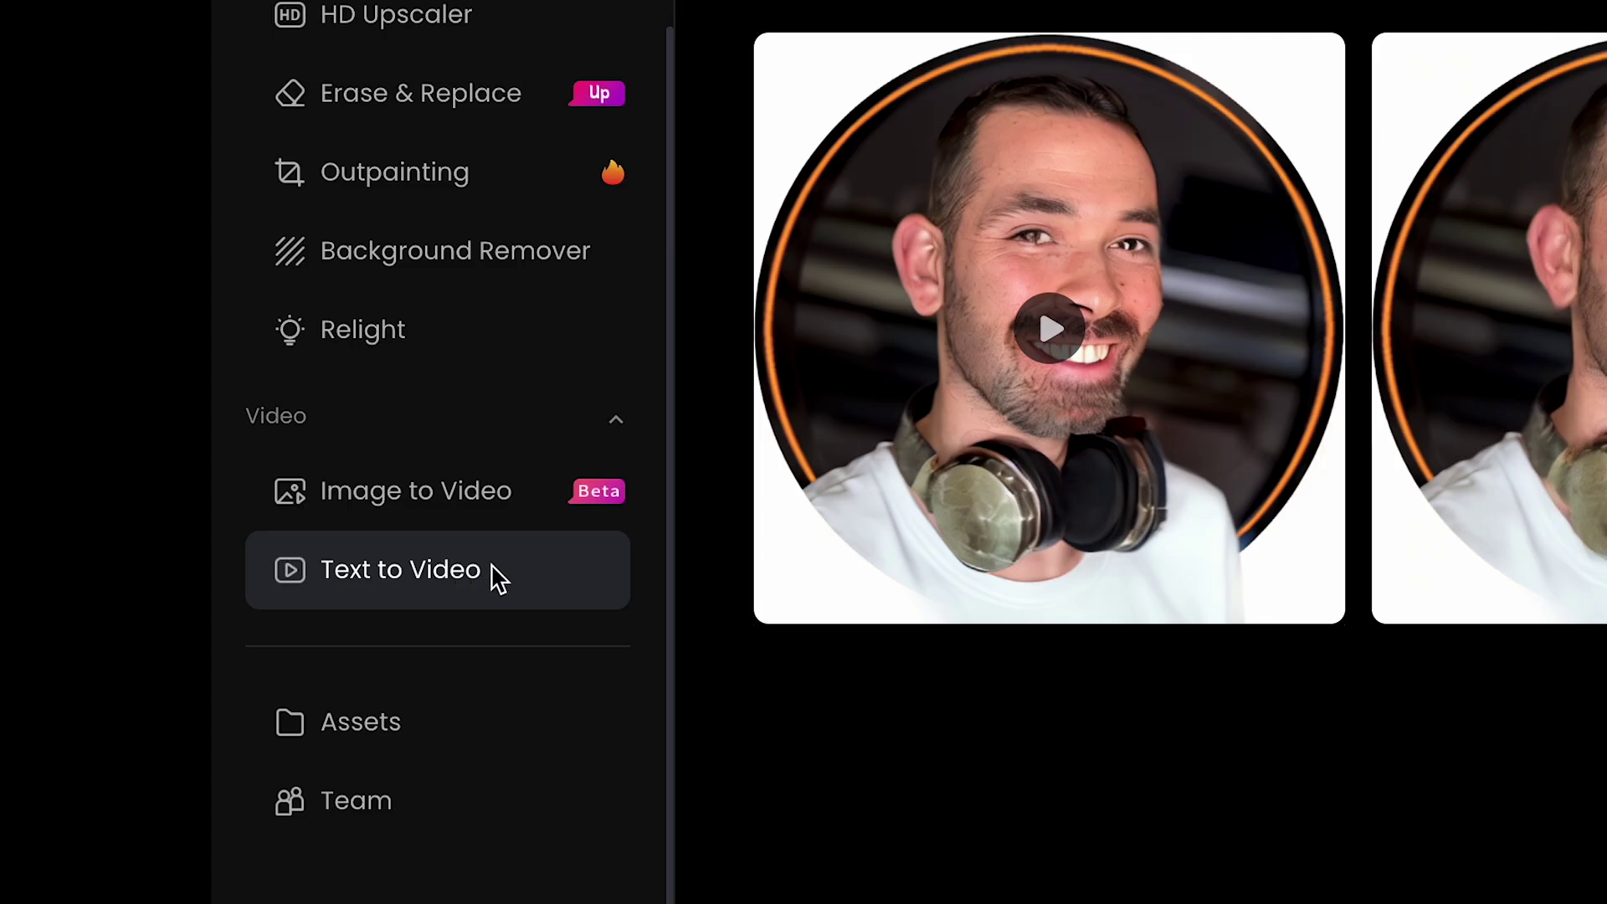
# Step: In Text to Video, enter a prompt of a zombie picnicking on a mountaintop after the apocalypse
pyautogui.click(498, 578)
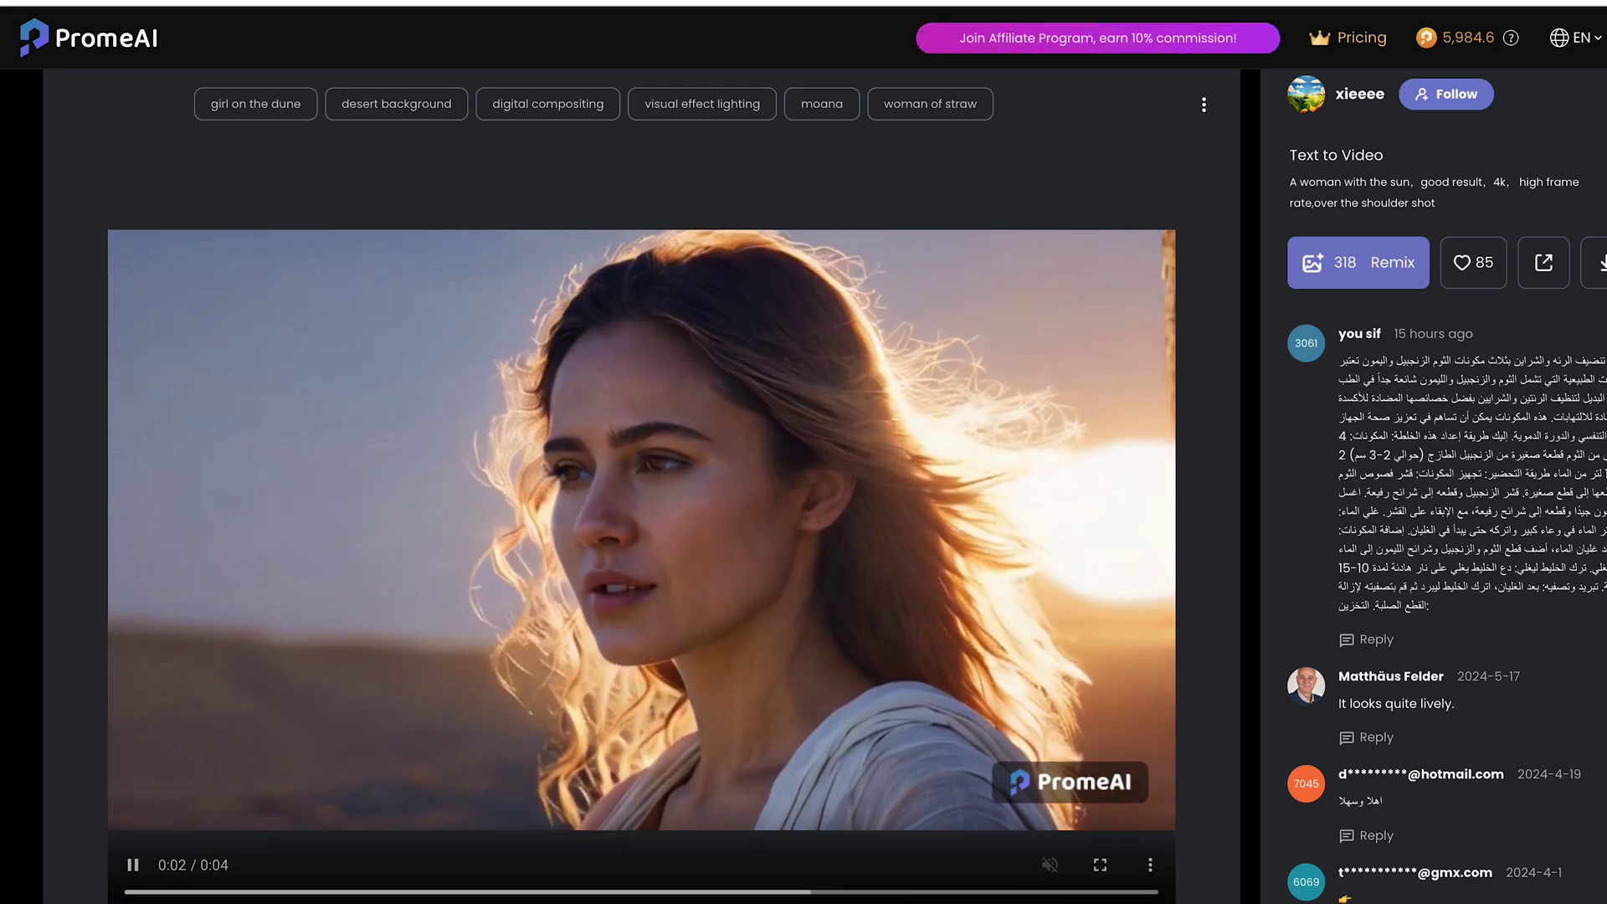
pyautogui.press('Escape')
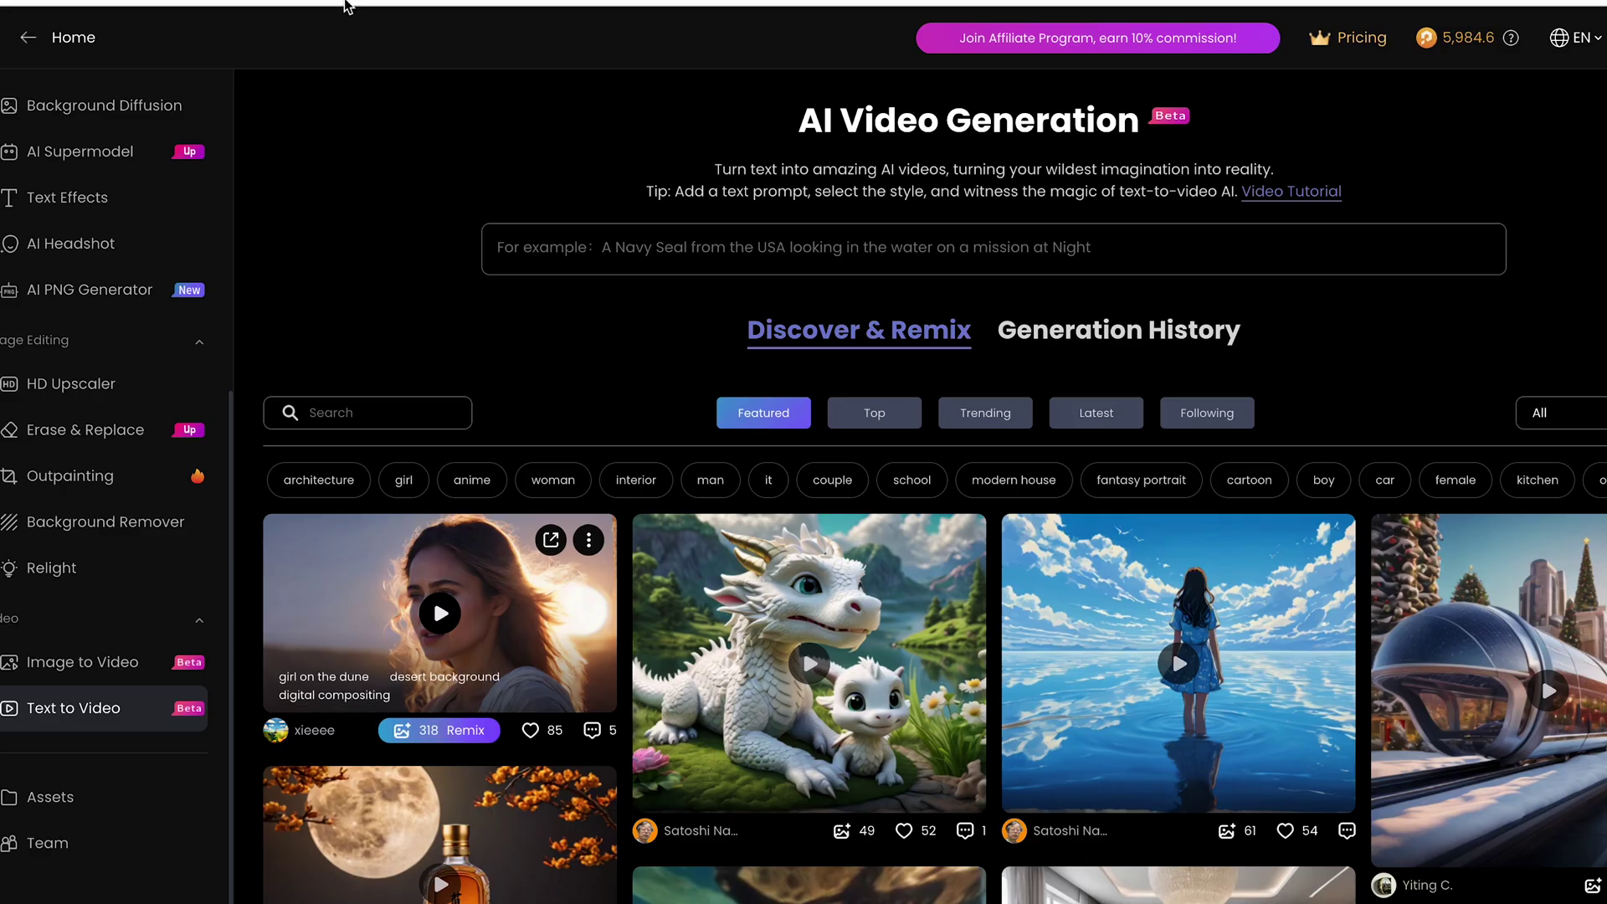
pyautogui.click(704, 255)
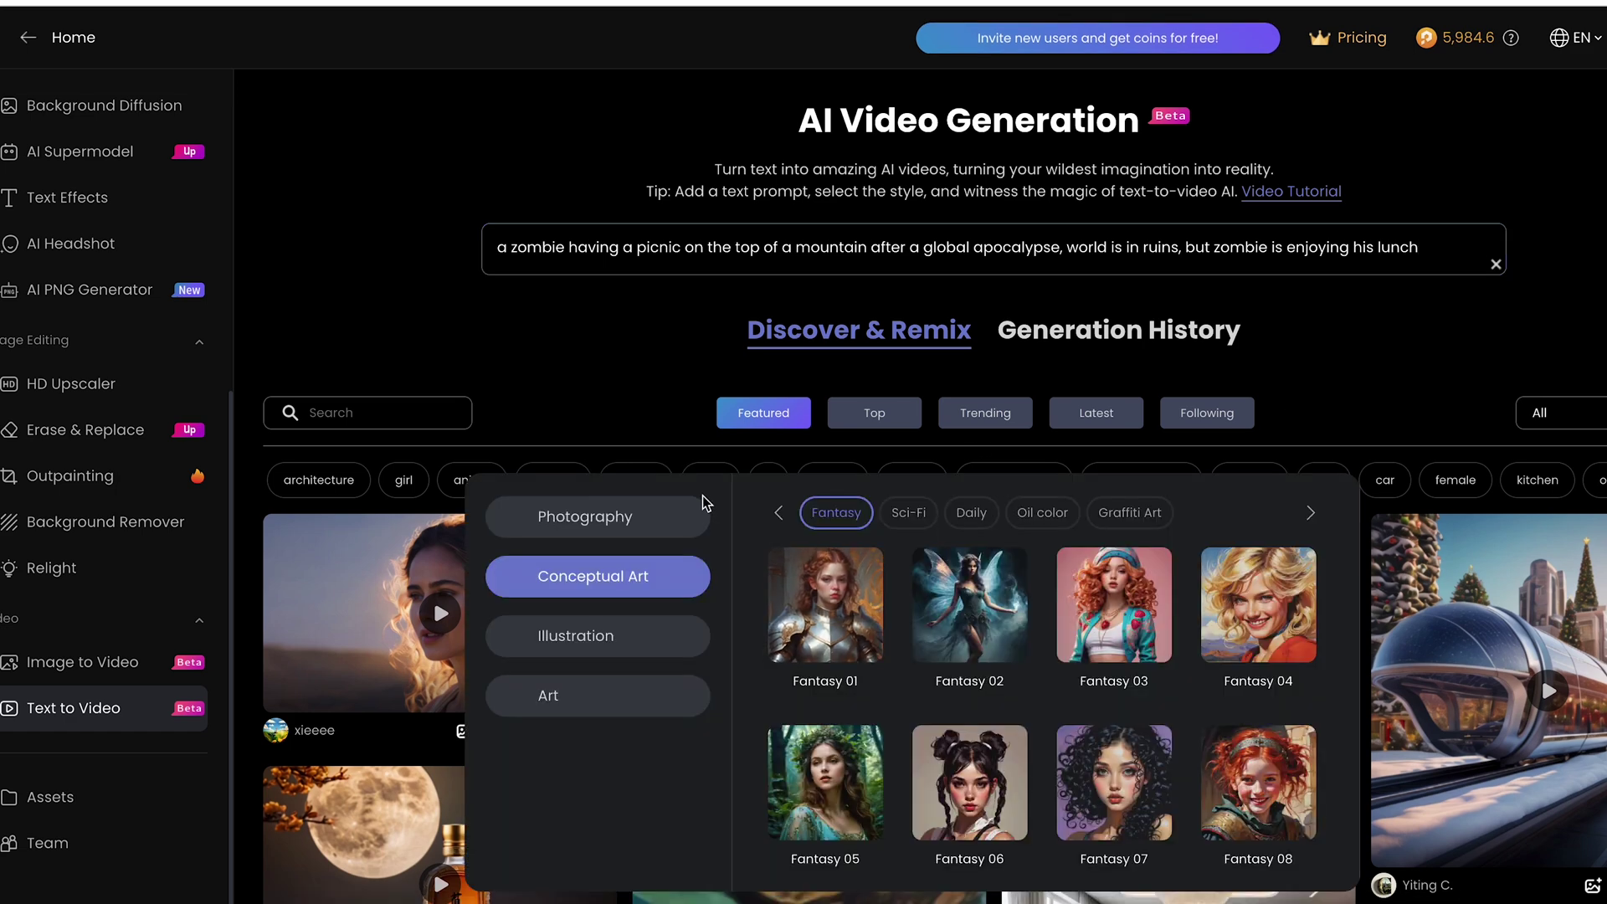
# Step: Generate the clip in Photography > Cinematic style and play the 4-second result
pyautogui.click(624, 517)
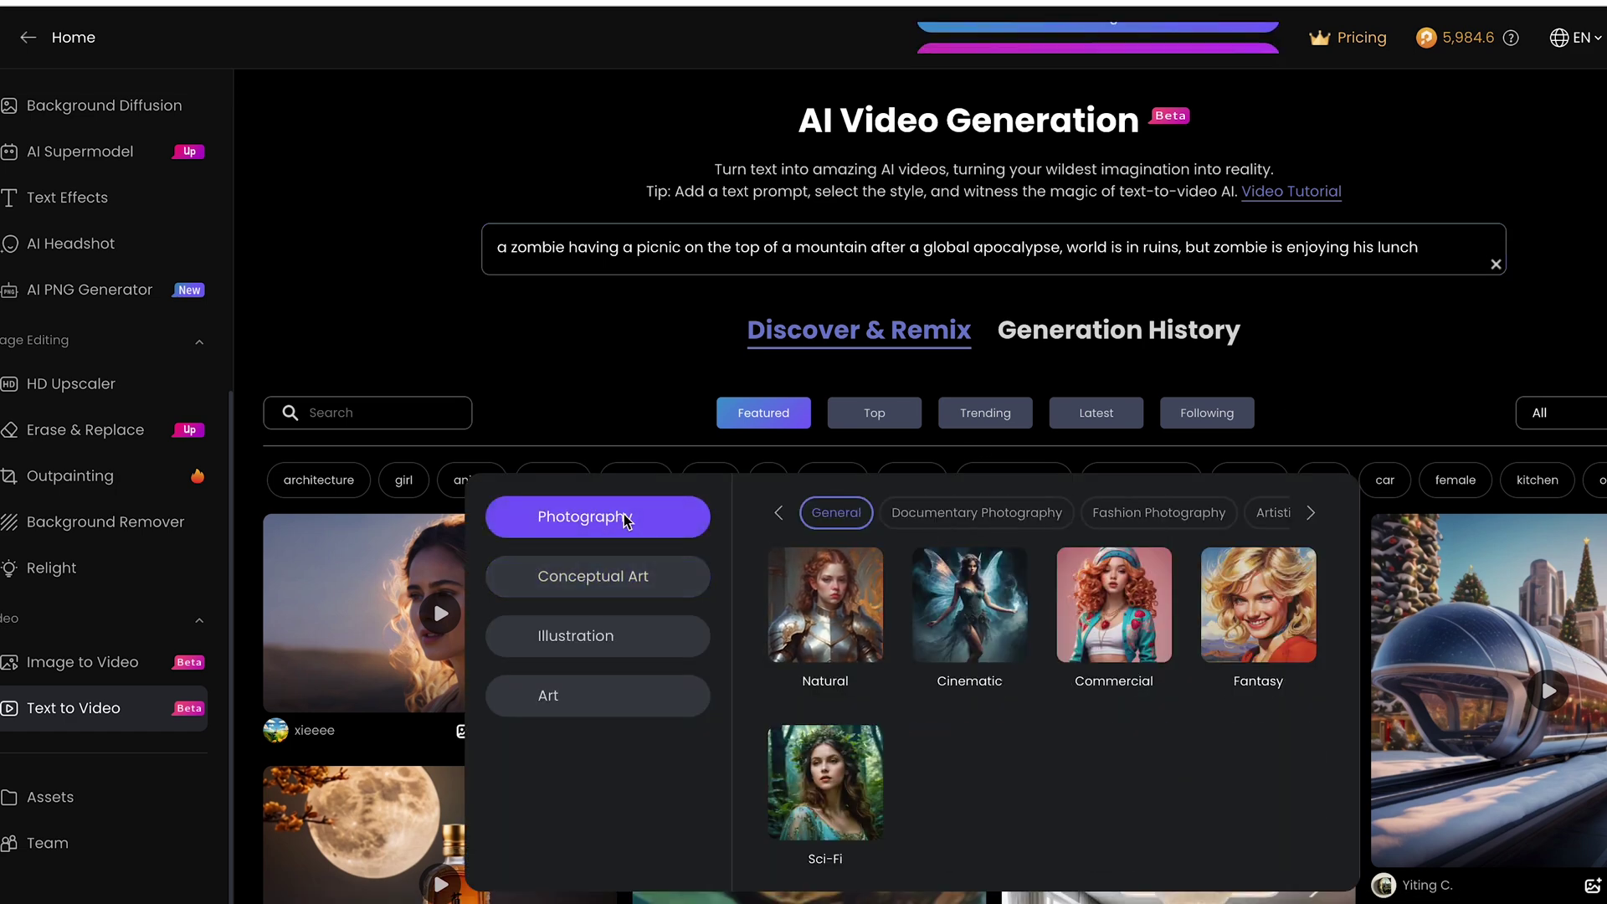
pyautogui.click(958, 604)
pyautogui.moveTo(1085, 899)
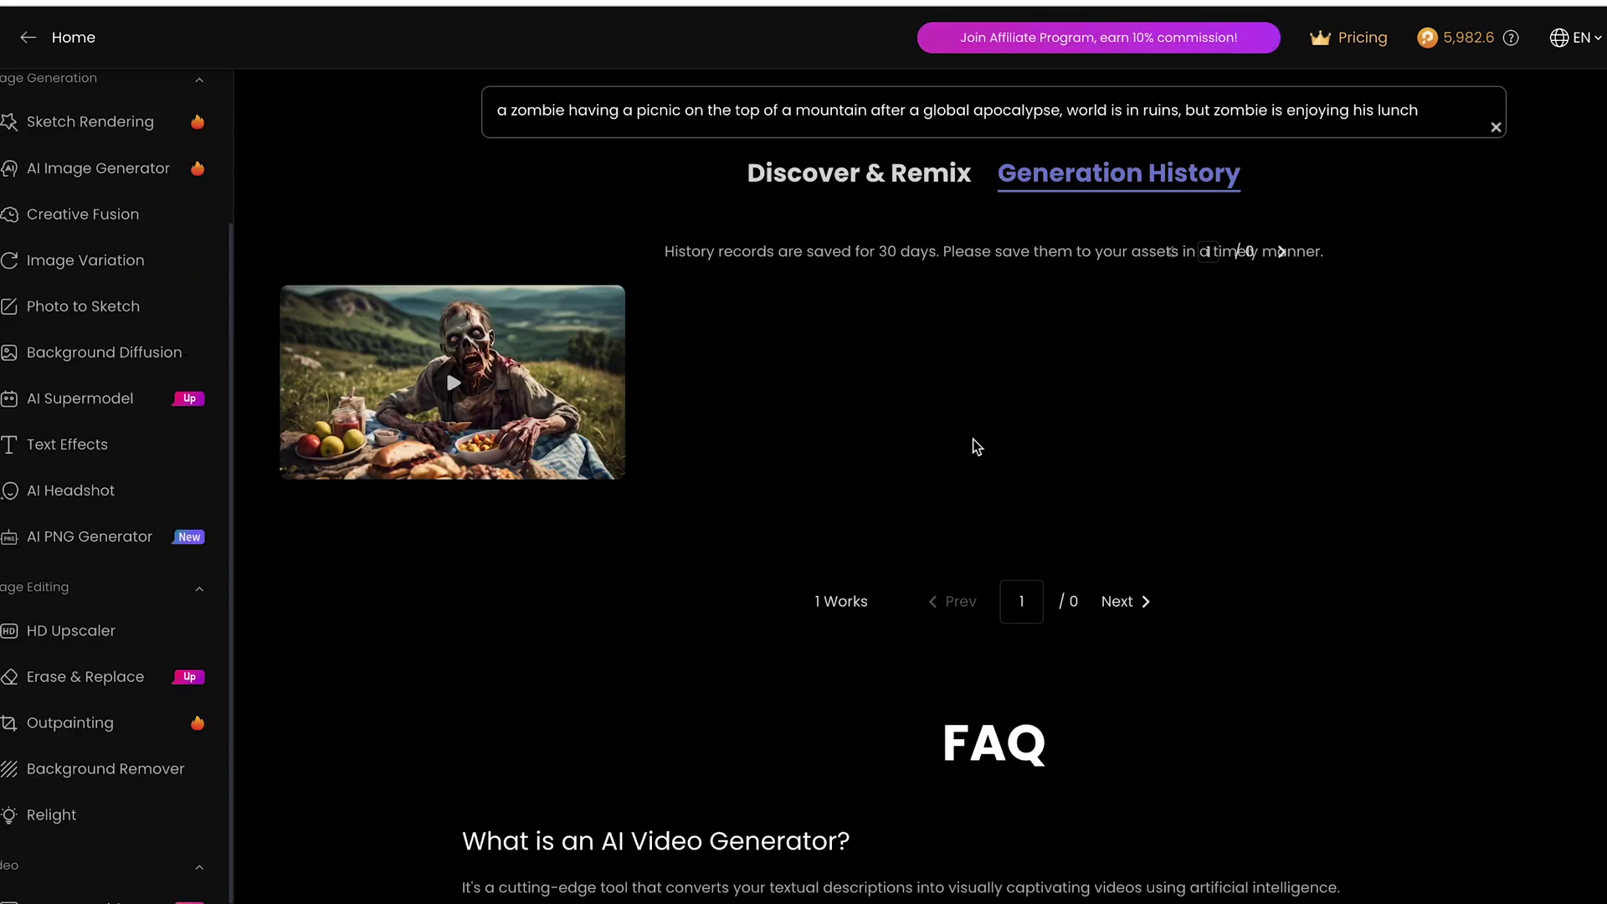
pyautogui.click(455, 400)
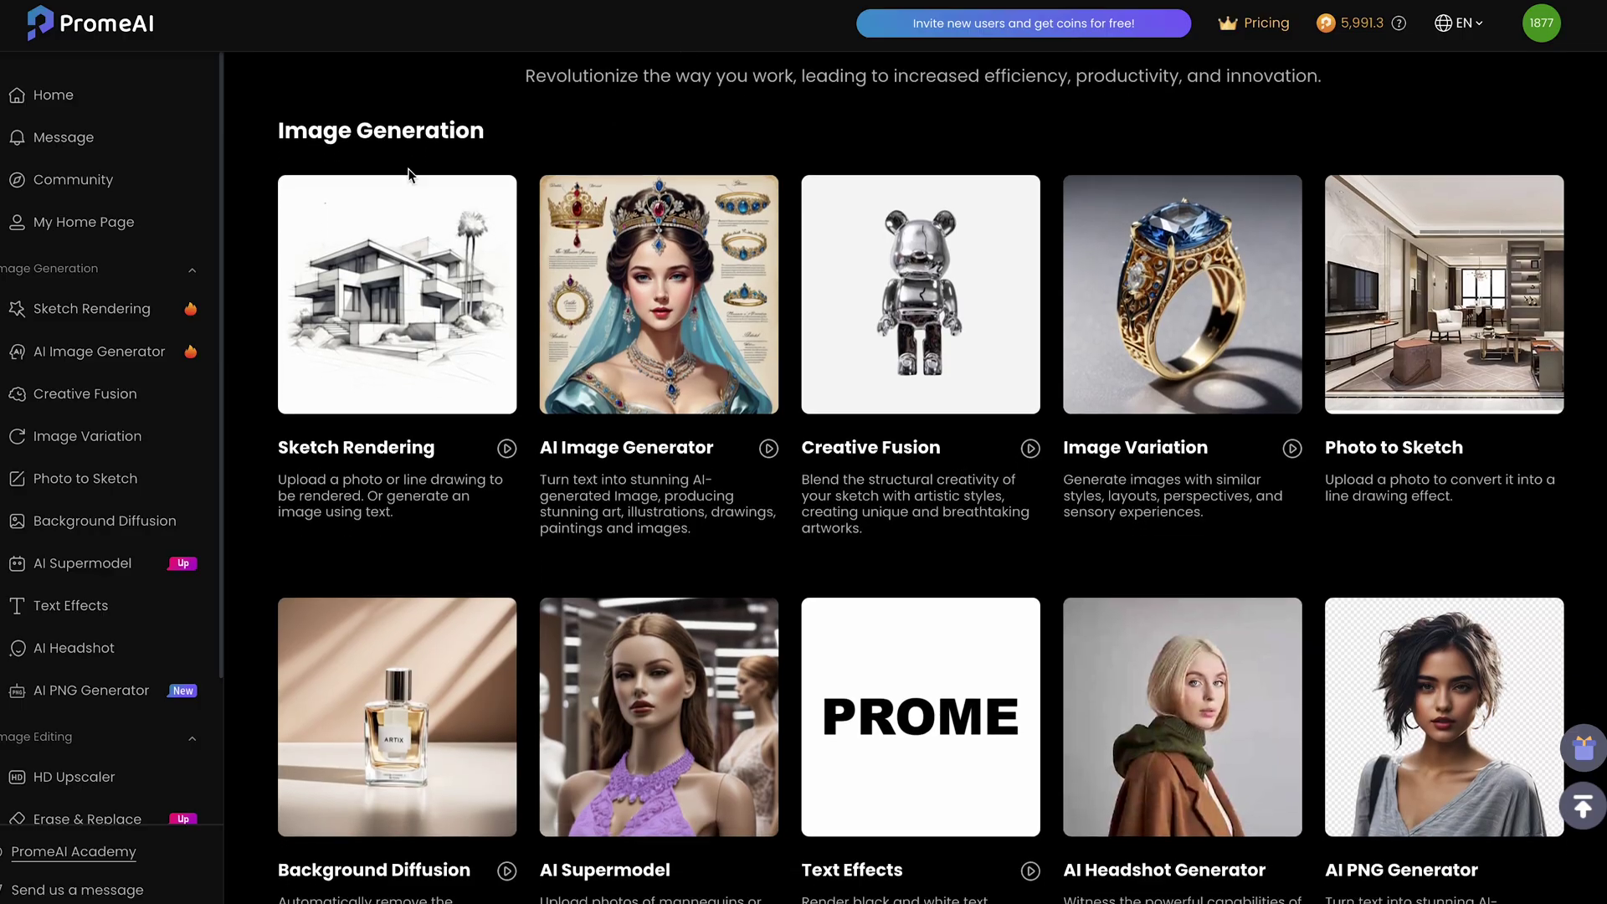
# Step: Scroll the home page down to Image Editing tools like HD Upscaler, Outpainting and Relight
pyautogui.scroll(-3, 410, 176)
pyautogui.scroll(-3, 410, 176)
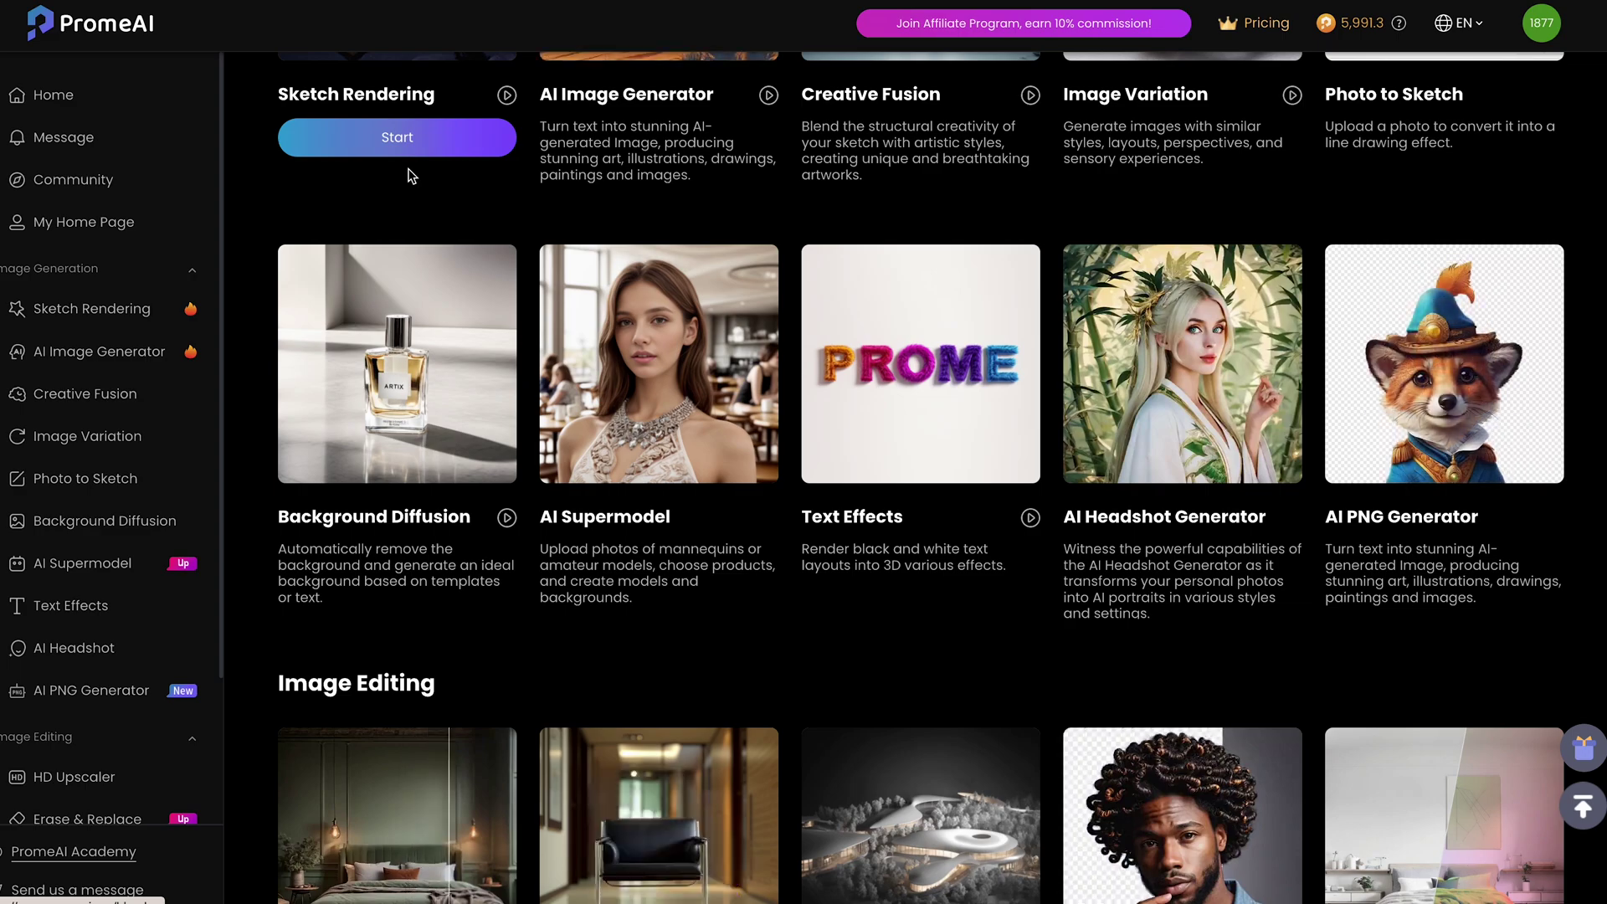
pyautogui.scroll(-5, 409, 176)
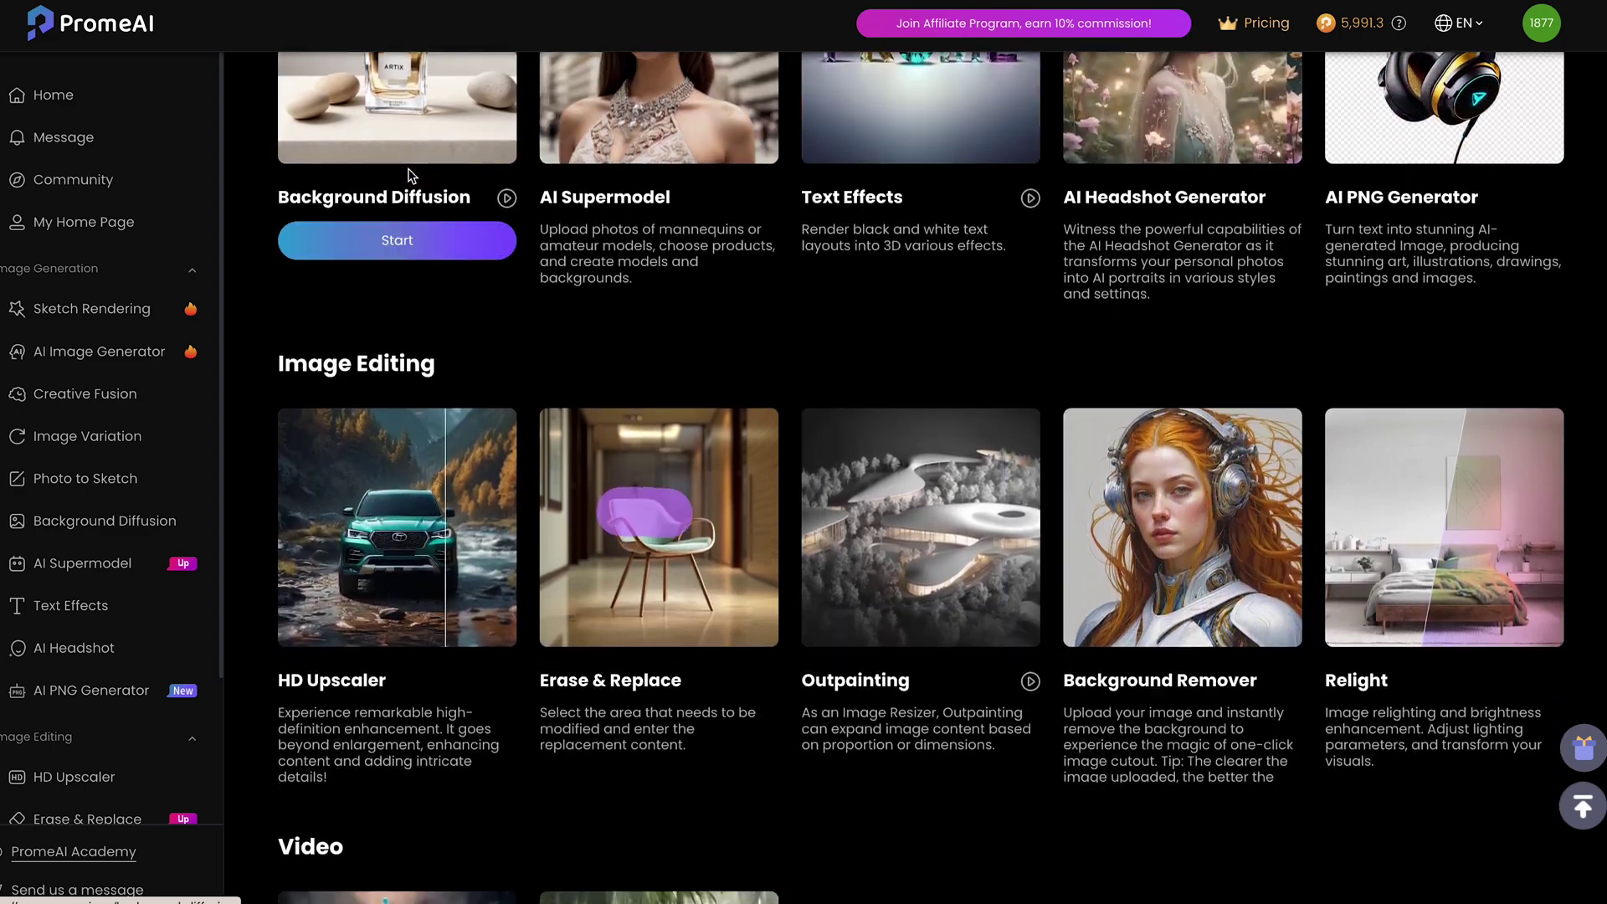